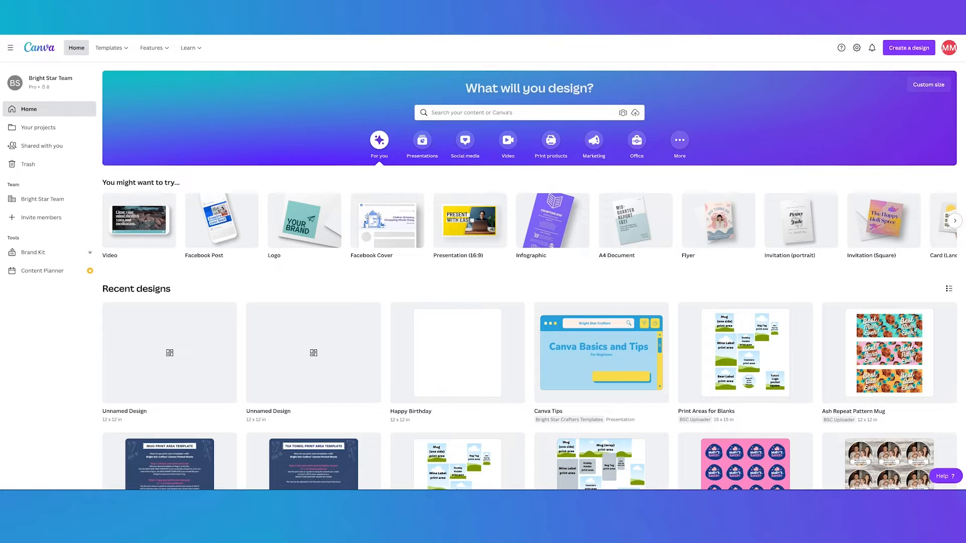
Create a new custom-size design 12 in wide and 12 in high
{"action": "left_click", "coordinate": [931, 87]}
{"action": "left_click", "coordinate": [905, 47]}
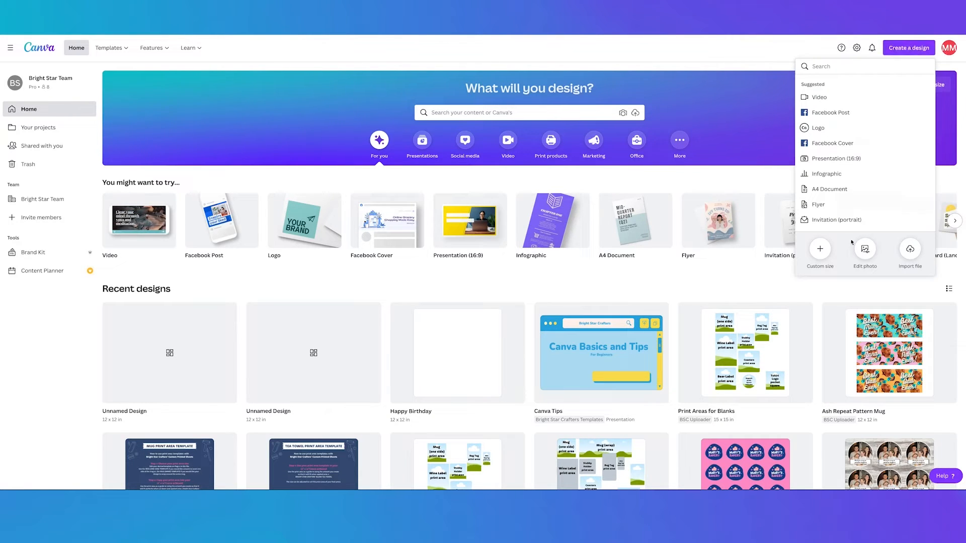
{"action": "left_click", "coordinate": [819, 248]}
{"action": "left_click", "coordinate": [901, 99]}
{"action": "left_click", "coordinate": [899, 117]}
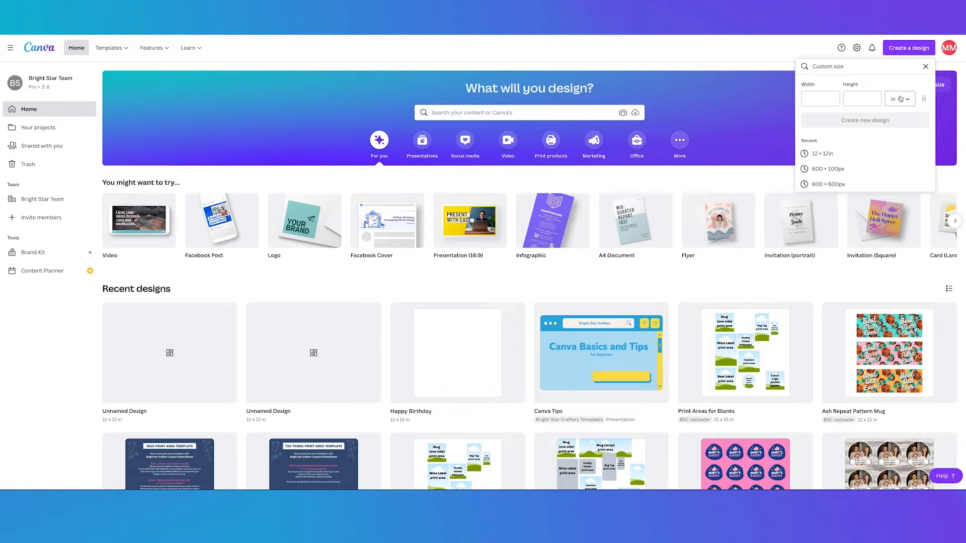
{"action": "type", "text": "12"}
{"action": "key", "text": "Tab"}
{"action": "type", "text": "12"}
{"action": "left_click", "coordinate": [867, 124]}
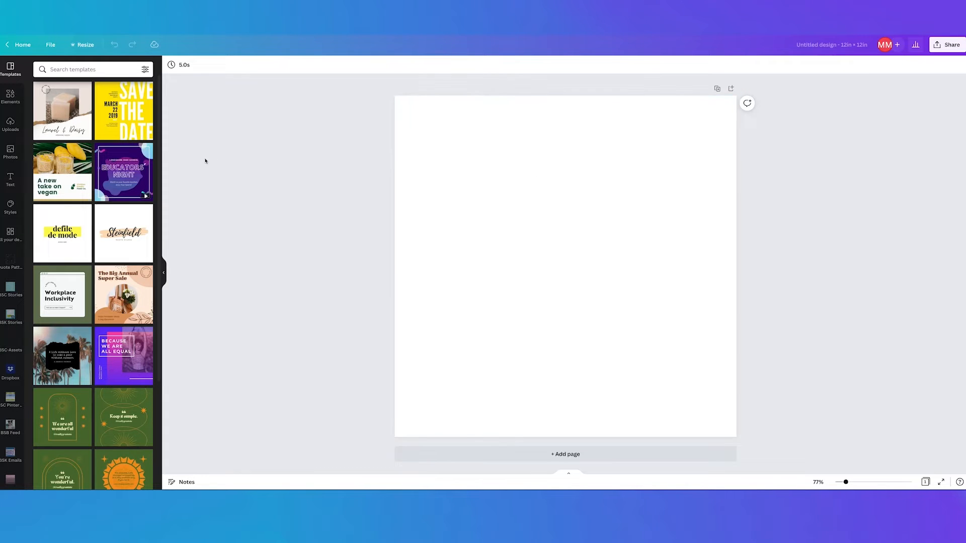
Browse the template, photo, element and text libraries available for the blank design
{"action": "scroll", "coordinate": [121, 412], "scroll_direction": "down", "scroll_amount": 5}
{"action": "scroll", "coordinate": [121, 412], "scroll_direction": "up", "scroll_amount": 5}
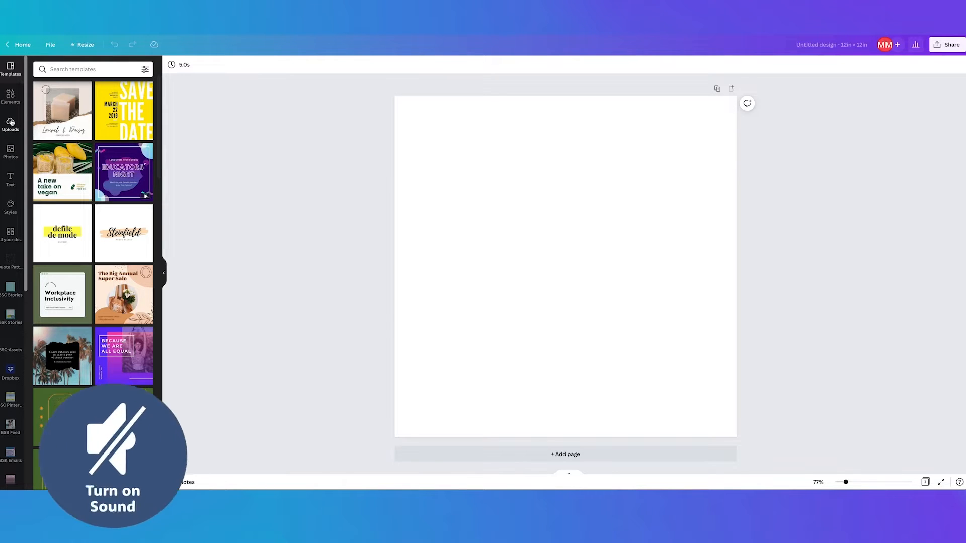
{"action": "left_click", "coordinate": [9, 151]}
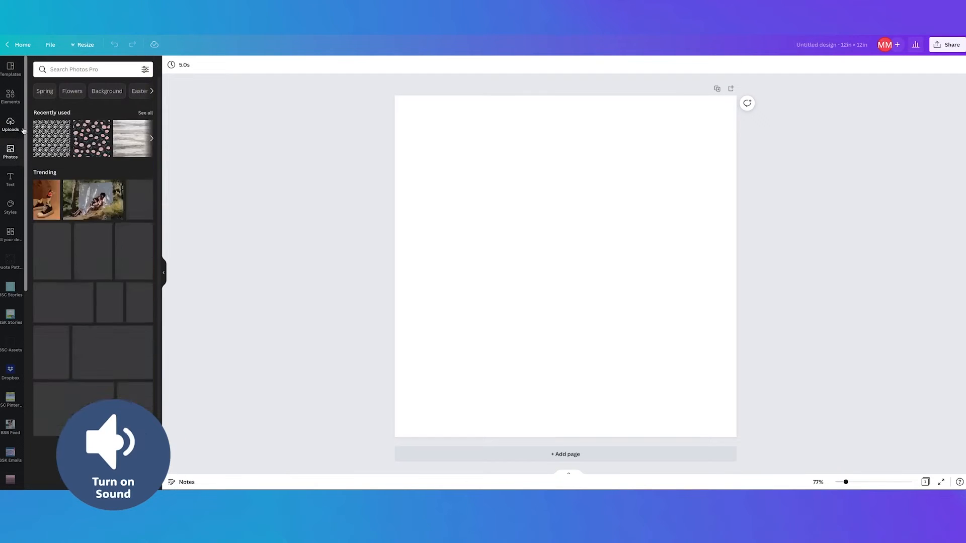
{"action": "left_click", "coordinate": [10, 96]}
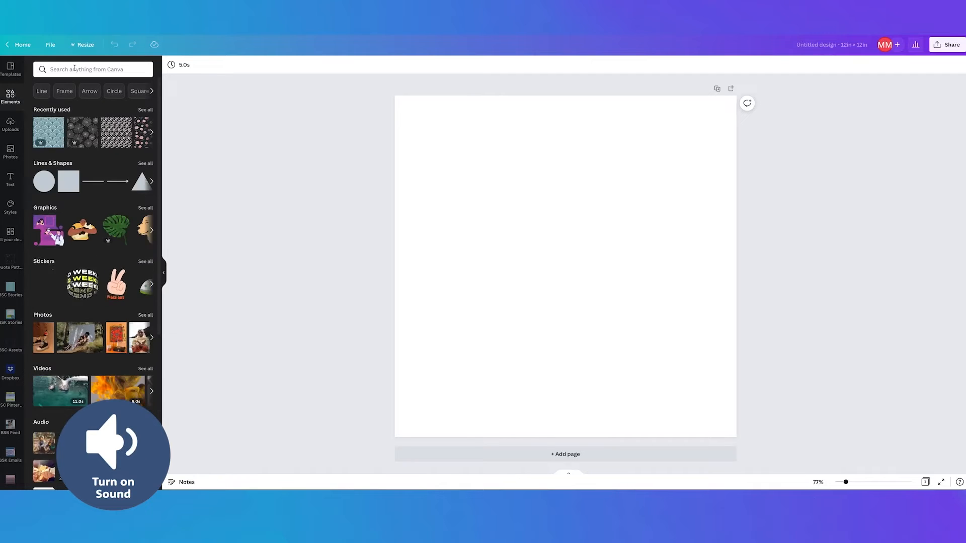
{"action": "left_click", "coordinate": [9, 180]}
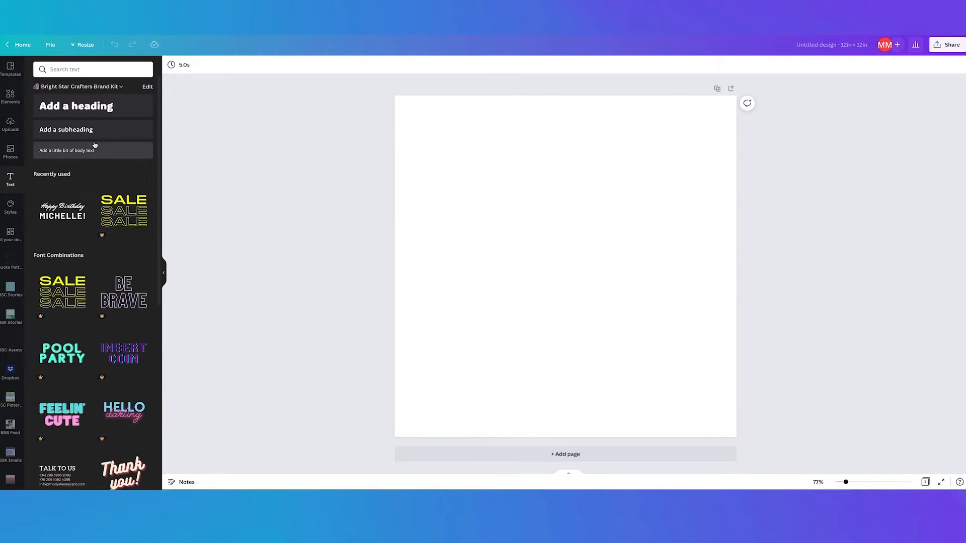
{"action": "left_click", "coordinate": [9, 97]}
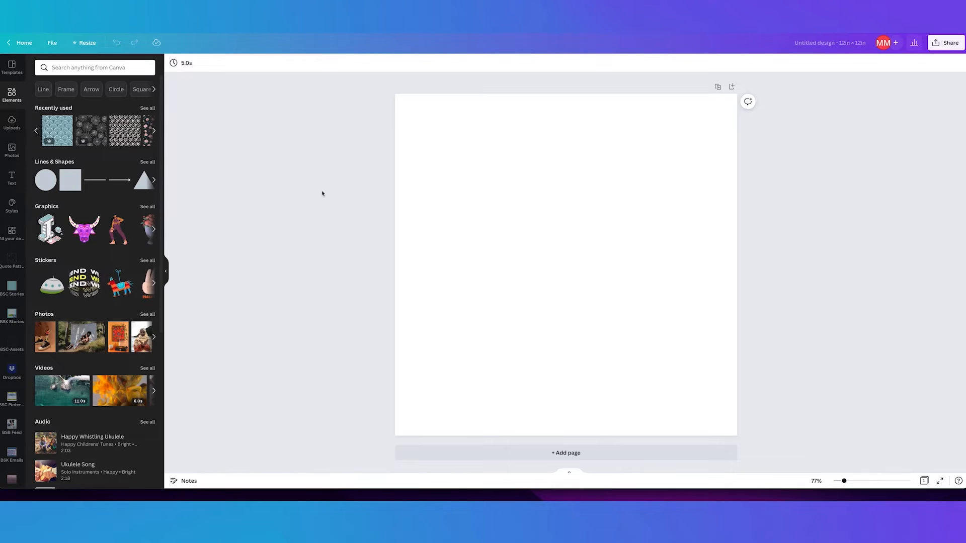
Upload the file "crafter by night.svg" to the media uploads
{"action": "left_click", "coordinate": [12, 123]}
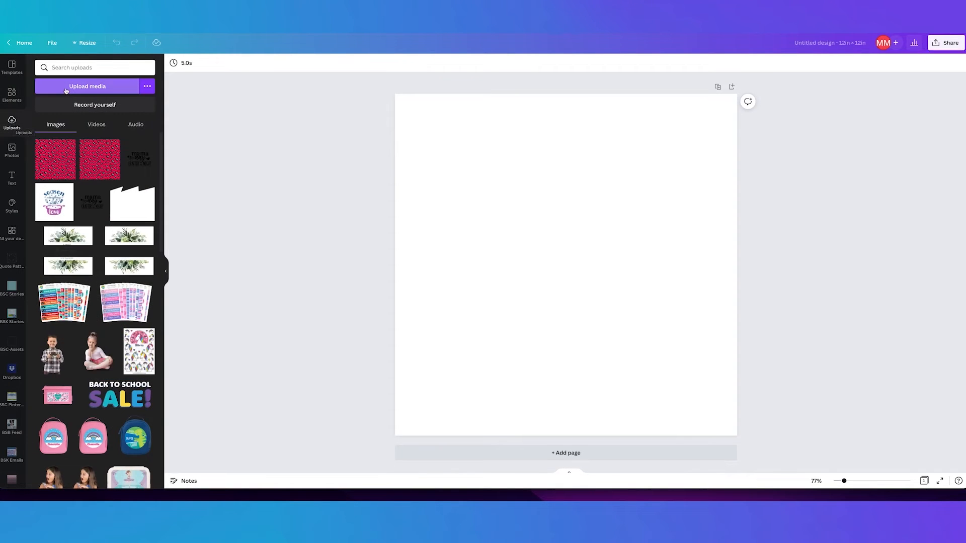
{"action": "left_click", "coordinate": [84, 88]}
{"action": "left_click", "coordinate": [90, 87]}
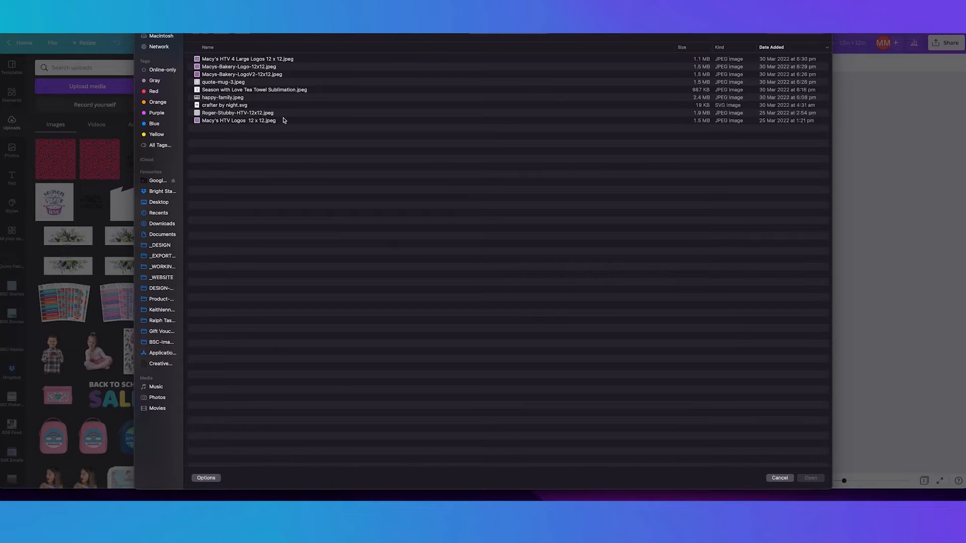
{"action": "double_click", "coordinate": [265, 107]}
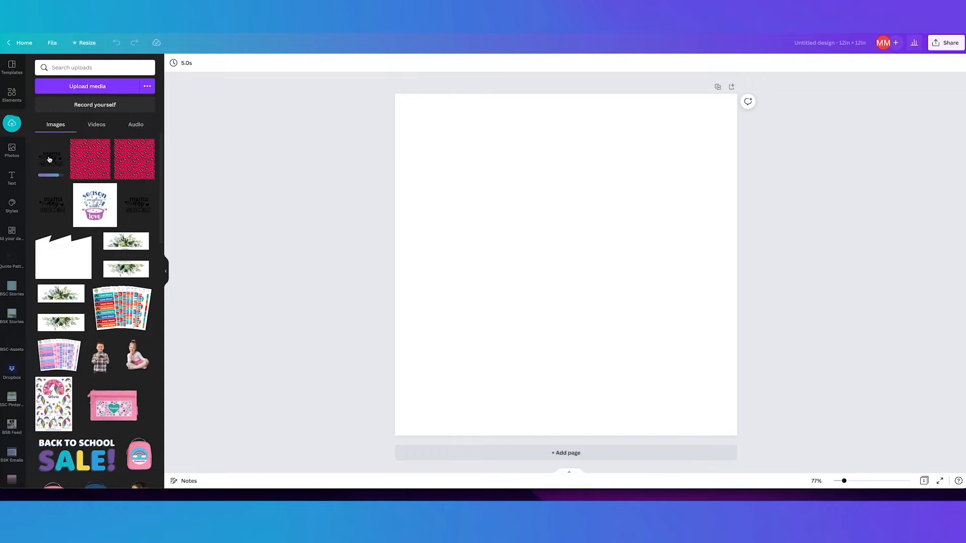
Place the uploaded "mama by day crafter by night" graphic on the page, delete it and place it again near the page centre
{"action": "left_click", "coordinate": [50, 161]}
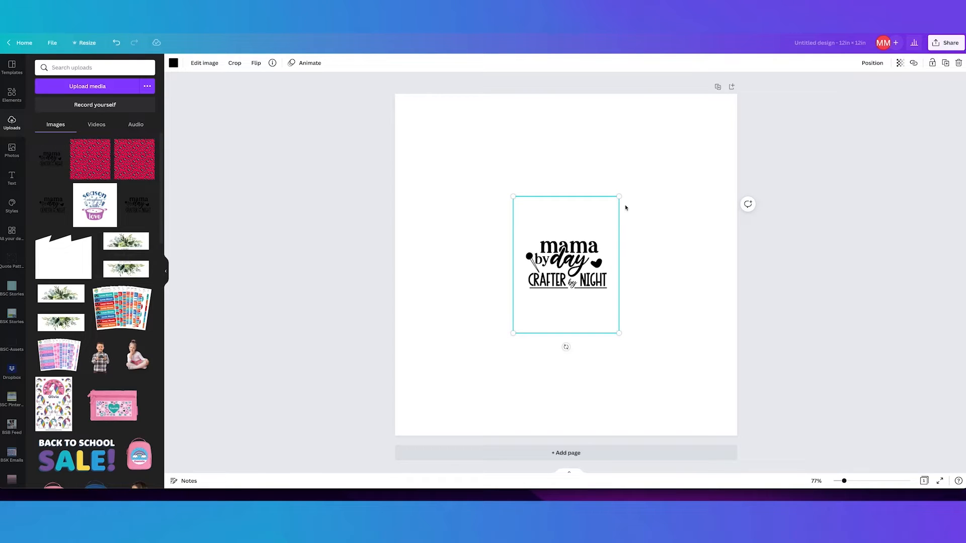
{"action": "key", "text": "Delete"}
{"action": "left_click_drag", "start_coordinate": [50, 160], "coordinate": [529, 220]}
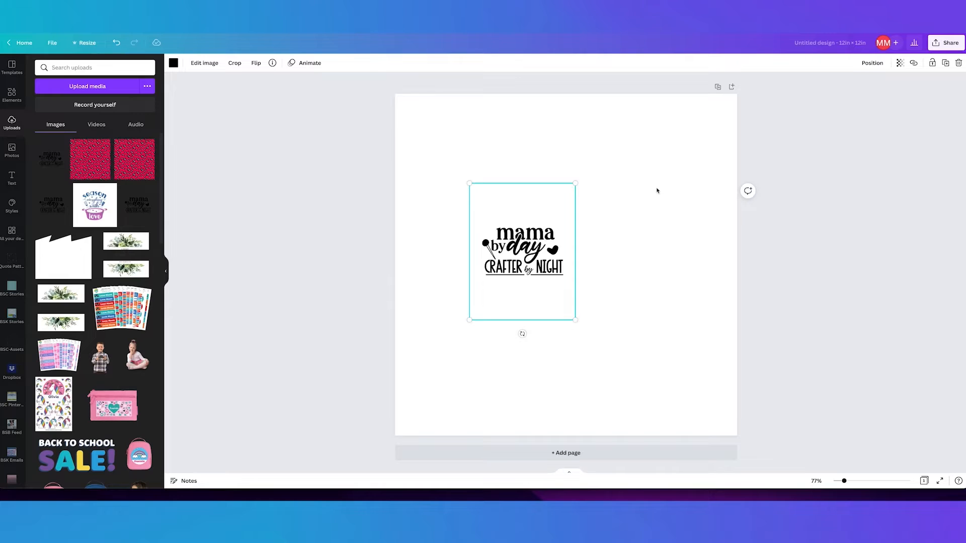
Enlarge the "mama by day crafter by night" graphic to over half the page width and centre it on the page
{"action": "left_click_drag", "start_coordinate": [576, 320], "coordinate": [629, 314]}
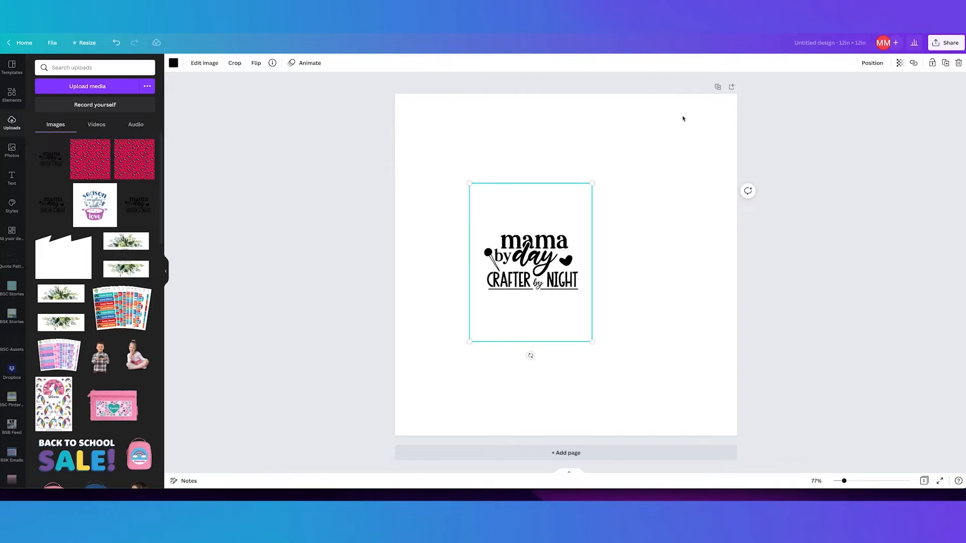
{"action": "mouse_move", "coordinate": [591, 341]}
{"action": "left_mouse_down"}
{"action": "mouse_move", "coordinate": [575, 318]}
{"action": "mouse_move", "coordinate": [605, 342]}
{"action": "left_mouse_up"}
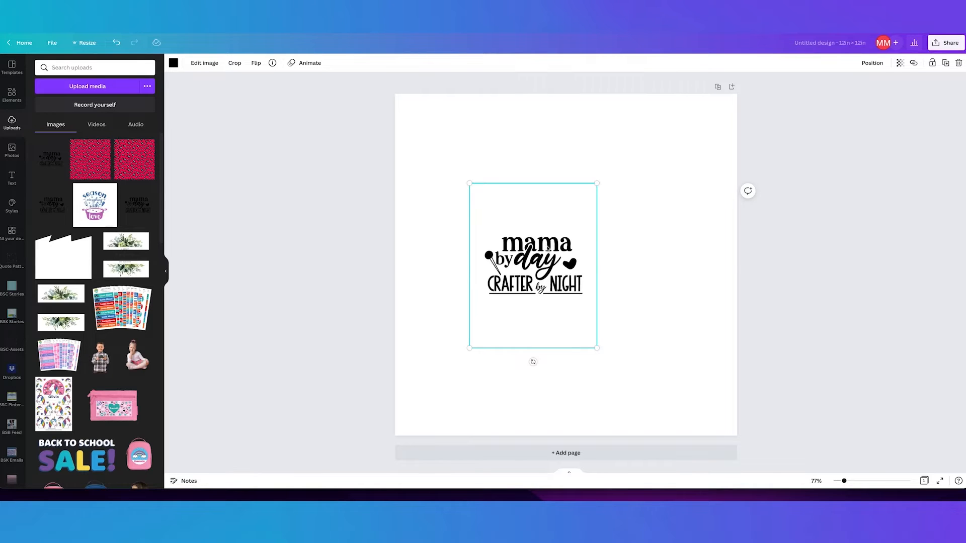
{"action": "left_click_drag", "start_coordinate": [548, 249], "coordinate": [565, 206]}
{"action": "left_click_drag", "start_coordinate": [565, 205], "coordinate": [573, 239]}
{"action": "left_click_drag", "start_coordinate": [494, 173], "coordinate": [452, 117]}
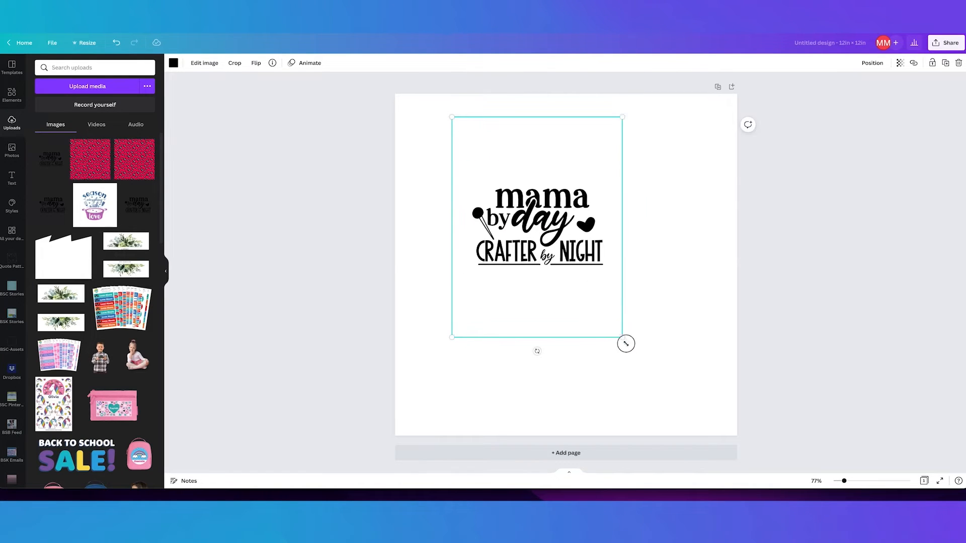
{"action": "left_click_drag", "start_coordinate": [626, 343], "coordinate": [663, 392]}
{"action": "left_click_drag", "start_coordinate": [572, 224], "coordinate": [585, 236]}
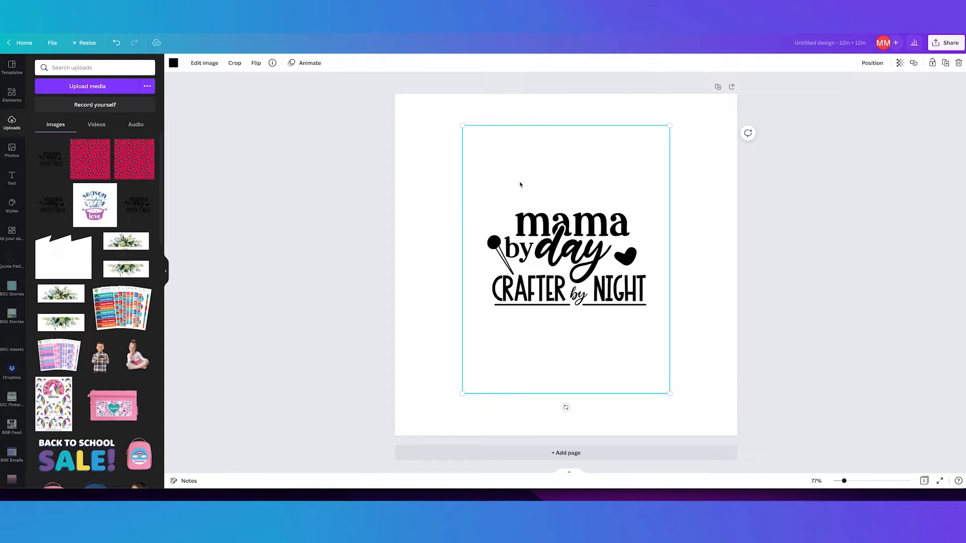
Try recolouring the uploaded graphic with several colours from the Bright Star Crafters palette
{"action": "left_click", "coordinate": [173, 63]}
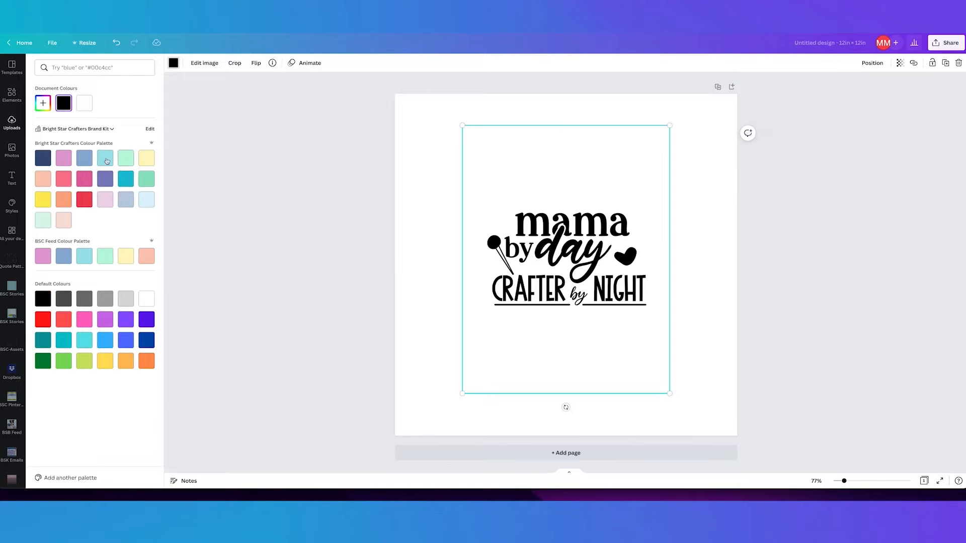
{"action": "left_click", "coordinate": [85, 158]}
{"action": "left_click", "coordinate": [124, 160]}
{"action": "left_click", "coordinate": [145, 160]}
{"action": "left_click", "coordinate": [146, 180]}
{"action": "left_click", "coordinate": [127, 180]}
{"action": "left_click", "coordinate": [106, 181]}
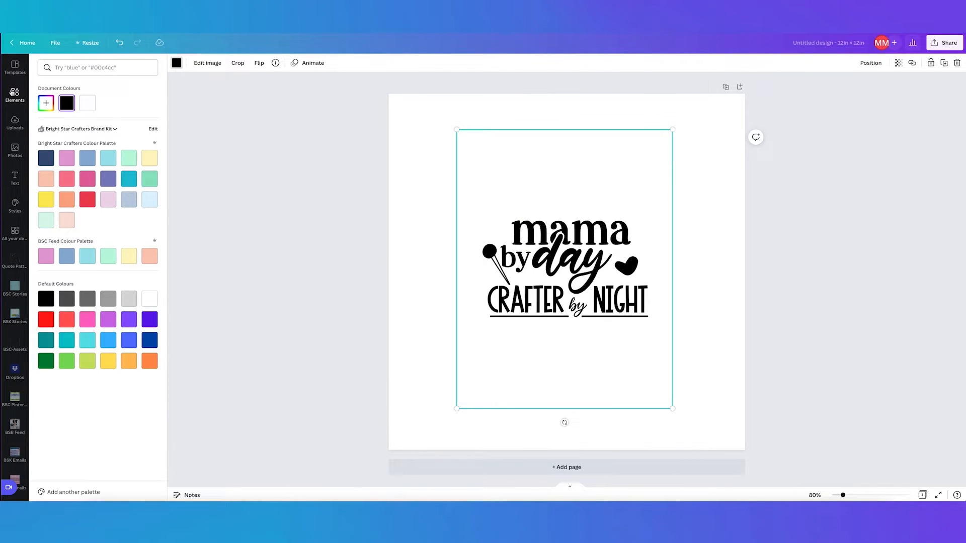
Search the elements for "scissors" and add the solid, sideways open scissors graphic to the page
{"action": "left_click", "coordinate": [14, 94]}
{"action": "left_click", "coordinate": [105, 73]}
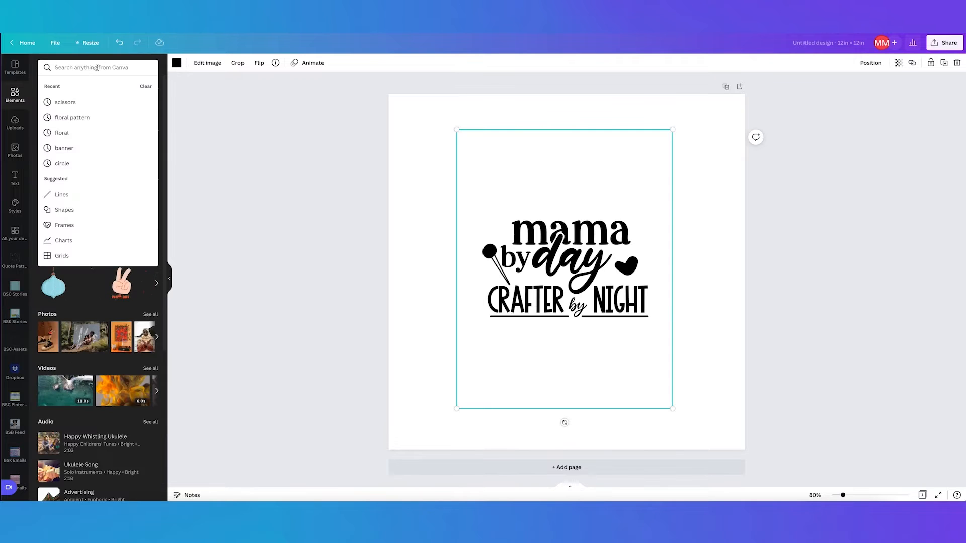
{"action": "type", "text": "scissors"}
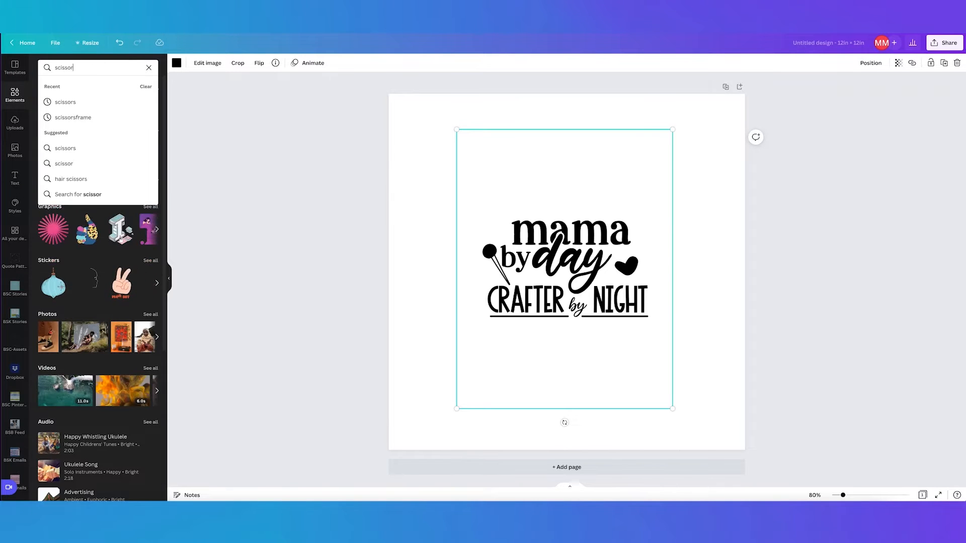
{"action": "left_click", "coordinate": [95, 101]}
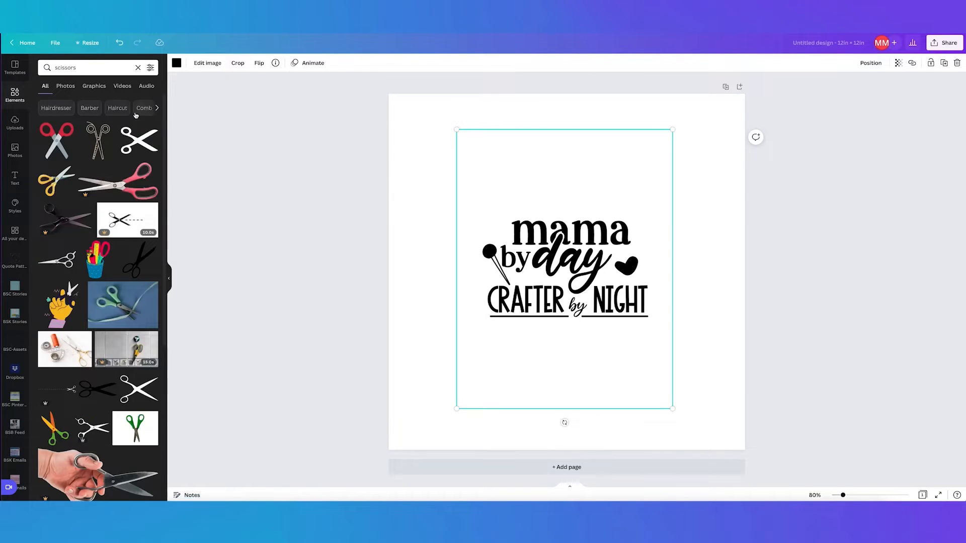
{"action": "left_click", "coordinate": [139, 140]}
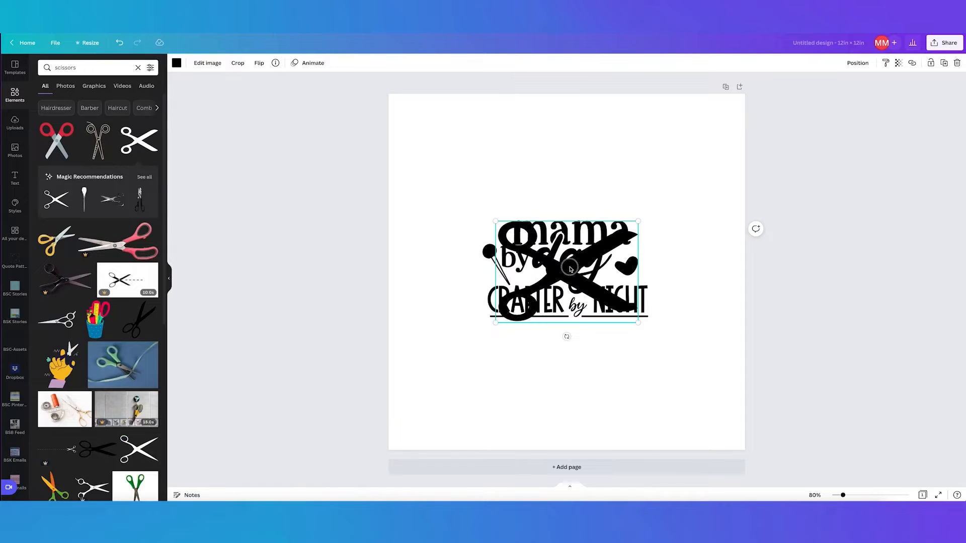
Shrink the scissors graphic and centre it above the word "mama"
{"action": "left_click_drag", "start_coordinate": [569, 271], "coordinate": [566, 175]}
{"action": "left_click_drag", "start_coordinate": [636, 225], "coordinate": [557, 164]}
{"action": "mouse_move", "coordinate": [557, 203]}
{"action": "left_mouse_down"}
{"action": "mouse_move", "coordinate": [519, 188]}
{"action": "mouse_move", "coordinate": [565, 198]}
{"action": "mouse_move", "coordinate": [562, 207]}
{"action": "mouse_move", "coordinate": [538, 185]}
{"action": "mouse_move", "coordinate": [586, 198]}
{"action": "mouse_move", "coordinate": [539, 205]}
{"action": "mouse_move", "coordinate": [596, 200]}
{"action": "mouse_move", "coordinate": [544, 209]}
{"action": "mouse_move", "coordinate": [587, 206]}
{"action": "mouse_move", "coordinate": [597, 189]}
{"action": "mouse_move", "coordinate": [560, 202]}
{"action": "left_mouse_up"}
{"action": "left_click_drag", "start_coordinate": [566, 166], "coordinate": [573, 179]}
Recolour the scissors with the bright turquoise blue from the Bright Star Crafters palette
{"action": "left_click", "coordinate": [176, 64]}
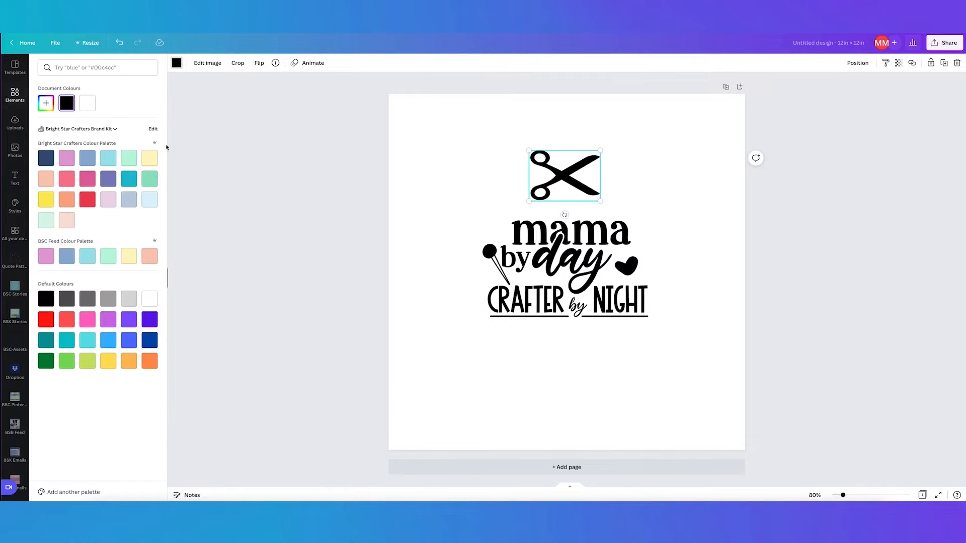
{"action": "left_click", "coordinate": [90, 163]}
{"action": "left_click", "coordinate": [147, 182]}
{"action": "left_click", "coordinate": [130, 180]}
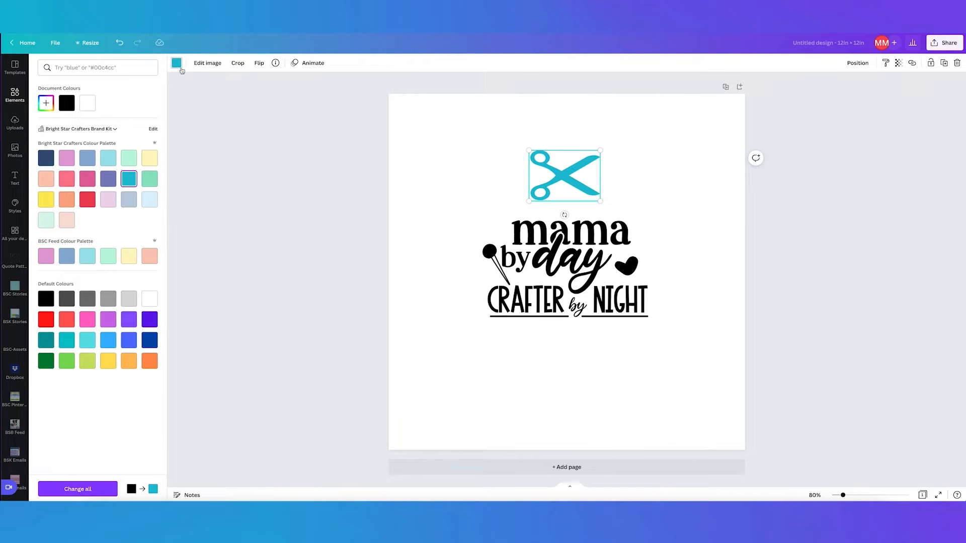
Add the black diagonal scissors graphic, shrink it and place it in the page's upper-left area
{"action": "left_click", "coordinate": [15, 95]}
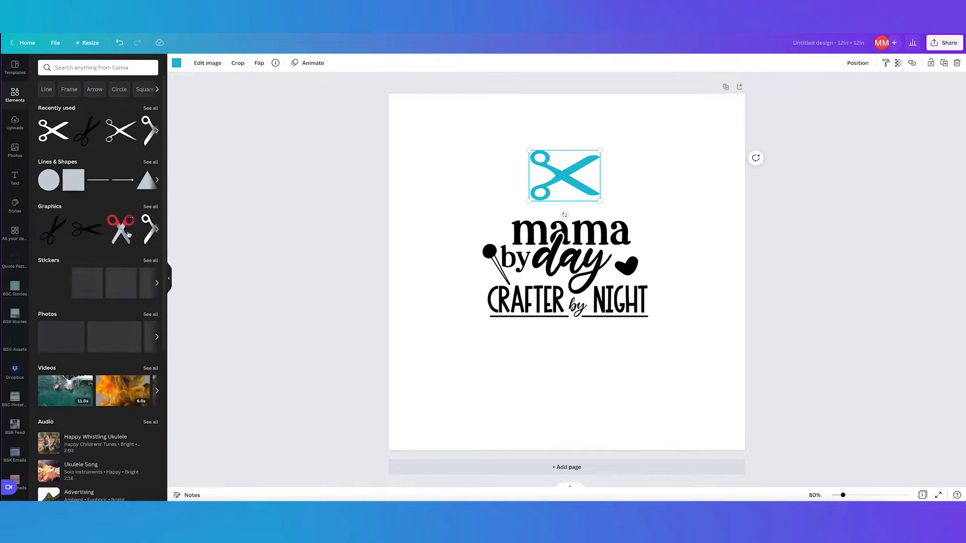
{"action": "left_click", "coordinate": [54, 233]}
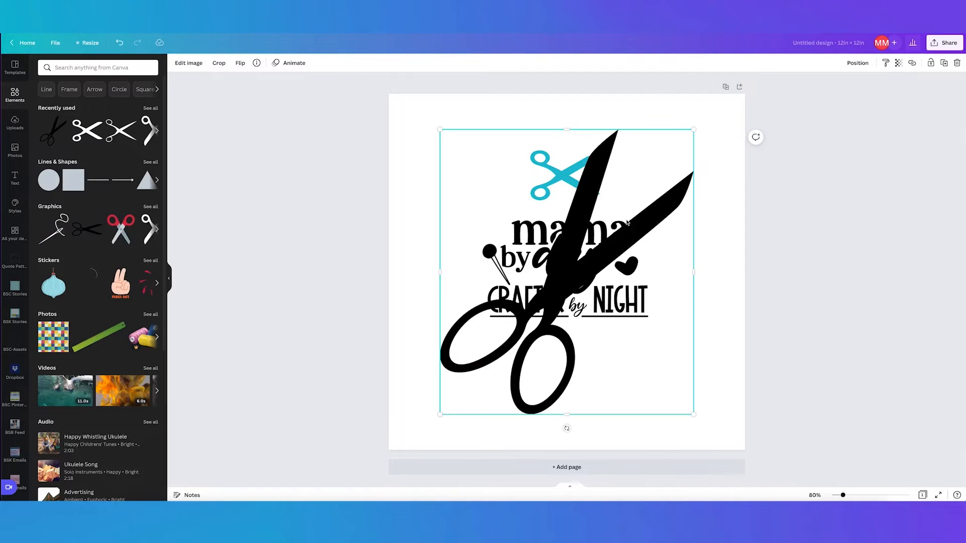
{"action": "left_click_drag", "start_coordinate": [693, 130], "coordinate": [545, 296]}
{"action": "left_click_drag", "start_coordinate": [478, 316], "coordinate": [449, 119]}
{"action": "mouse_move", "coordinate": [516, 101]}
{"action": "left_mouse_down"}
{"action": "mouse_move", "coordinate": [487, 116]}
{"action": "mouse_move", "coordinate": [459, 166]}
{"action": "mouse_move", "coordinate": [498, 151]}
{"action": "mouse_move", "coordinate": [472, 104]}
{"action": "mouse_move", "coordinate": [530, 92]}
{"action": "mouse_move", "coordinate": [488, 134]}
{"action": "mouse_move", "coordinate": [526, 98]}
{"action": "mouse_move", "coordinate": [520, 113]}
{"action": "left_mouse_up"}
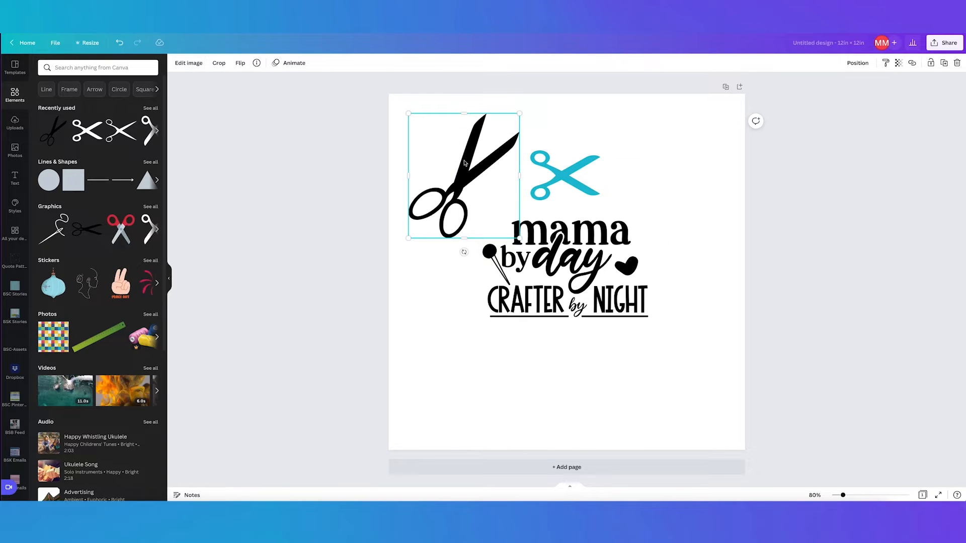
Compare the editing options of the turquoise and black scissors and delete the black pair
{"action": "left_click", "coordinate": [570, 178]}
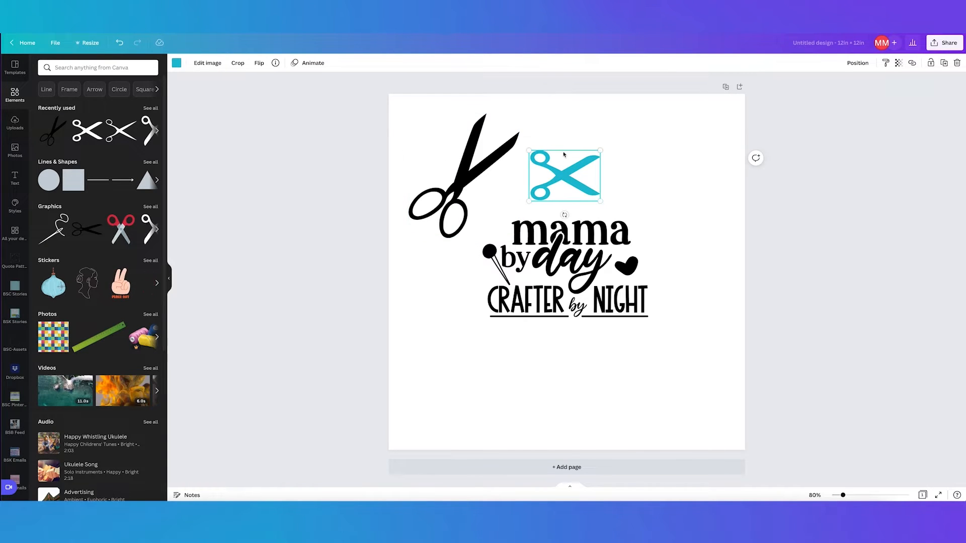
{"action": "left_click", "coordinate": [462, 189]}
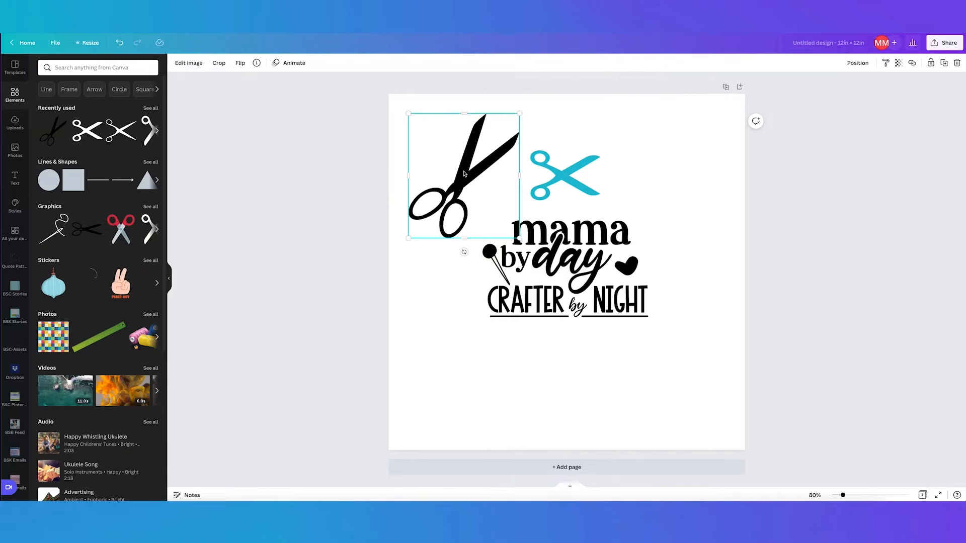
{"action": "key", "text": "Delete"}
Move the turquoise scissors slightly down, closer to the word "mama", and deselect them
{"action": "left_click", "coordinate": [571, 188]}
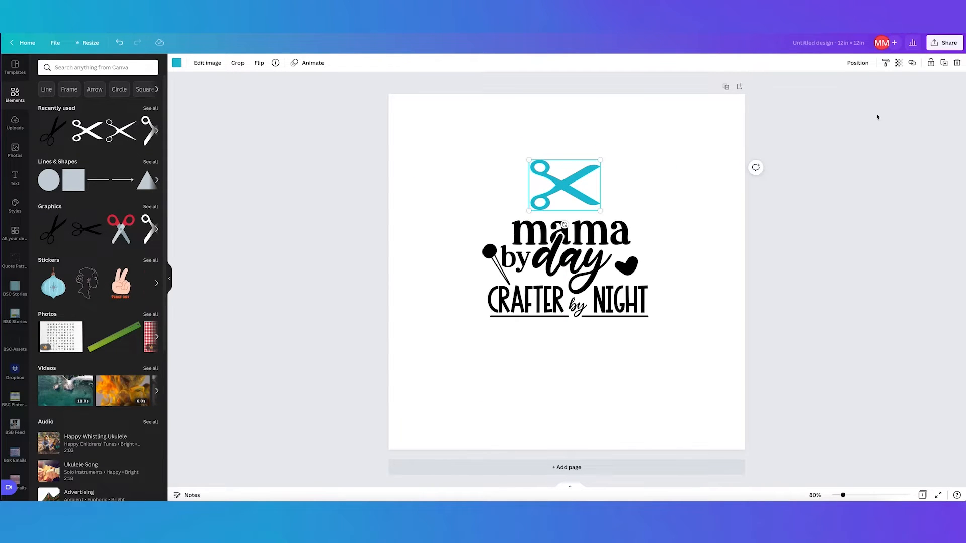
{"action": "left_click", "coordinate": [714, 149]}
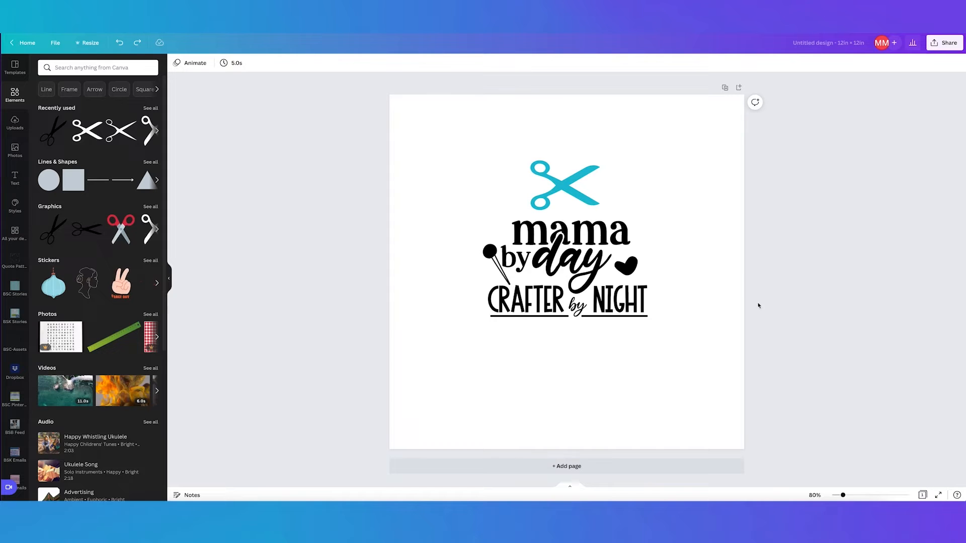
Inspect the edge sharpness of the lettering at 500% zoom and return to the design at 137%
{"action": "left_click_drag", "start_coordinate": [844, 496], "coordinate": [909, 496]}
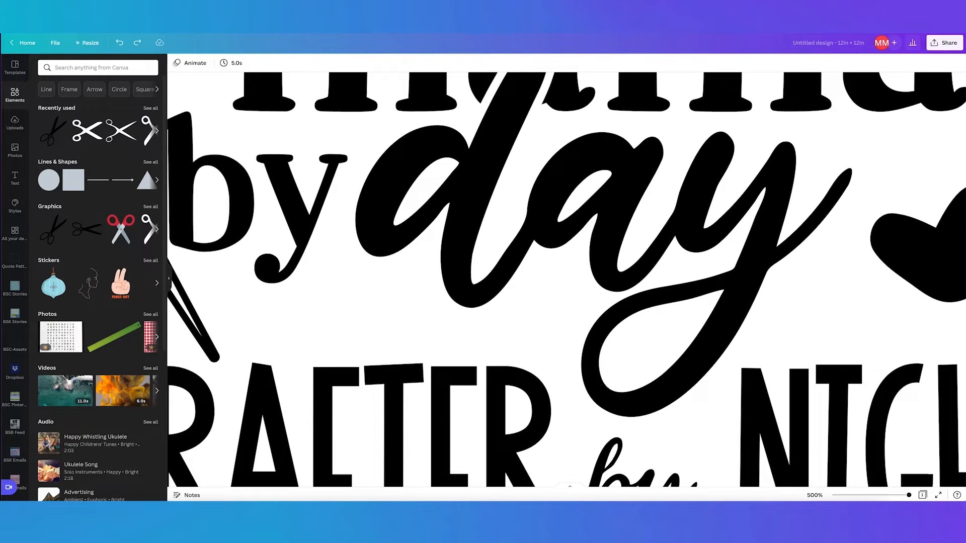
{"action": "left_click_drag", "start_coordinate": [909, 497], "coordinate": [852, 495]}
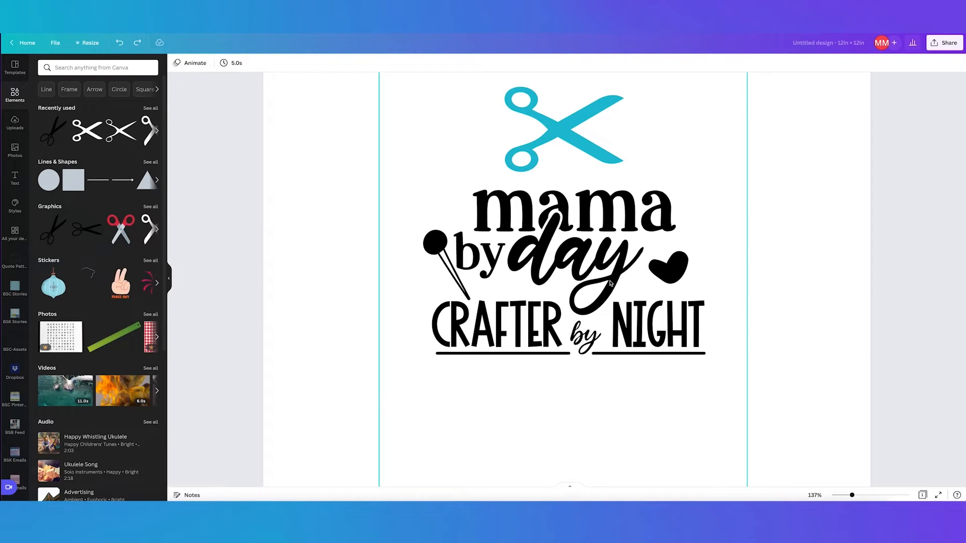
{"action": "scroll", "coordinate": [785, 307], "scroll_direction": "up", "scroll_amount": 1}
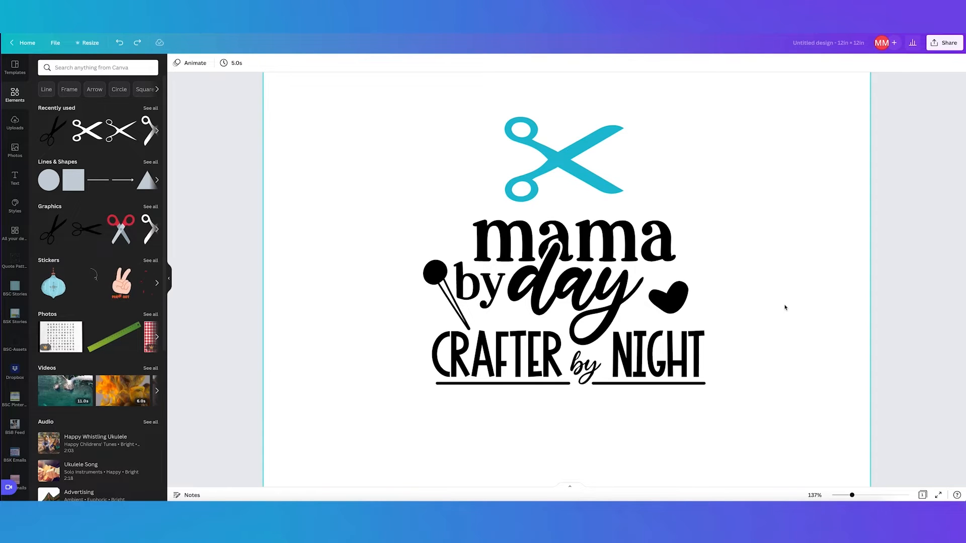
Select the scissors and the quote graphic together and delete them from the page
{"action": "left_click_drag", "start_coordinate": [850, 496], "coordinate": [843, 496]}
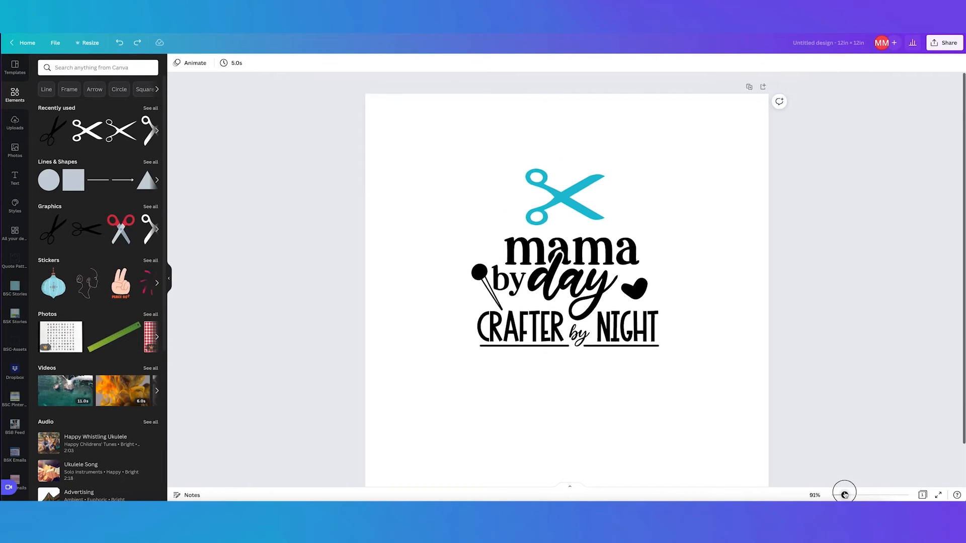
{"action": "left_click_drag", "start_coordinate": [398, 134], "coordinate": [732, 383]}
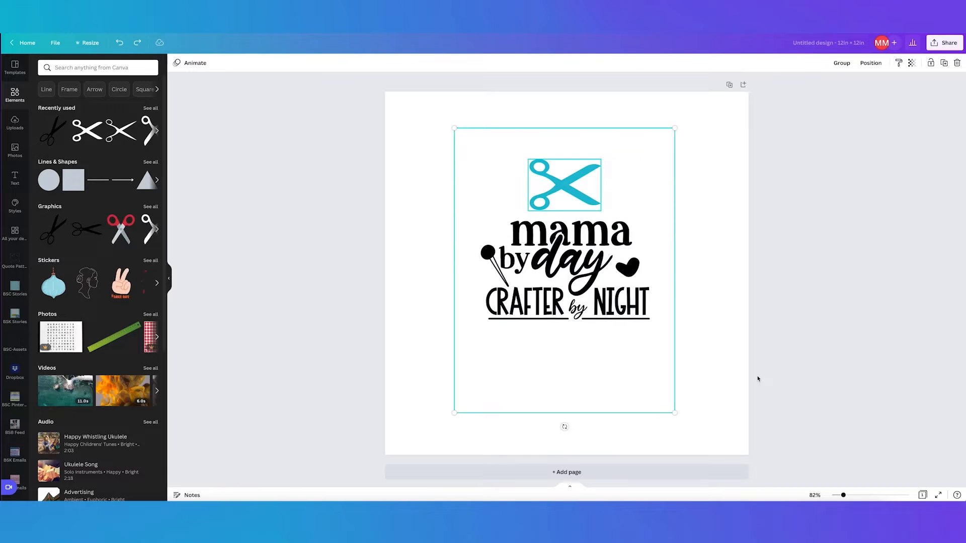
{"action": "key", "text": "Delete"}
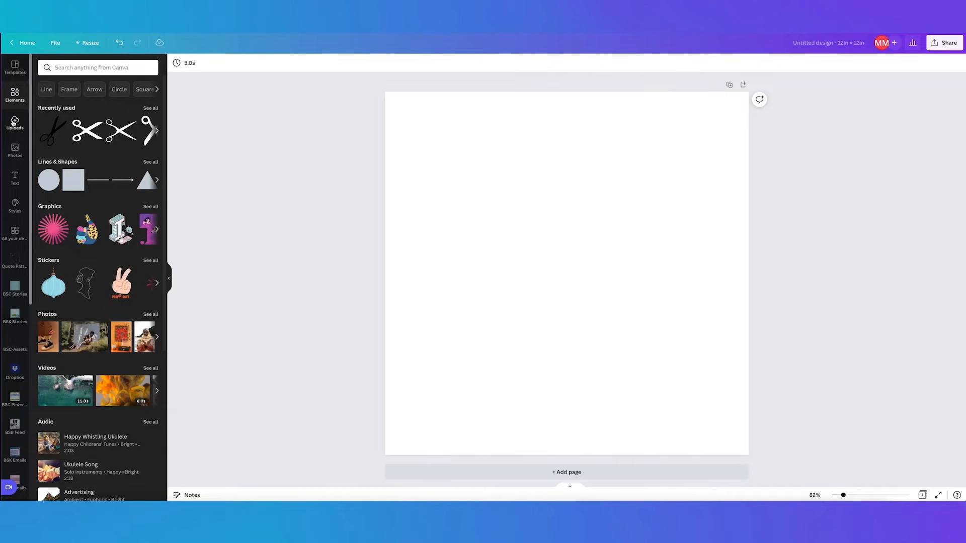
Browse the trending stock photos in the photo library
{"action": "left_click", "coordinate": [15, 149]}
{"action": "scroll", "coordinate": [100, 252], "scroll_direction": "down", "scroll_amount": 4}
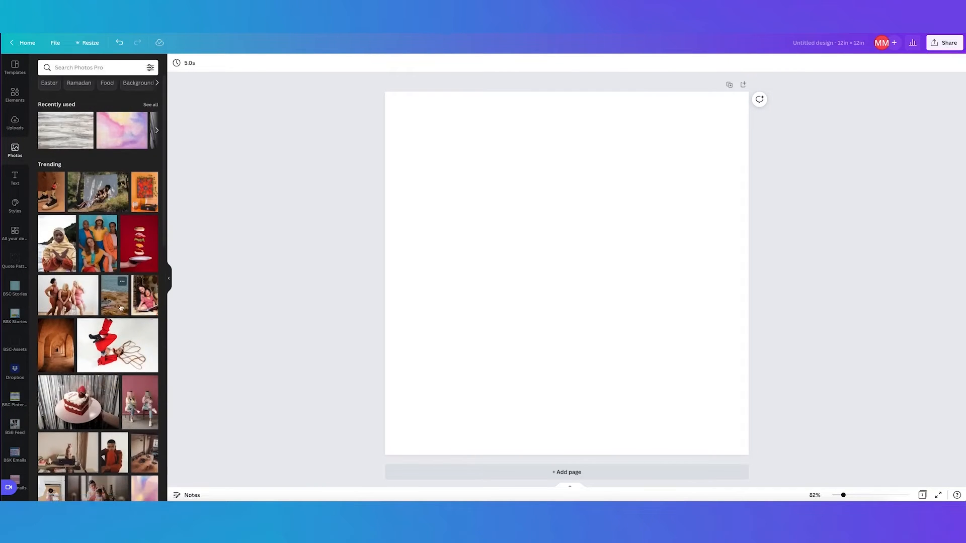
{"action": "scroll", "coordinate": [119, 307], "scroll_direction": "up", "scroll_amount": 2}
{"action": "scroll", "coordinate": [119, 306], "scroll_direction": "down", "scroll_amount": 1}
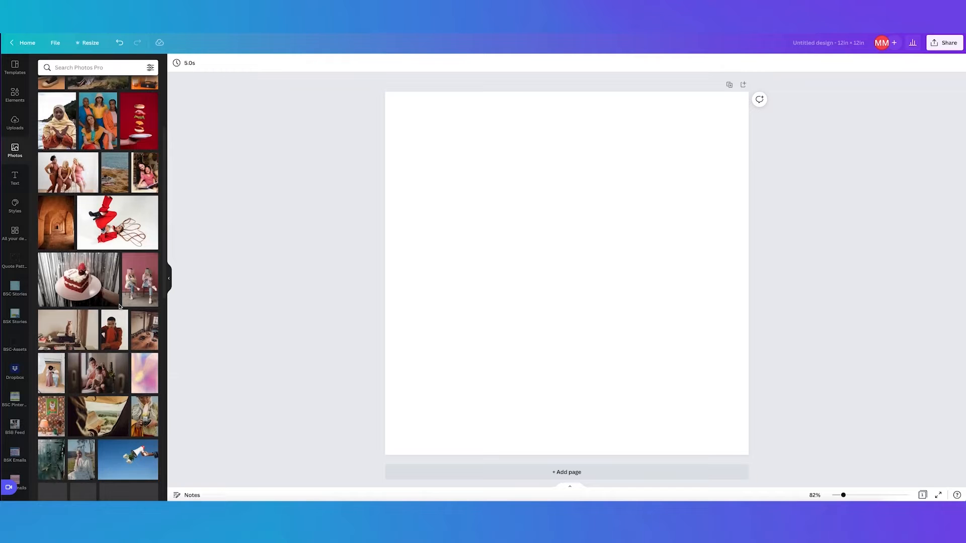
{"action": "scroll", "coordinate": [91, 355], "scroll_direction": "down", "scroll_amount": 2}
{"action": "scroll", "coordinate": [92, 355], "scroll_direction": "down", "scroll_amount": 6}
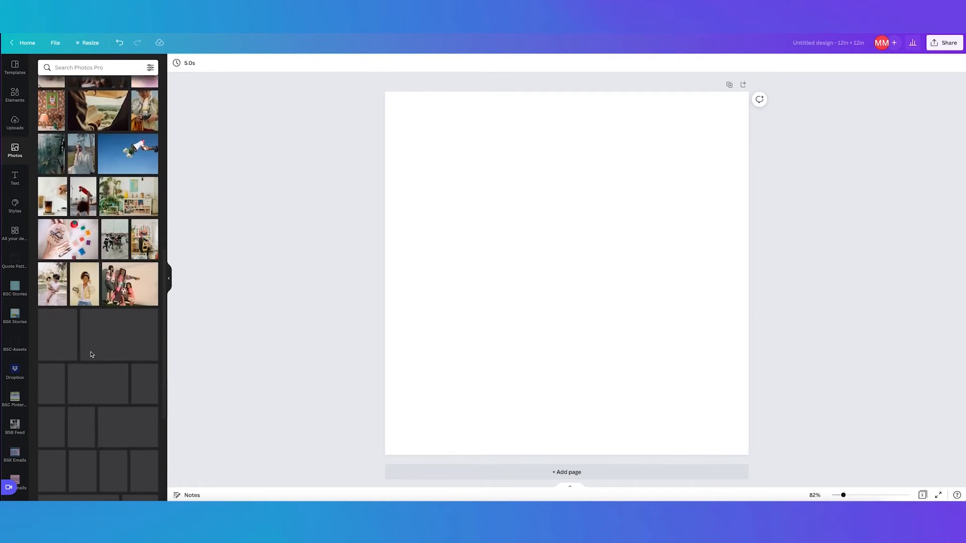
Upload happy-family.jpeg from the computer and add the photo to the page
{"action": "left_click", "coordinate": [15, 121]}
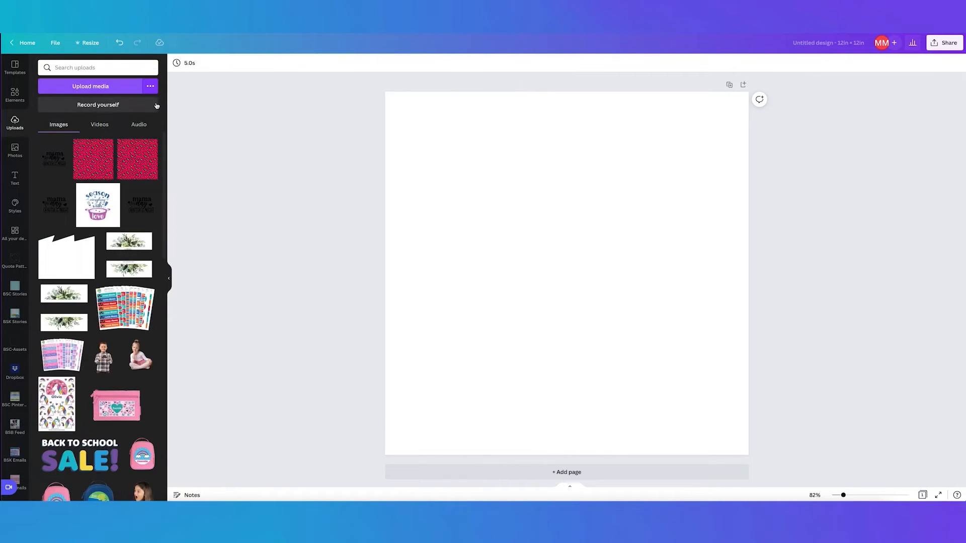
{"action": "left_click", "coordinate": [104, 92]}
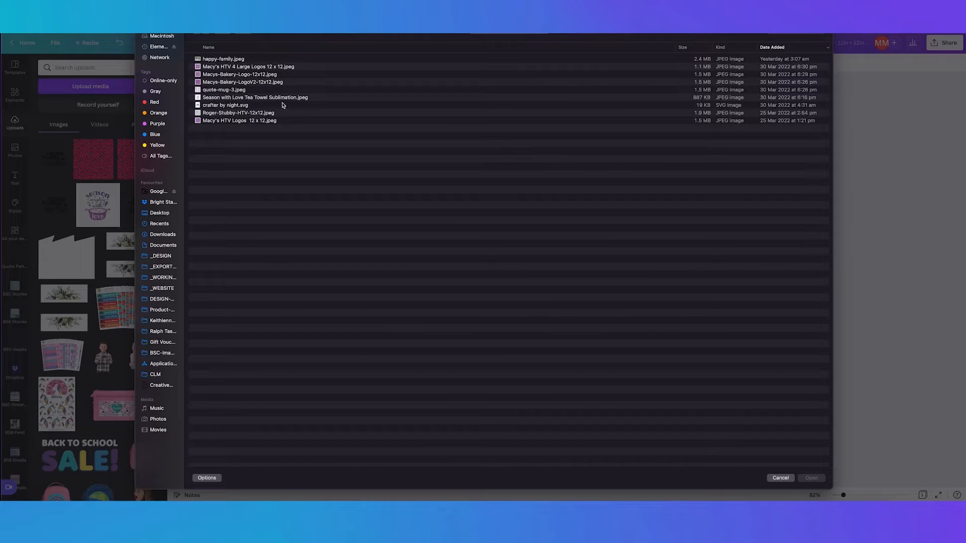
{"action": "double_click", "coordinate": [242, 57]}
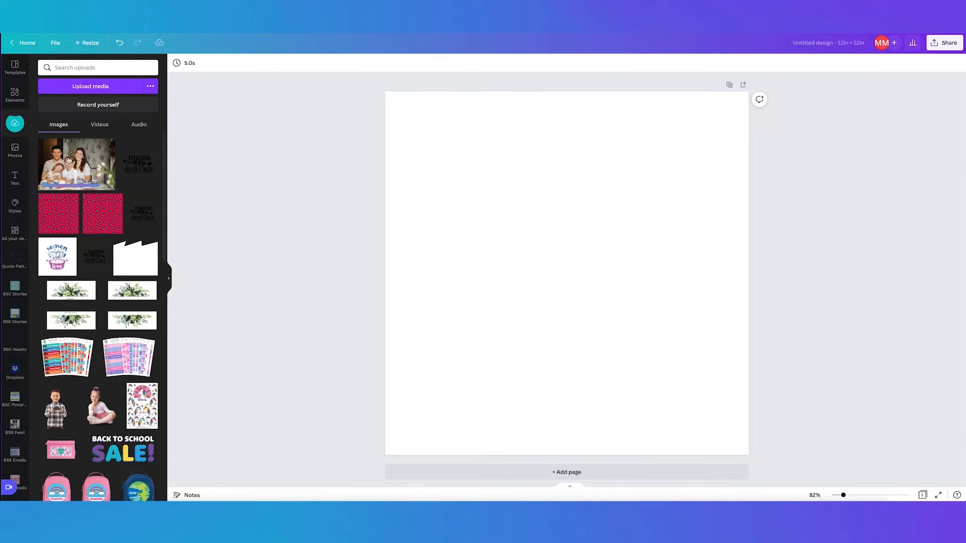
{"action": "left_click", "coordinate": [75, 160]}
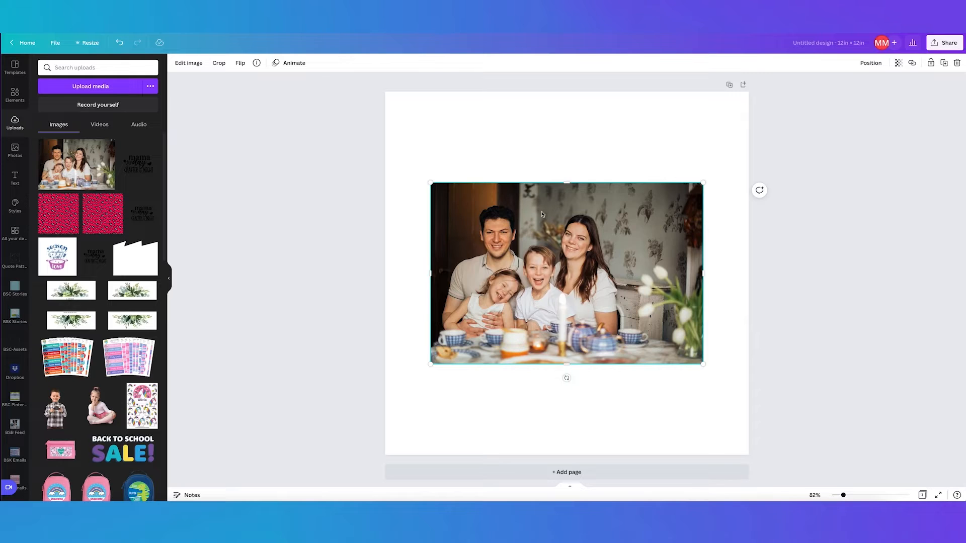
Delete the placed family photo, set it as the page background instead, and detach the image from the background
{"action": "key", "text": "Delete"}
{"action": "left_click_drag", "start_coordinate": [51, 146], "coordinate": [398, 166]}
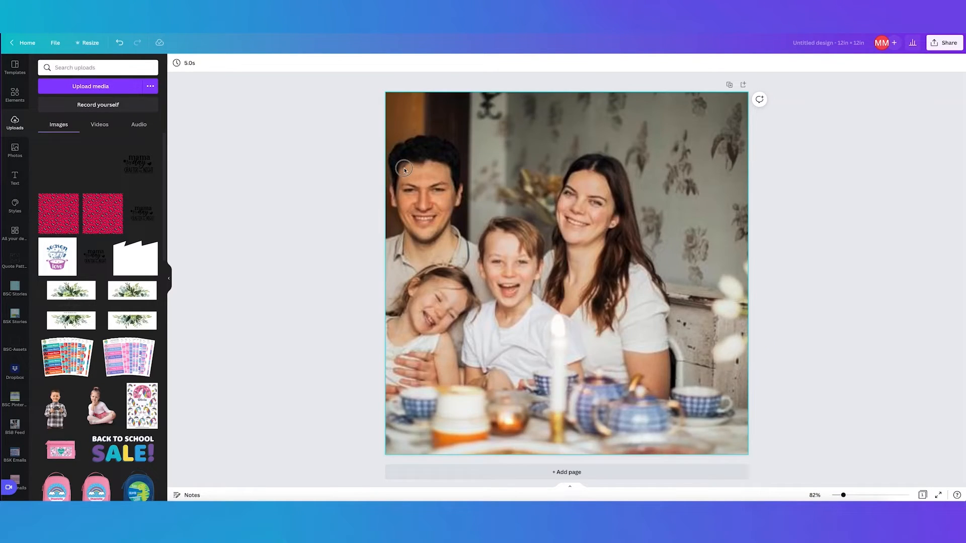
{"action": "right_click", "coordinate": [654, 171]}
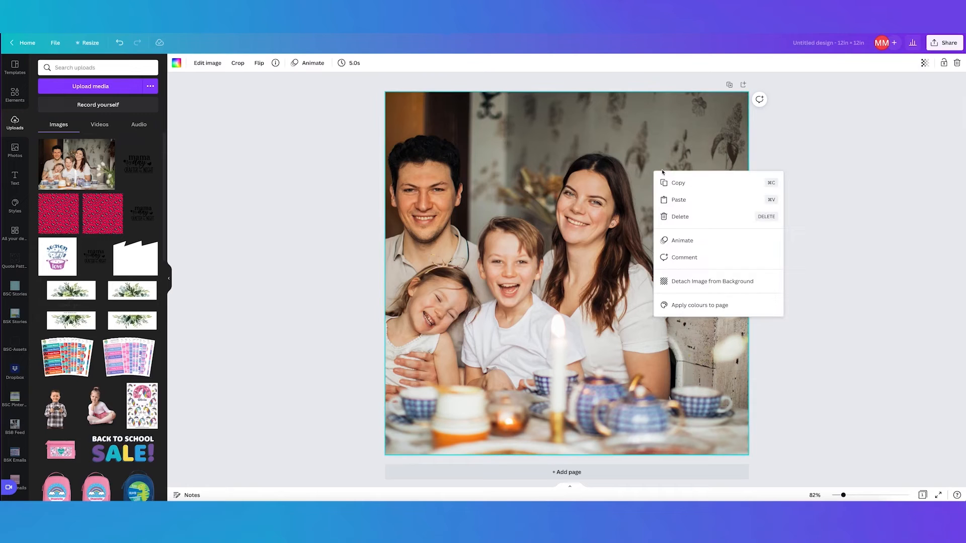
{"action": "left_click", "coordinate": [736, 285]}
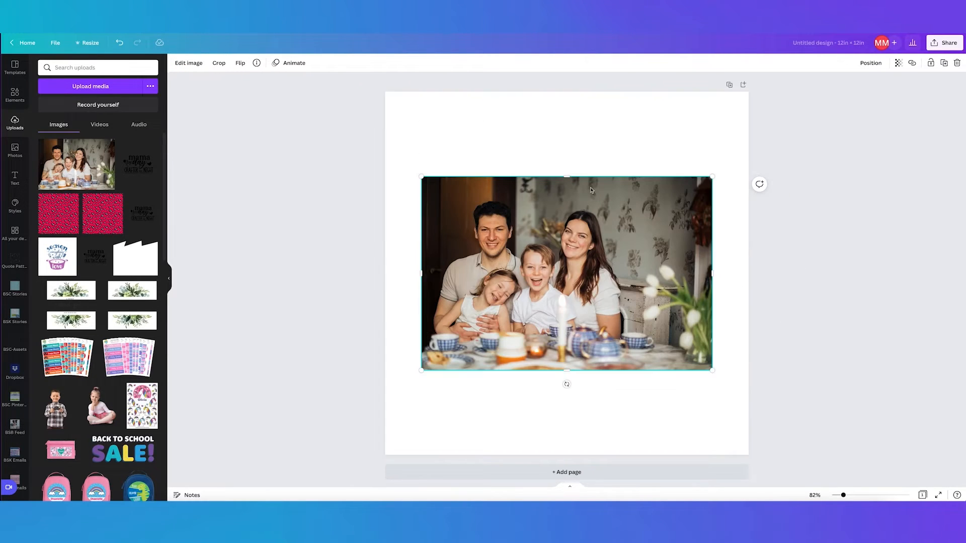
Shift the family photo slightly on the page and make it a little smaller
{"action": "left_click_drag", "start_coordinate": [628, 220], "coordinate": [628, 257]}
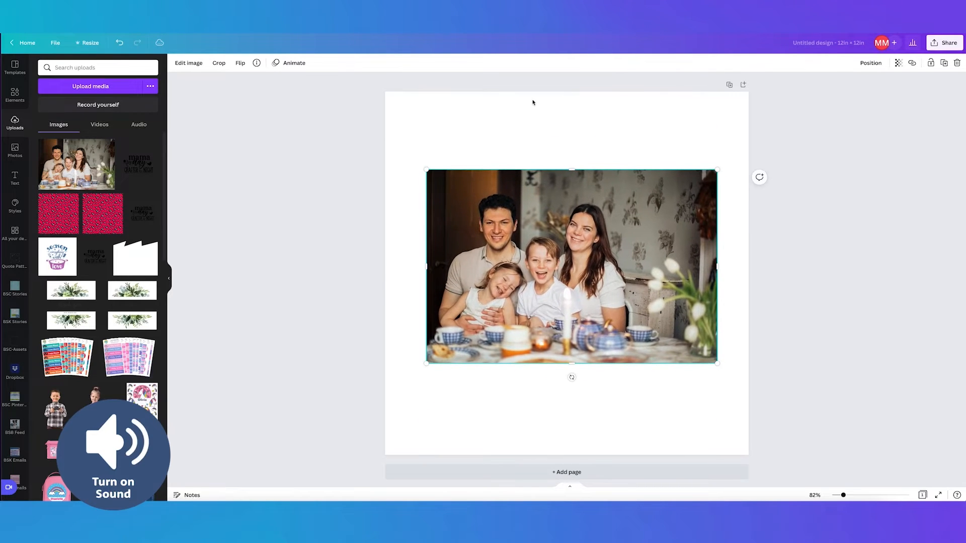
{"action": "left_click", "coordinate": [718, 171]}
{"action": "left_click_drag", "start_coordinate": [719, 171], "coordinate": [681, 151]}
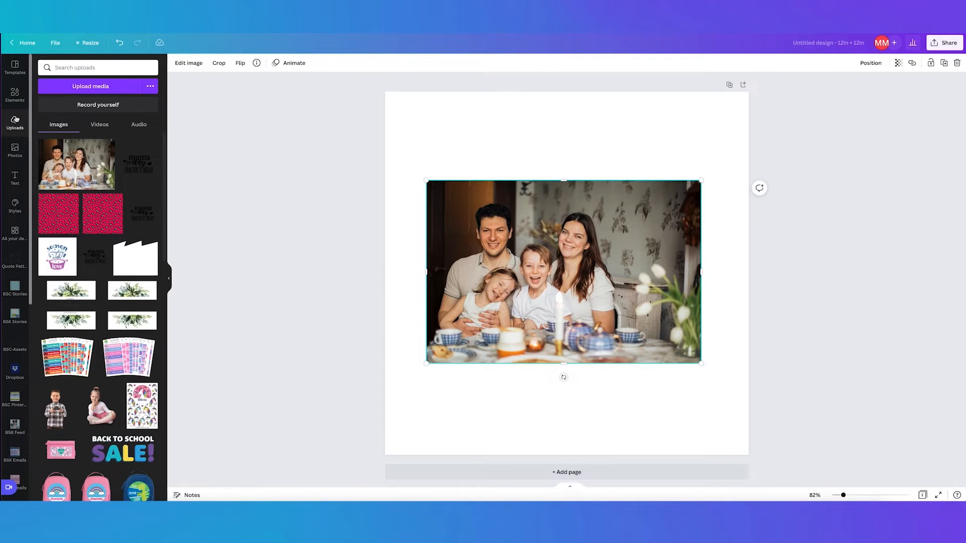
Add the plain circle frame, place it near the top centre of the page and fill it with the family photo
{"action": "left_click", "coordinate": [14, 96]}
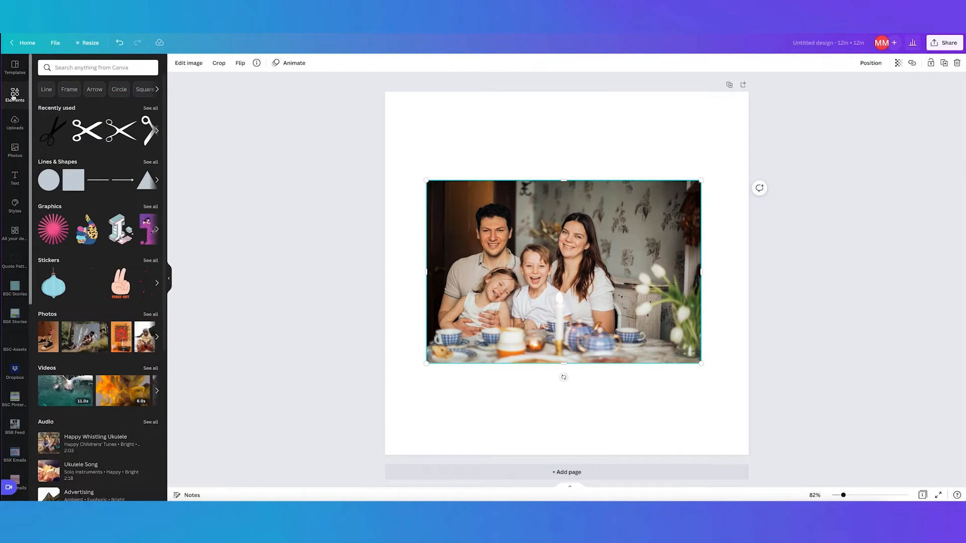
{"action": "left_click", "coordinate": [69, 89]}
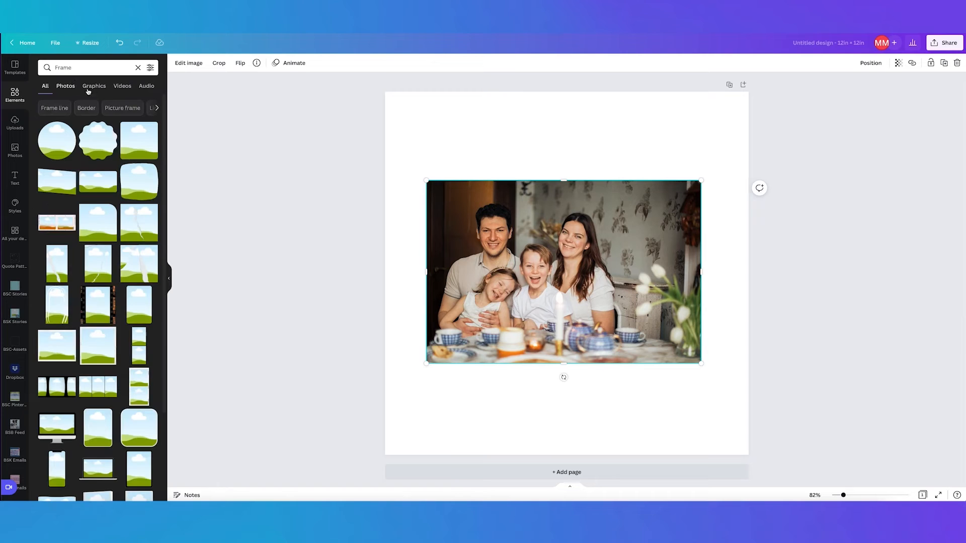
{"action": "left_click", "coordinate": [58, 144]}
{"action": "left_click_drag", "start_coordinate": [534, 233], "coordinate": [538, 159]}
{"action": "left_click_drag", "start_coordinate": [594, 334], "coordinate": [584, 222]}
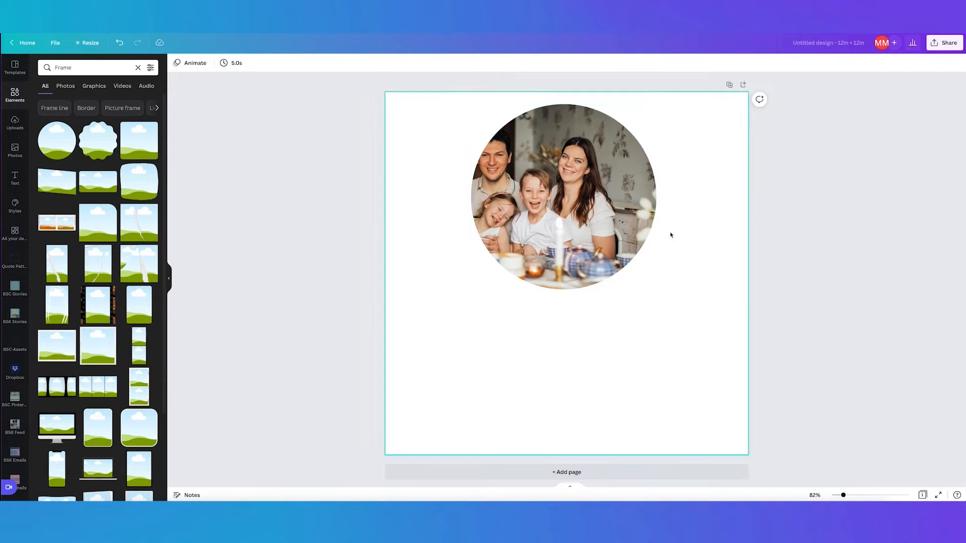
Reposition the photo inside the circle frame so that all four family members fit within the circle
{"action": "left_click", "coordinate": [566, 209]}
{"action": "double_click", "coordinate": [566, 207]}
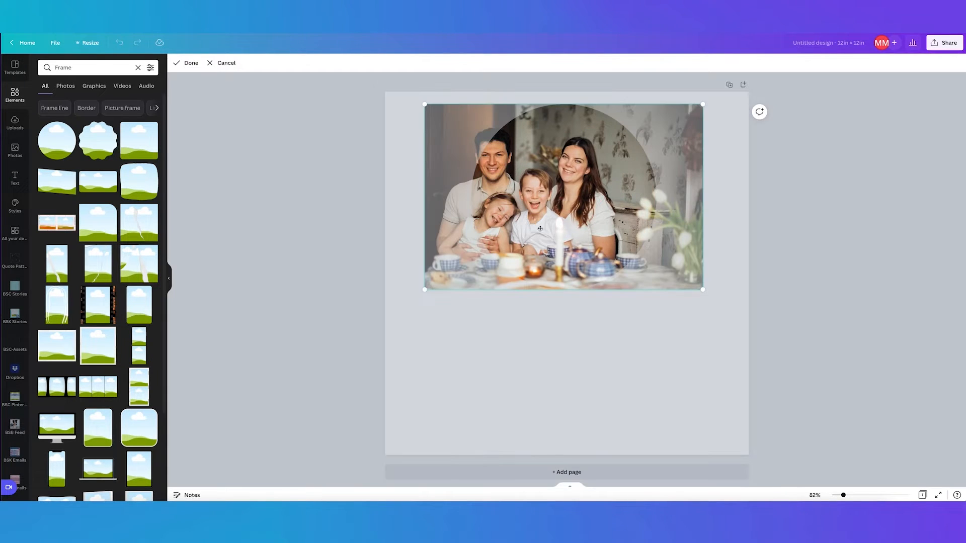
{"action": "left_click_drag", "start_coordinate": [529, 211], "coordinate": [583, 193]}
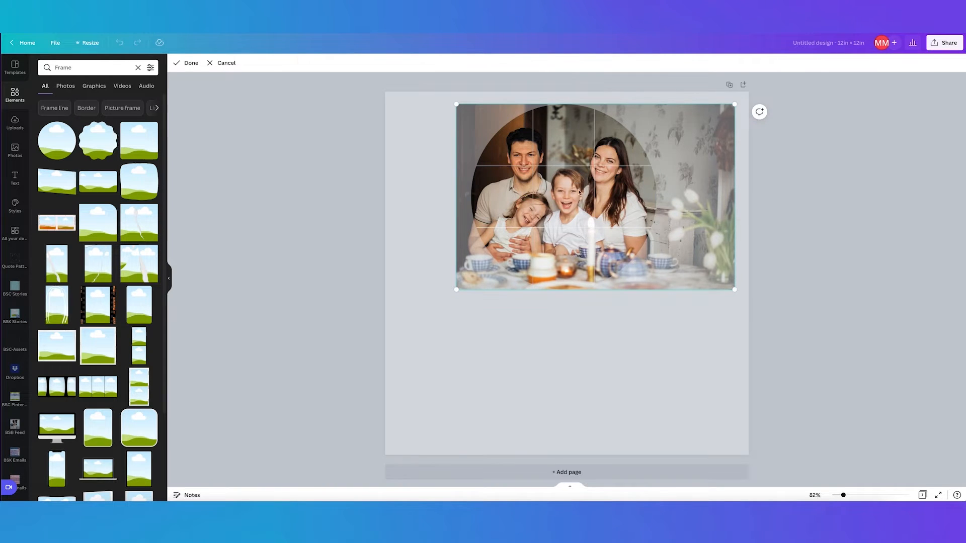
{"action": "key", "text": "Return"}
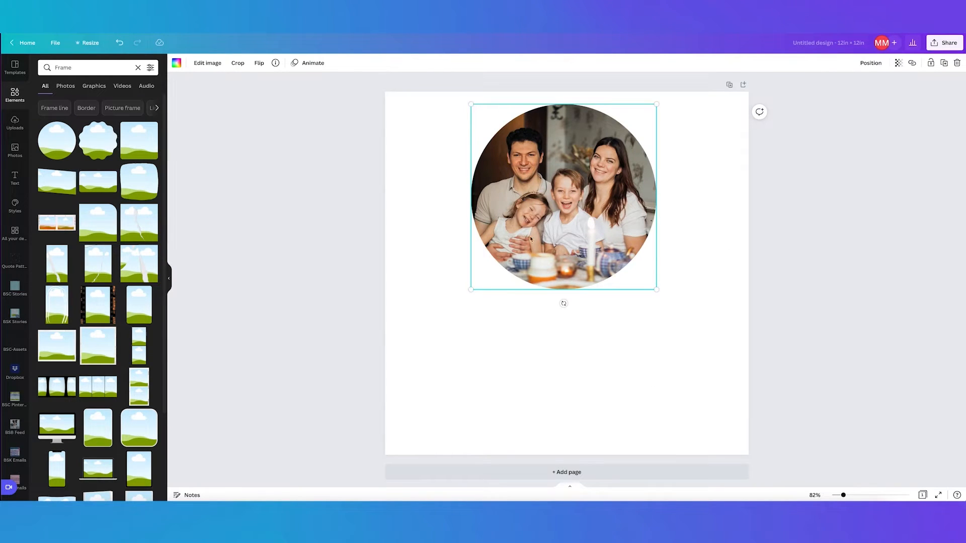
Shrink the circular family photo and keep it centred in the upper part of the page
{"action": "left_click", "coordinate": [649, 333]}
{"action": "left_click", "coordinate": [616, 216]}
{"action": "left_click", "coordinate": [657, 293]}
{"action": "left_click_drag", "start_coordinate": [657, 293], "coordinate": [628, 244]}
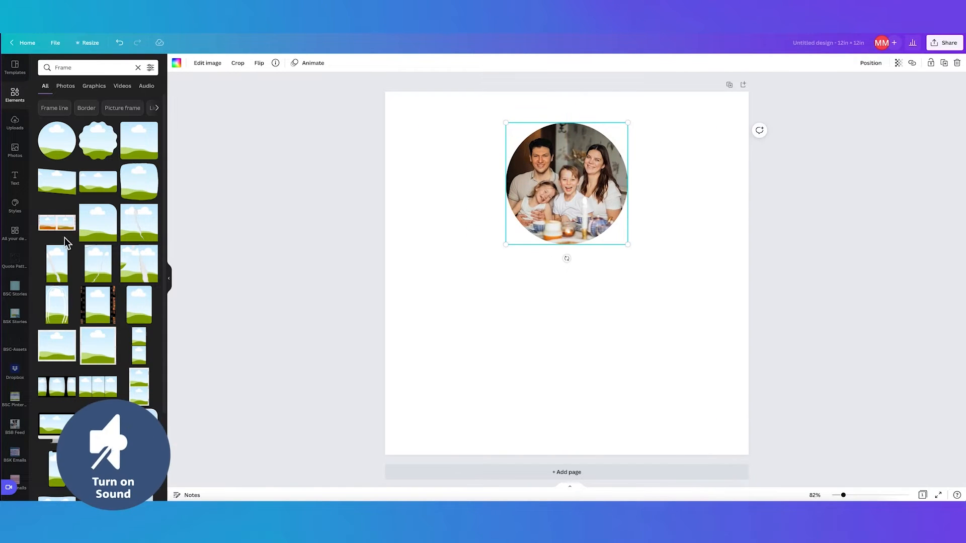
Add the letter frames M, U and M and place them side by side below the circular photo
{"action": "scroll", "coordinate": [107, 332], "scroll_direction": "down", "scroll_amount": 5}
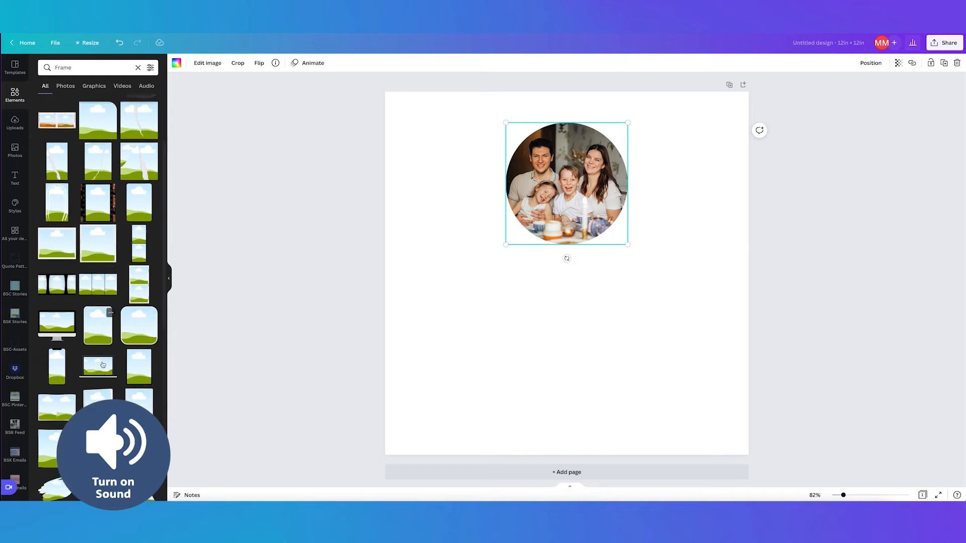
{"action": "scroll", "coordinate": [106, 364], "scroll_direction": "down", "scroll_amount": 8}
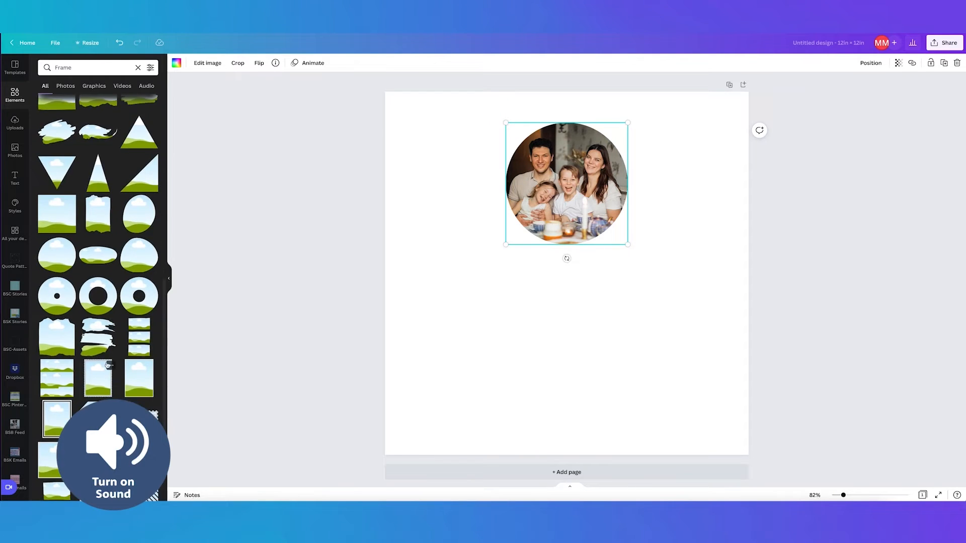
{"action": "scroll", "coordinate": [106, 365], "scroll_direction": "down", "scroll_amount": 6}
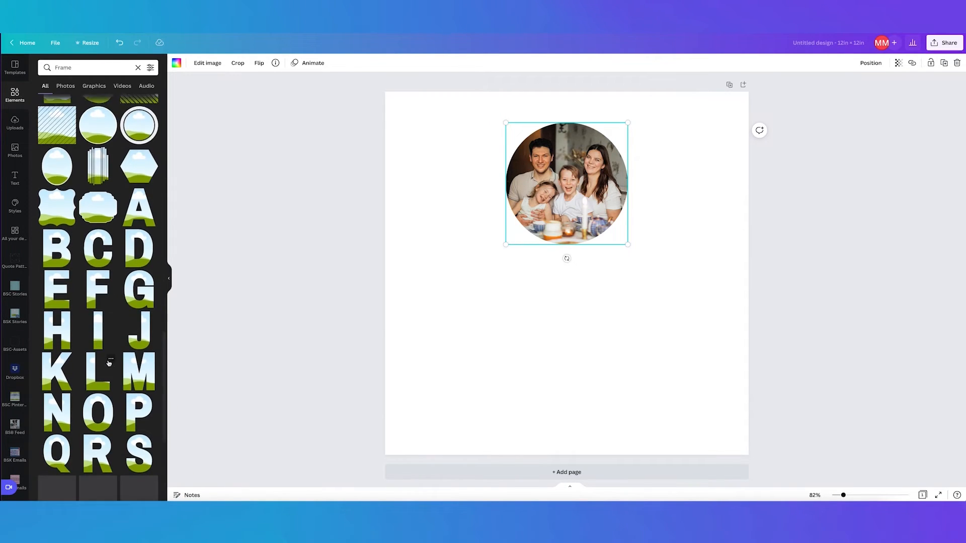
{"action": "scroll", "coordinate": [107, 354], "scroll_direction": "down", "scroll_amount": 3}
{"action": "scroll", "coordinate": [107, 354], "scroll_direction": "up", "scroll_amount": 2}
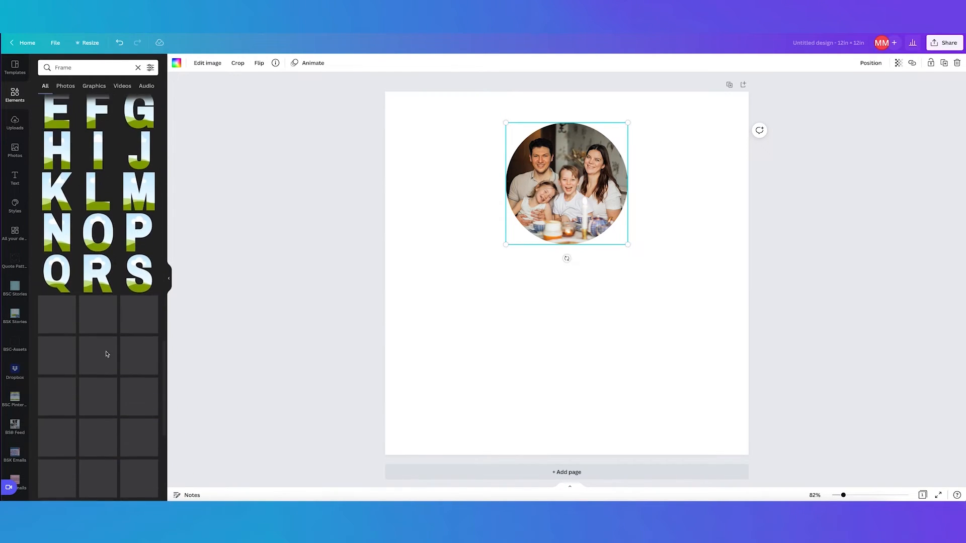
{"action": "left_click", "coordinate": [135, 200]}
{"action": "left_click_drag", "start_coordinate": [522, 294], "coordinate": [434, 362]}
{"action": "left_click", "coordinate": [108, 301]}
{"action": "left_click_drag", "start_coordinate": [522, 304], "coordinate": [563, 364]}
{"action": "left_click", "coordinate": [138, 191]}
{"action": "left_click_drag", "start_coordinate": [563, 312], "coordinate": [704, 378]}
Select all three letter frames and shrink them together so that the word fits on the page
{"action": "left_click", "coordinate": [590, 371], "text": "shift"}
{"action": "left_click", "coordinate": [487, 376], "text": "shift"}
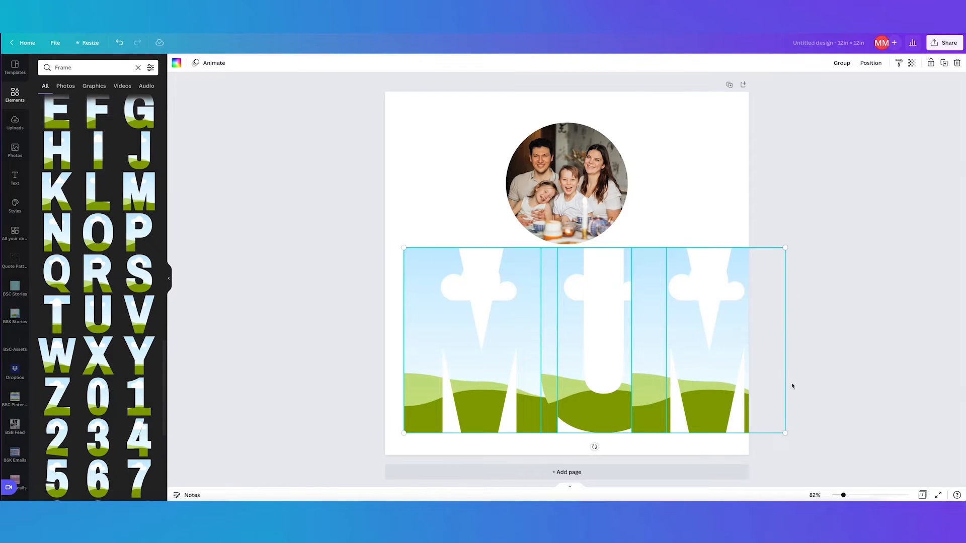
{"action": "left_click", "coordinate": [422, 226]}
{"action": "left_click", "coordinate": [486, 282]}
{"action": "left_click", "coordinate": [587, 288], "text": "shift"}
{"action": "left_click", "coordinate": [691, 287], "text": "shift"}
{"action": "left_click_drag", "start_coordinate": [787, 247], "coordinate": [687, 255]}
Move the second M frame slightly to the right and reduce all three letter frames together once more
{"action": "left_click", "coordinate": [705, 248]}
{"action": "left_click_drag", "start_coordinate": [666, 347], "coordinate": [684, 352]}
{"action": "left_click", "coordinate": [528, 355]}
{"action": "left_click", "coordinate": [458, 347], "text": "shift"}
{"action": "left_click", "coordinate": [658, 325], "text": "shift"}
{"action": "left_click_drag", "start_coordinate": [734, 289], "coordinate": [671, 304]}
Space the three letter frames evenly and centre the word MUM horizontally below the circular photo
{"action": "left_click", "coordinate": [703, 292]}
{"action": "left_click_drag", "start_coordinate": [633, 350], "coordinate": [666, 352]}
{"action": "left_click_drag", "start_coordinate": [556, 361], "coordinate": [578, 360]}
{"action": "left_click_drag", "start_coordinate": [718, 289], "coordinate": [481, 371]}
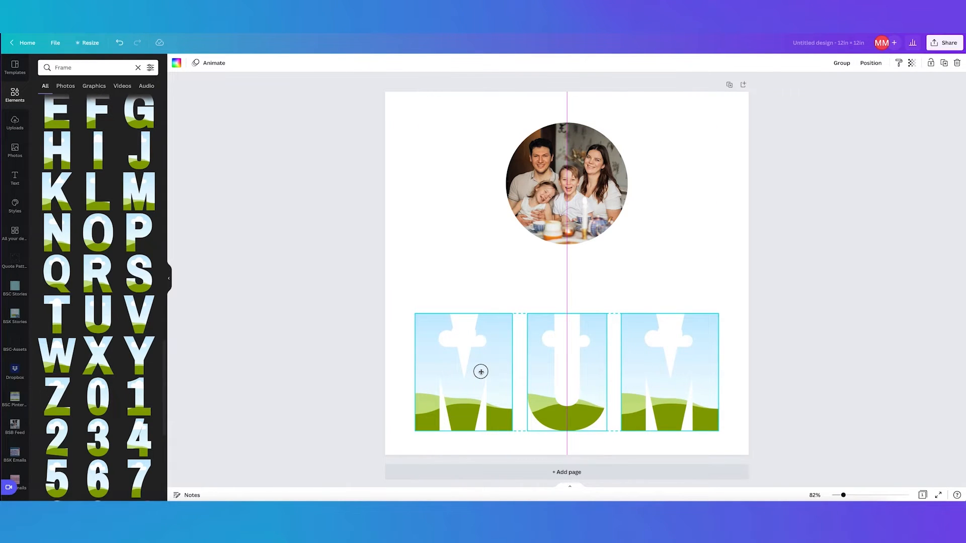
{"action": "left_click_drag", "start_coordinate": [480, 372], "coordinate": [482, 361]}
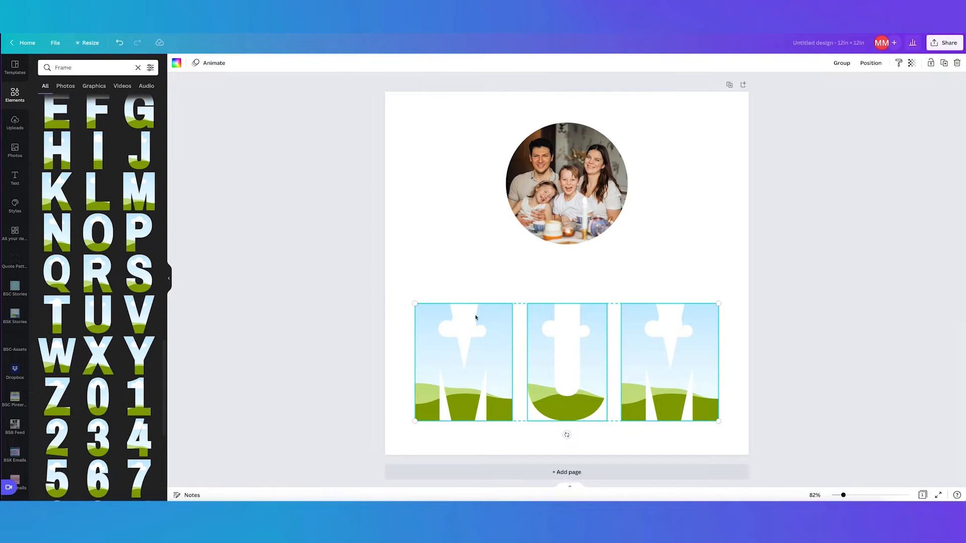
Search the elements for "watercolour" and fill all three letter frames with the pink, yellow and purple watercolour image
{"action": "left_click", "coordinate": [88, 67]}
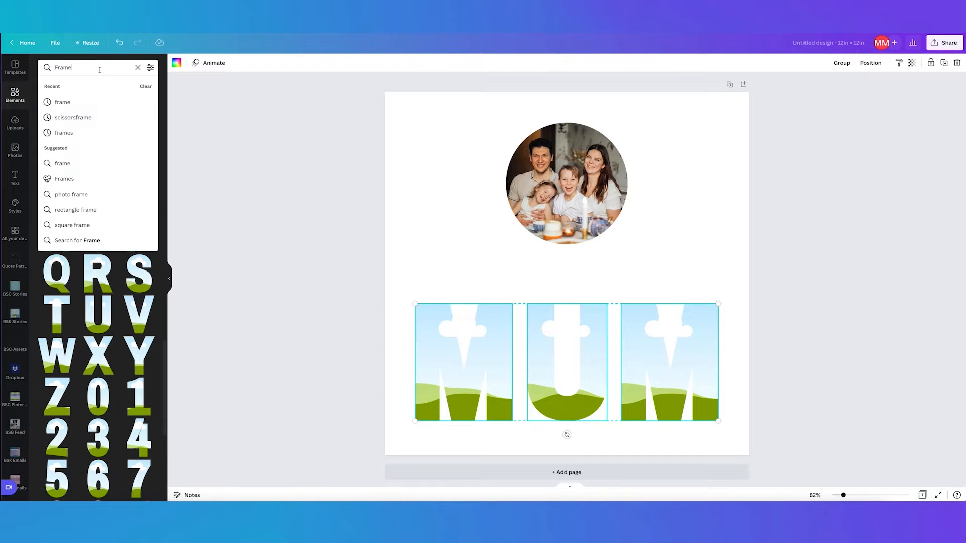
{"action": "type", "text": "way"}
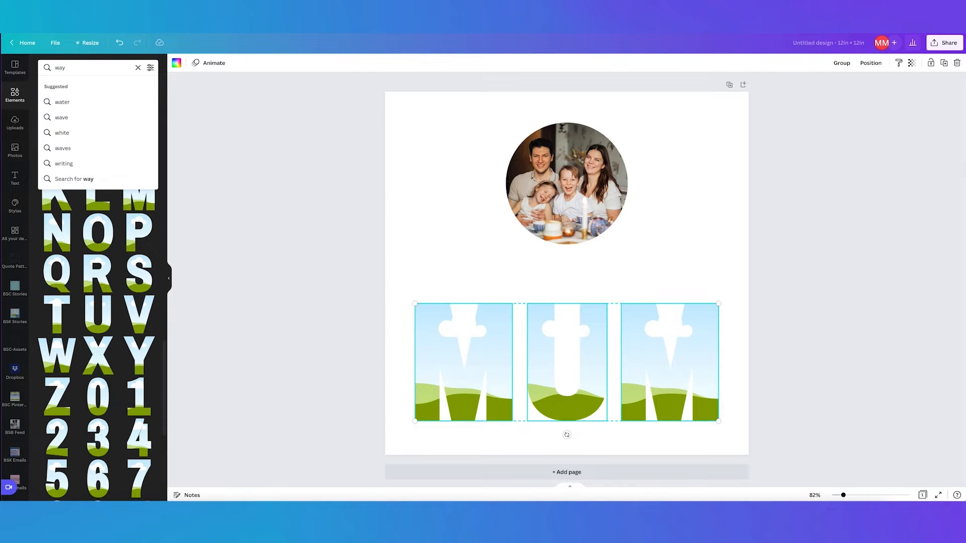
{"action": "key", "text": "BackSpace"}
{"action": "type", "text": "tercolour"}
{"action": "key", "text": "Return"}
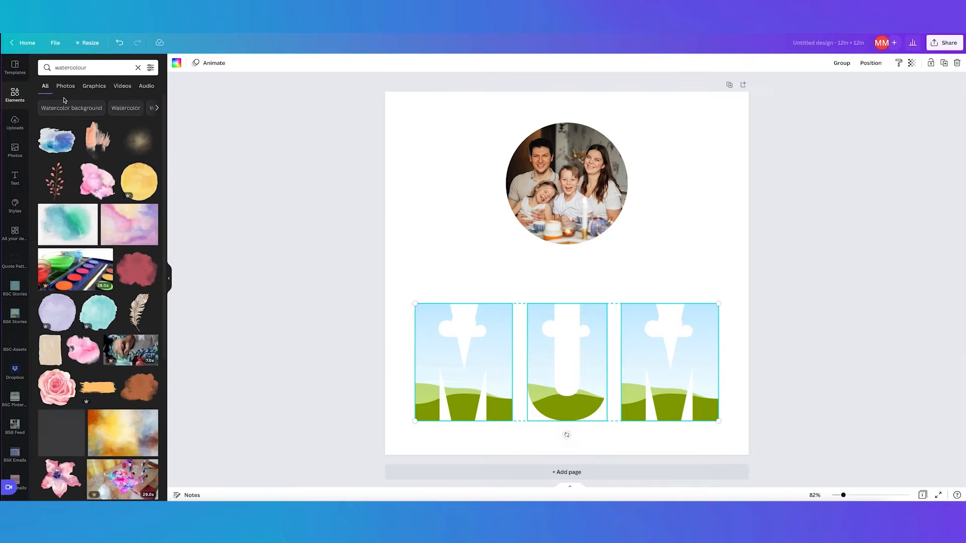
{"action": "left_click", "coordinate": [129, 226]}
{"action": "left_click_drag", "start_coordinate": [553, 225], "coordinate": [482, 317]}
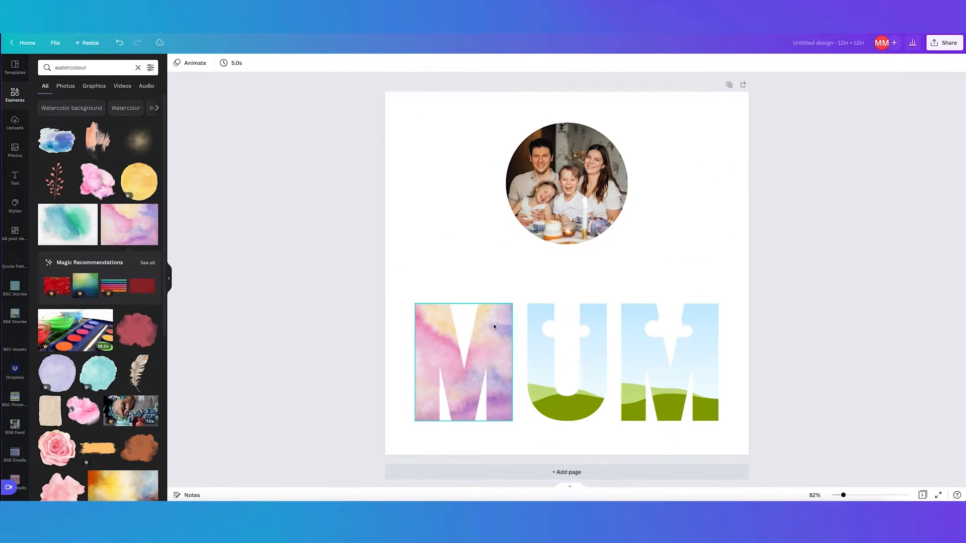
{"action": "left_click_drag", "start_coordinate": [148, 211], "coordinate": [535, 340]}
{"action": "left_click_drag", "start_coordinate": [129, 224], "coordinate": [634, 325]}
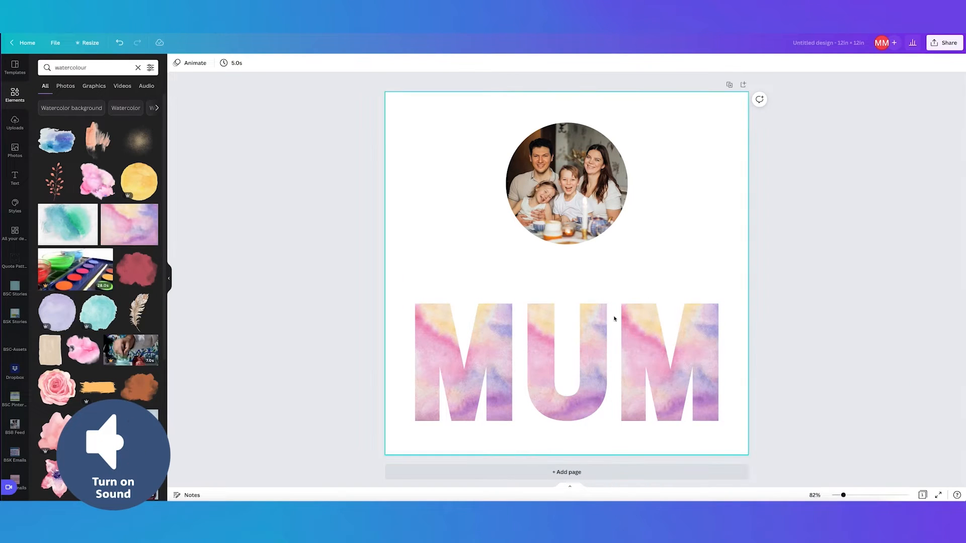
Reposition the watercolour image inside the first M and U frames so that their colours differ
{"action": "left_click", "coordinate": [498, 328]}
{"action": "double_click", "coordinate": [498, 328]}
{"action": "mouse_move", "coordinate": [498, 334]}
{"action": "left_mouse_down"}
{"action": "mouse_move", "coordinate": [481, 336]}
{"action": "mouse_move", "coordinate": [520, 336]}
{"action": "mouse_move", "coordinate": [485, 338]}
{"action": "left_mouse_up"}
{"action": "left_click", "coordinate": [548, 346]}
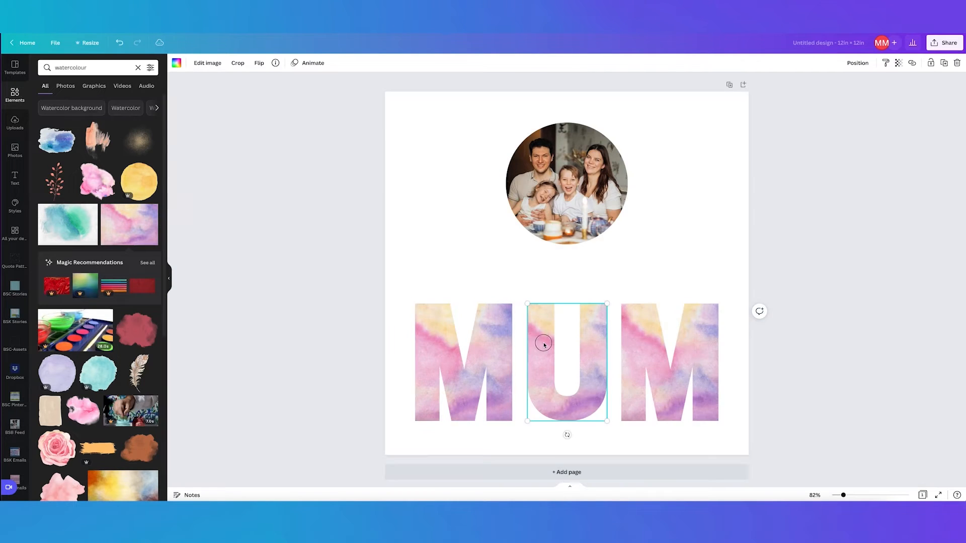
{"action": "double_click", "coordinate": [543, 341]}
{"action": "left_click_drag", "start_coordinate": [543, 340], "coordinate": [498, 345]}
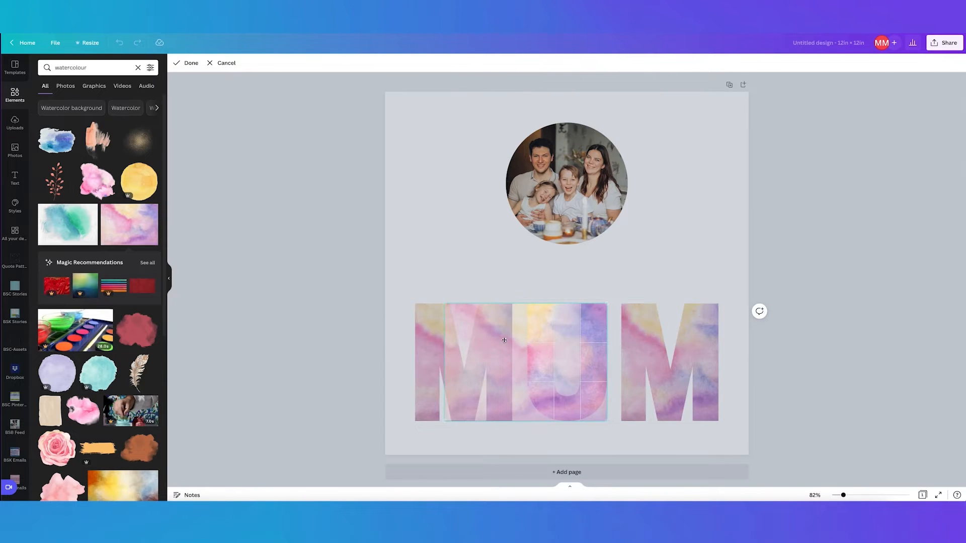
{"action": "left_click", "coordinate": [621, 273]}
{"action": "left_click", "coordinate": [653, 287]}
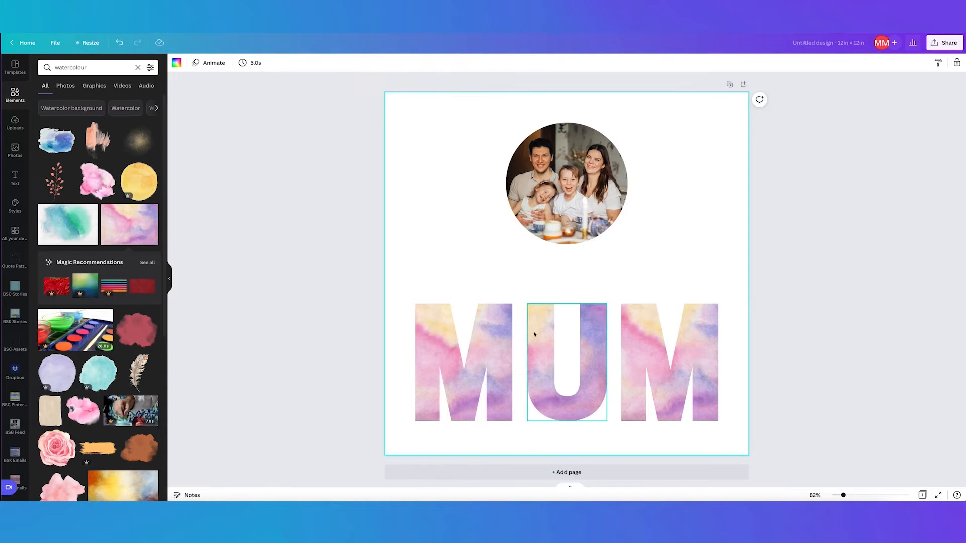
Remove the watercolour image from the first M and U frames
{"action": "double_click", "coordinate": [496, 332]}
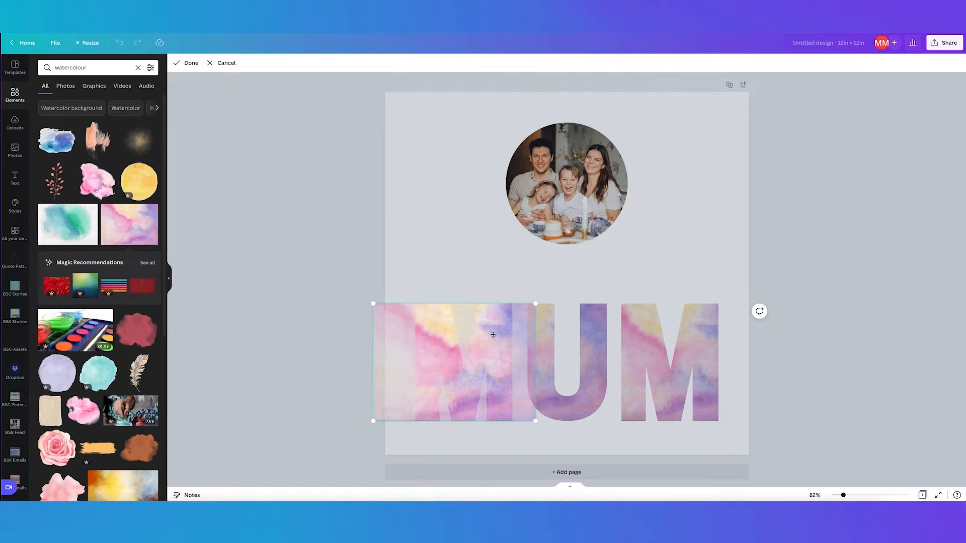
{"action": "left_click", "coordinate": [461, 432]}
{"action": "left_click", "coordinate": [544, 334]}
{"action": "double_click", "coordinate": [543, 339]}
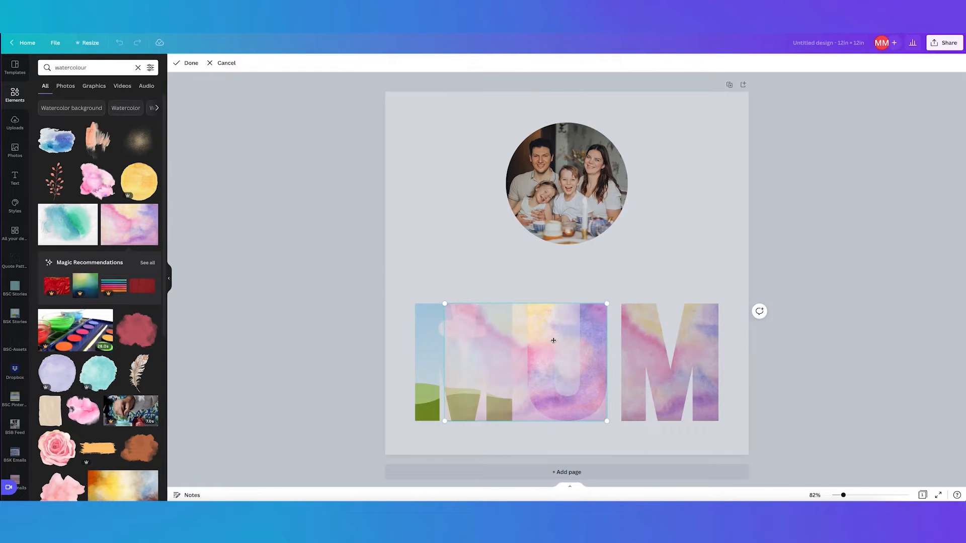
{"action": "key", "text": "Escape"}
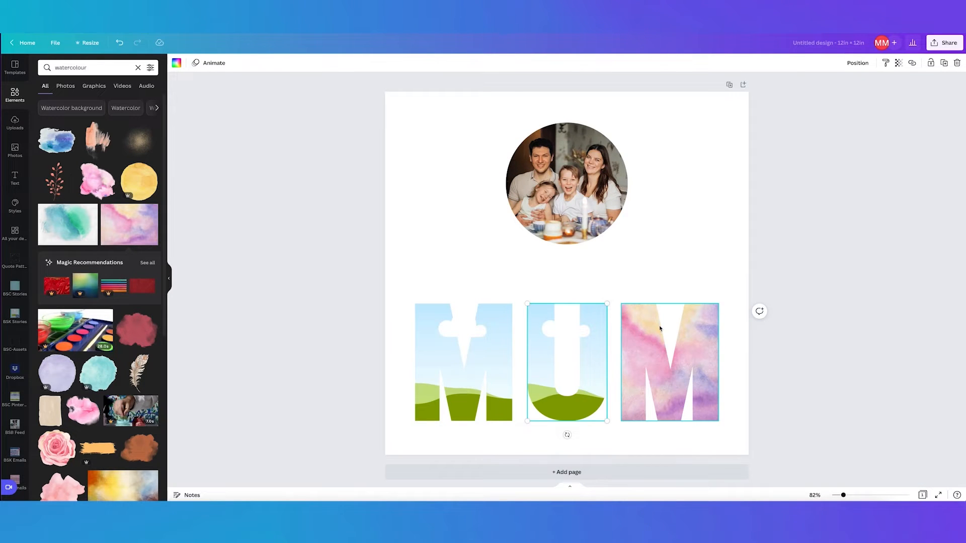
Undo the watercolour edits and fills until all three letter frames are empty
{"action": "left_click", "coordinate": [119, 47]}
{"action": "left_click", "coordinate": [119, 47]}
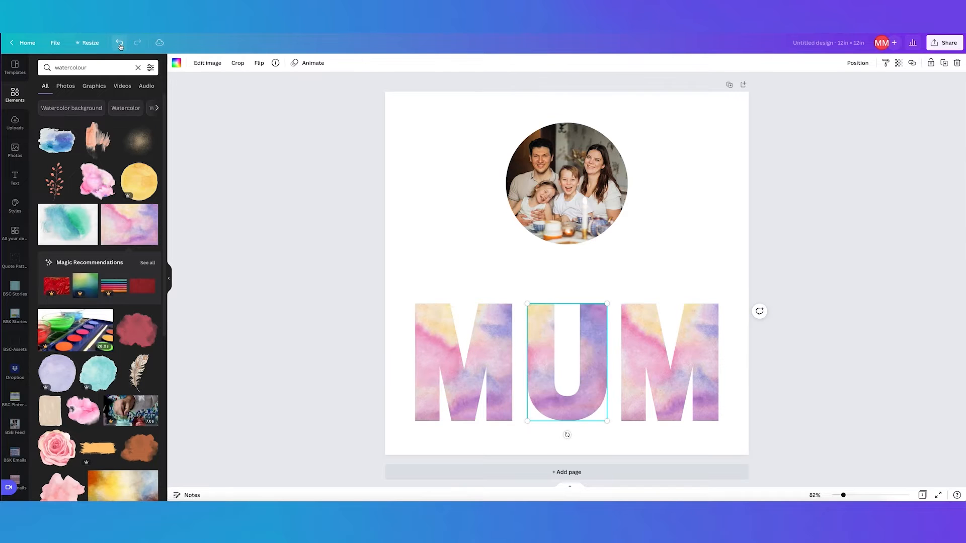
{"action": "left_click", "coordinate": [120, 47]}
{"action": "left_click", "coordinate": [120, 47]}
{"action": "left_click", "coordinate": [120, 47]}
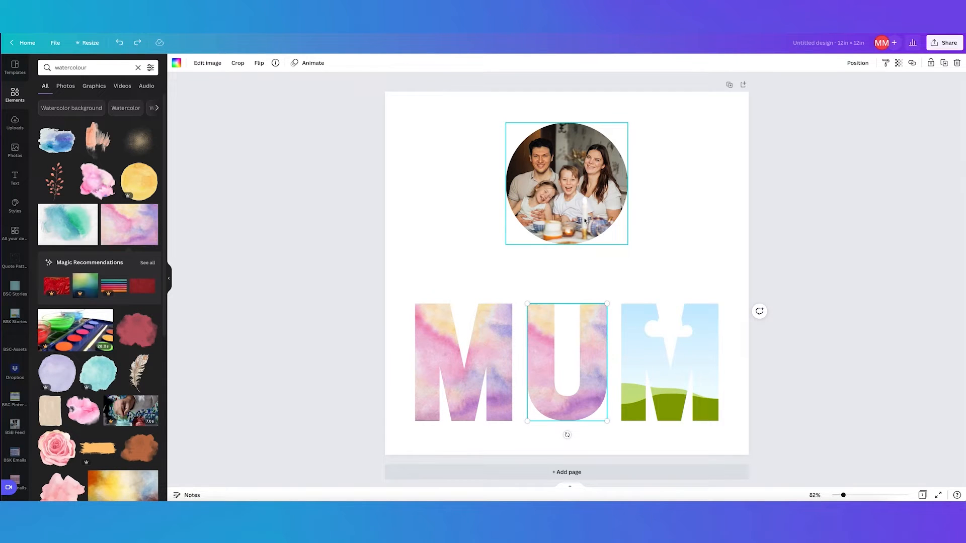
{"action": "key", "text": "ctrl+z"}
{"action": "key", "text": "ctrl+z"}
{"action": "left_click", "coordinate": [470, 193]}
{"action": "key", "text": "Delete"}
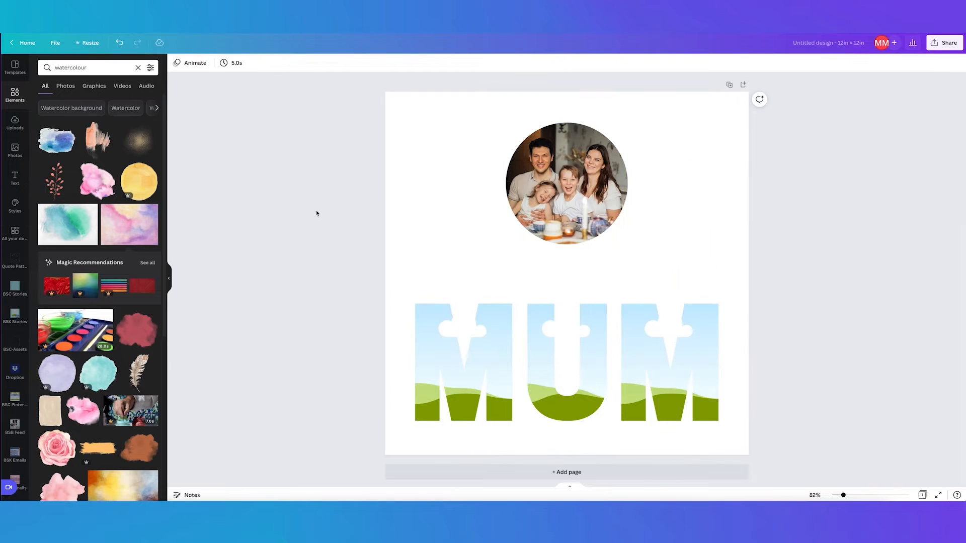
Fill all three letter frames with the library photo of the girls posing with a football
{"action": "left_click", "coordinate": [15, 150]}
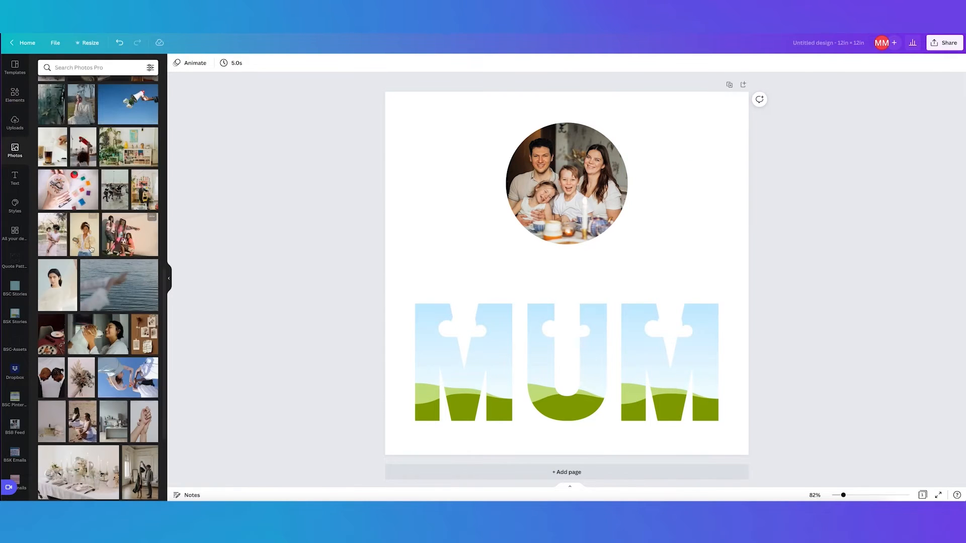
{"action": "left_click_drag", "start_coordinate": [122, 235], "coordinate": [476, 351]}
{"action": "left_click_drag", "start_coordinate": [126, 235], "coordinate": [577, 334]}
{"action": "left_click_drag", "start_coordinate": [126, 235], "coordinate": [630, 328]}
Reposition the girls' photo inside the U and first M frames so that its left part shows
{"action": "double_click", "coordinate": [541, 336]}
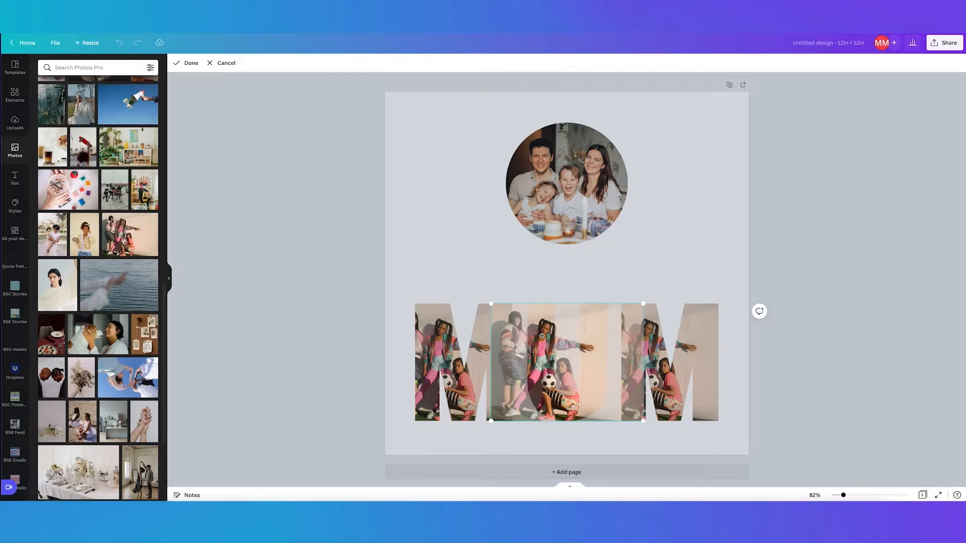
{"action": "left_click_drag", "start_coordinate": [544, 336], "coordinate": [568, 336]}
{"action": "left_click", "coordinate": [434, 343]}
{"action": "double_click", "coordinate": [433, 339]}
{"action": "left_click_drag", "start_coordinate": [435, 337], "coordinate": [528, 342]}
Shift the photo left inside the U frame and right inside the second M frame
{"action": "left_click", "coordinate": [605, 354]}
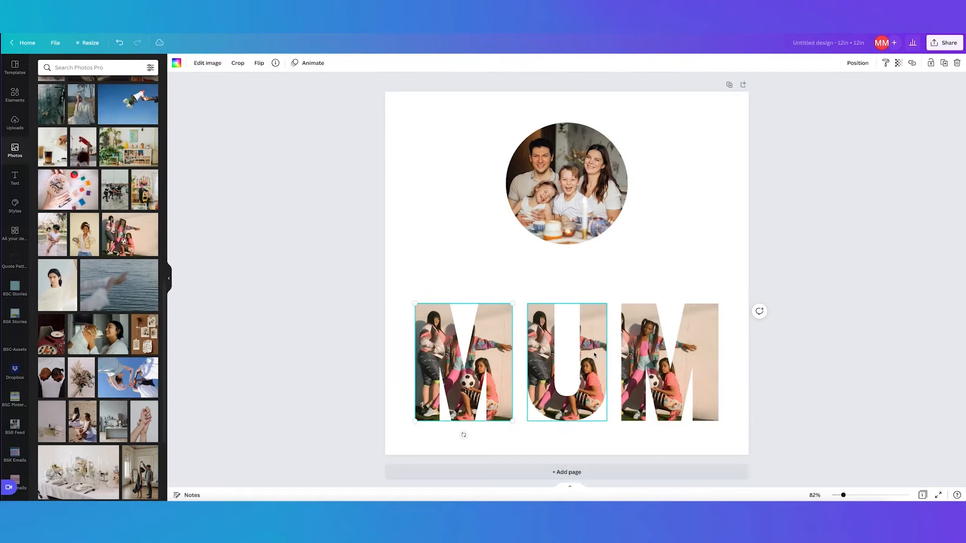
{"action": "double_click", "coordinate": [604, 355]}
{"action": "left_click_drag", "start_coordinate": [593, 353], "coordinate": [563, 351]}
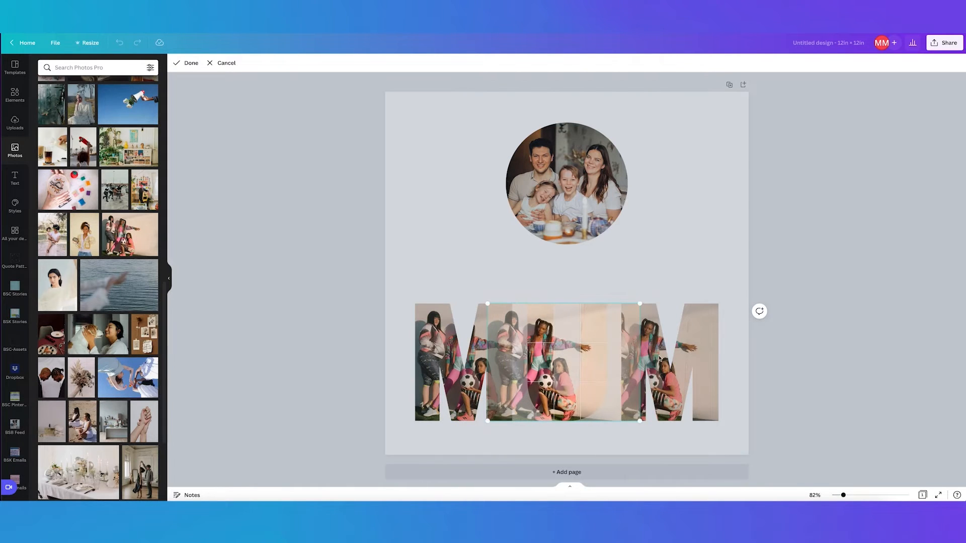
{"action": "double_click", "coordinate": [659, 357]}
{"action": "left_click_drag", "start_coordinate": [655, 354], "coordinate": [681, 354]}
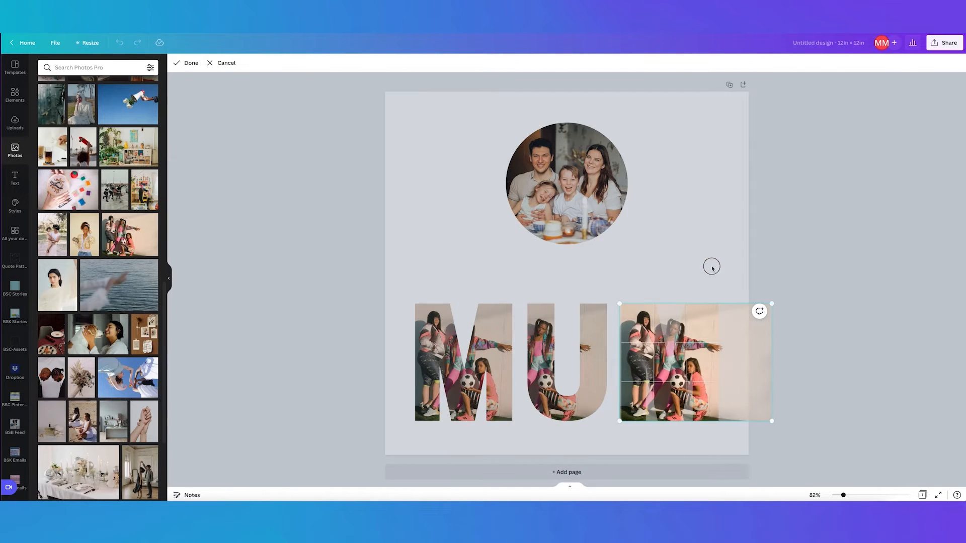
{"action": "left_click", "coordinate": [714, 269]}
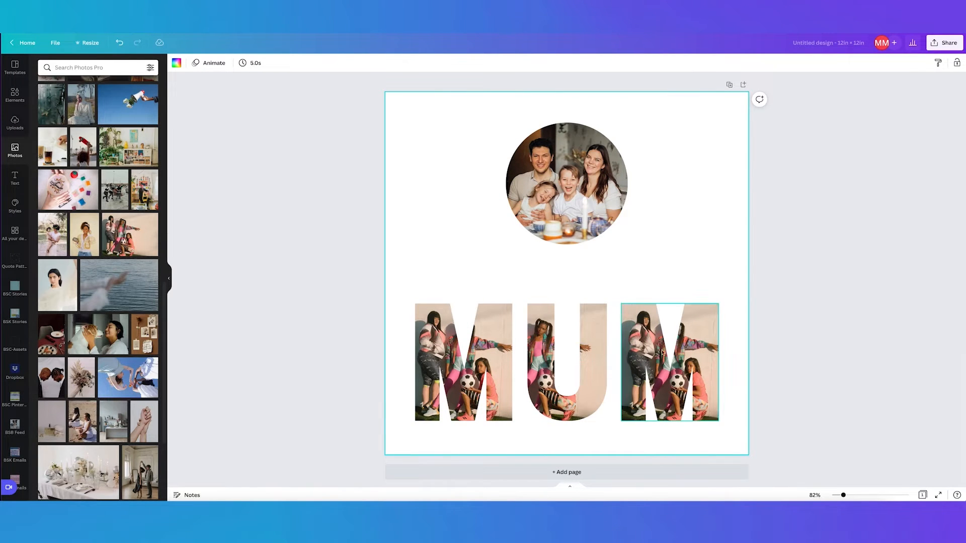
Try dark navy and other brand palette colours for the page background, ending with medium blue
{"action": "left_click", "coordinate": [176, 63]}
{"action": "left_click", "coordinate": [46, 158]}
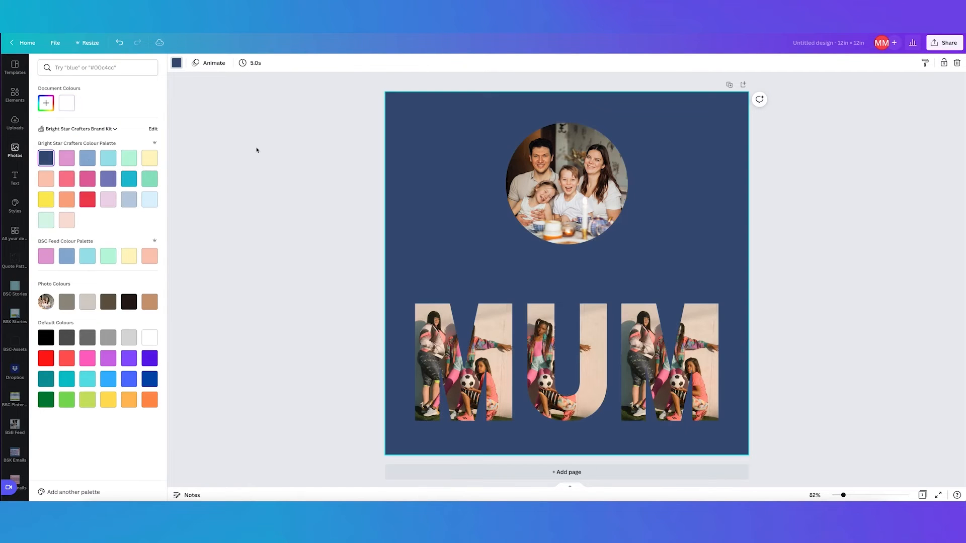
{"action": "left_click", "coordinate": [485, 115]}
{"action": "left_click", "coordinate": [443, 112]}
{"action": "left_click", "coordinate": [128, 158]}
{"action": "left_click", "coordinate": [108, 158]}
{"action": "left_click", "coordinate": [87, 158]}
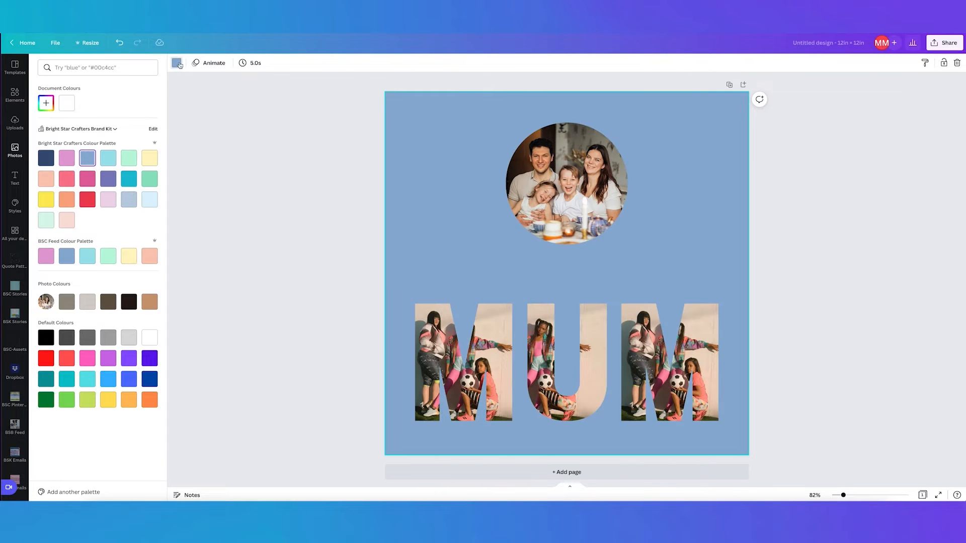
{"action": "left_click", "coordinate": [176, 62]}
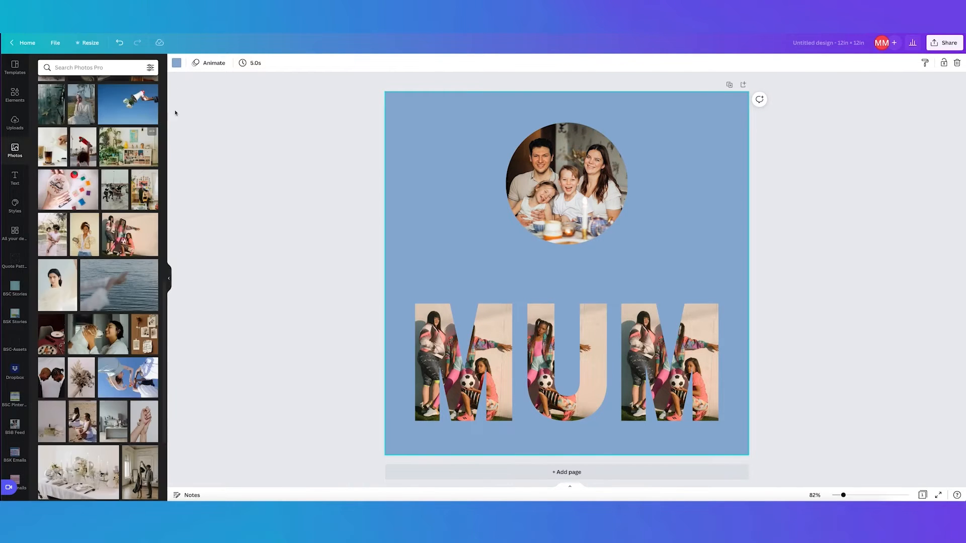
Try further brand palette colours for the page background, ending with pale pink
{"action": "left_click", "coordinate": [176, 62]}
{"action": "left_click", "coordinate": [149, 158]}
{"action": "left_click", "coordinate": [150, 178]}
{"action": "left_click", "coordinate": [125, 175]}
{"action": "left_click", "coordinate": [87, 178]}
{"action": "left_click", "coordinate": [87, 199]}
{"action": "left_click", "coordinate": [108, 200]}
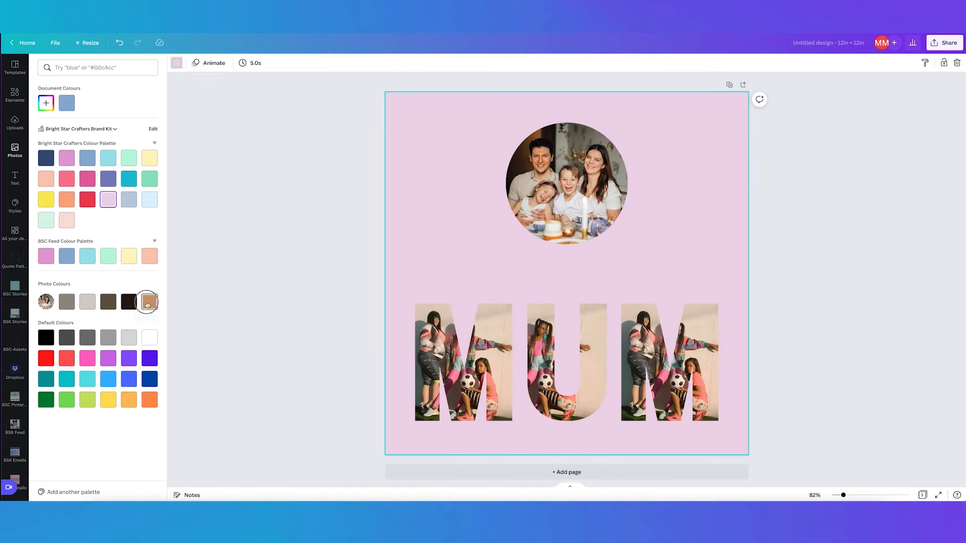
Try the colours picked from the family photo as page background, ending with the tan brown
{"action": "left_click", "coordinate": [150, 302]}
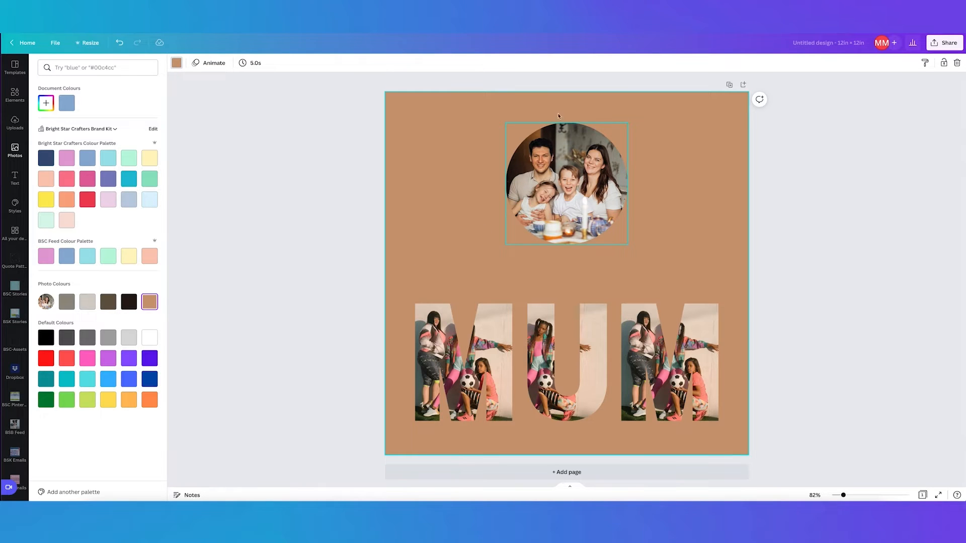
{"action": "left_click", "coordinate": [66, 302]}
{"action": "left_click", "coordinate": [107, 302]}
{"action": "left_click", "coordinate": [129, 302]}
{"action": "left_click", "coordinate": [153, 304]}
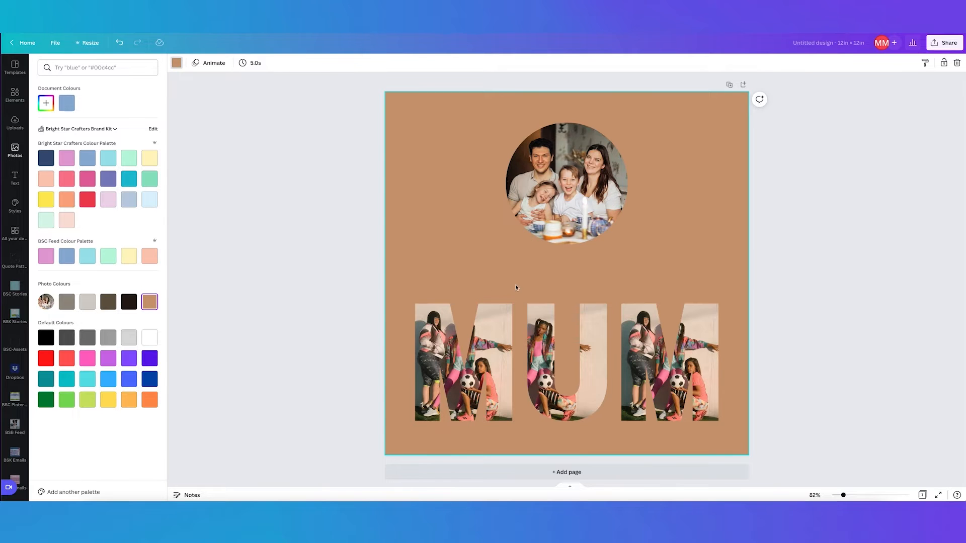
Delete the three letter frames and remove the brown page background colour
{"action": "left_click", "coordinate": [354, 270]}
{"action": "left_click_drag", "start_coordinate": [348, 309], "coordinate": [753, 412]}
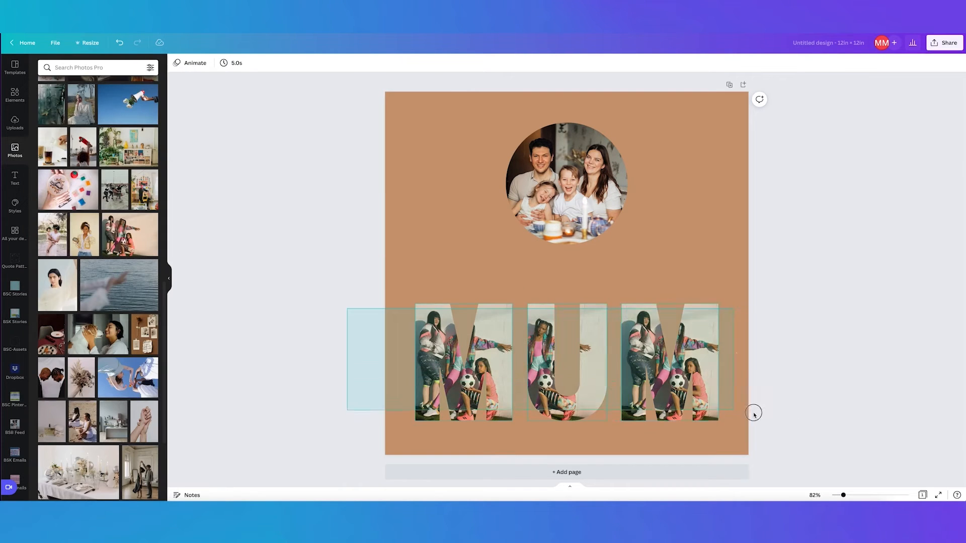
{"action": "key", "text": "Delete"}
{"action": "left_click", "coordinate": [418, 151]}
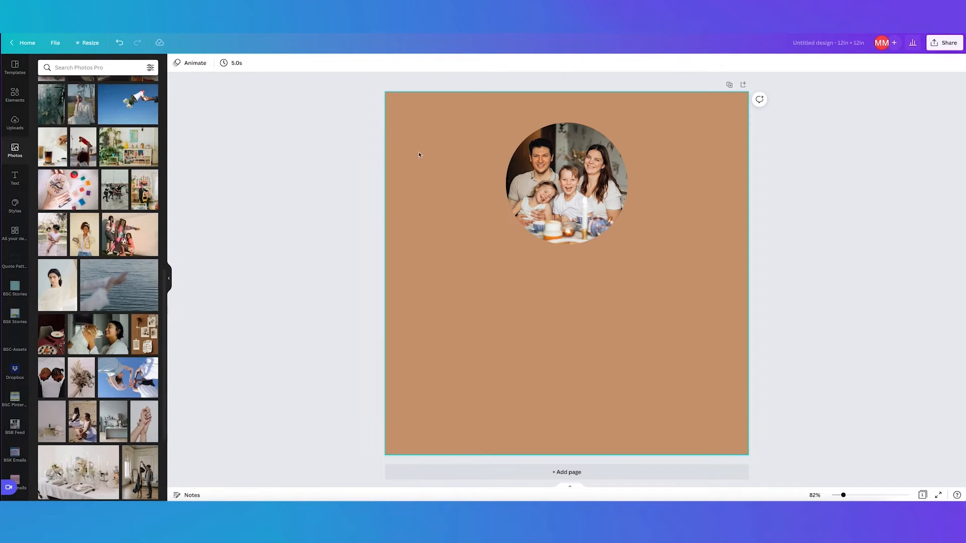
{"action": "left_click", "coordinate": [181, 65]}
{"action": "key", "text": "Delete"}
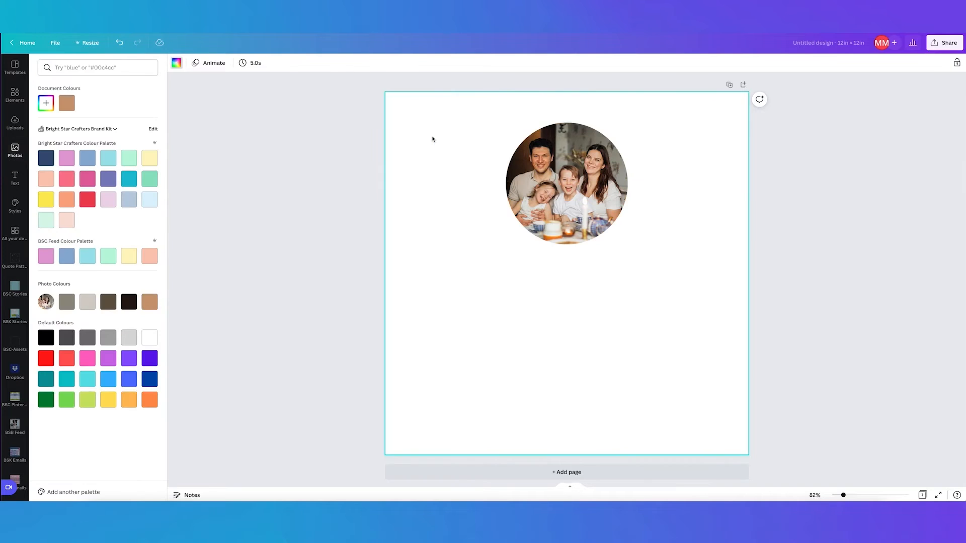
Search the photos for "wood background" and add the grey-white wooden plank image to the page
{"action": "left_click", "coordinate": [579, 164]}
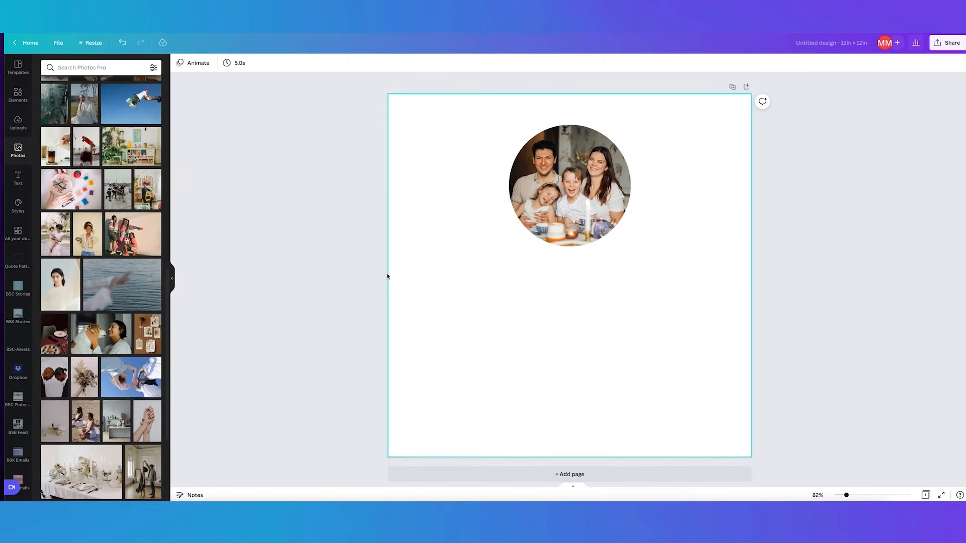
{"action": "left_click", "coordinate": [75, 67]}
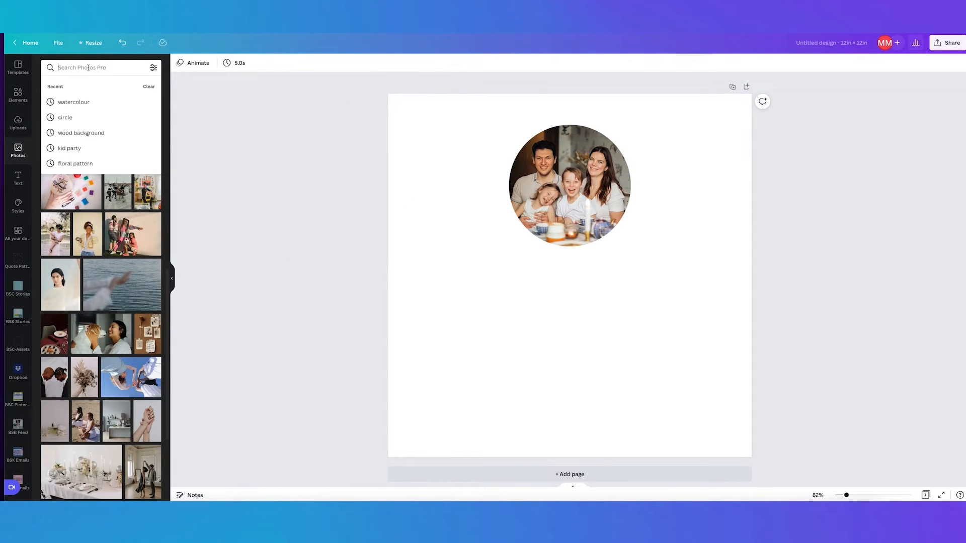
{"action": "left_click", "coordinate": [75, 101]}
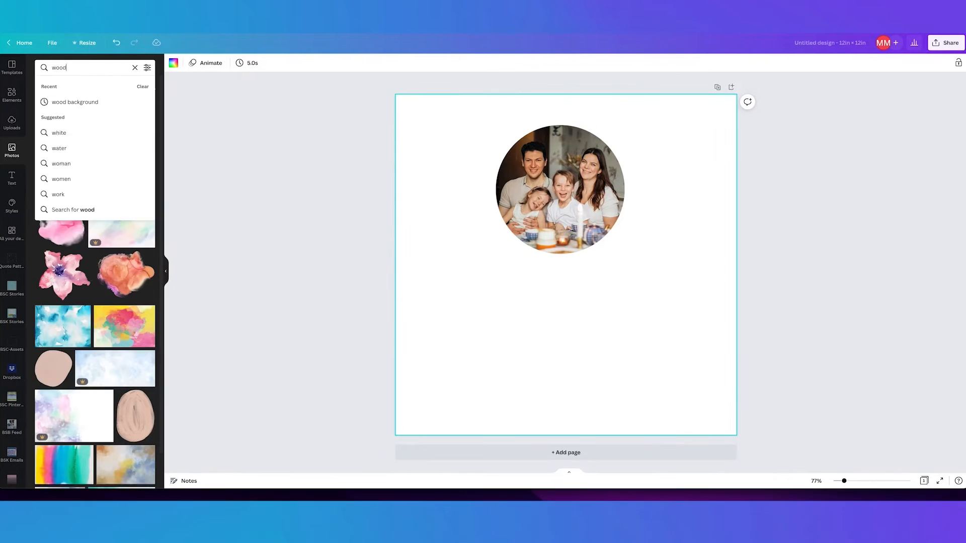
{"action": "type", "text": "backgro"}
{"action": "key", "text": "Return"}
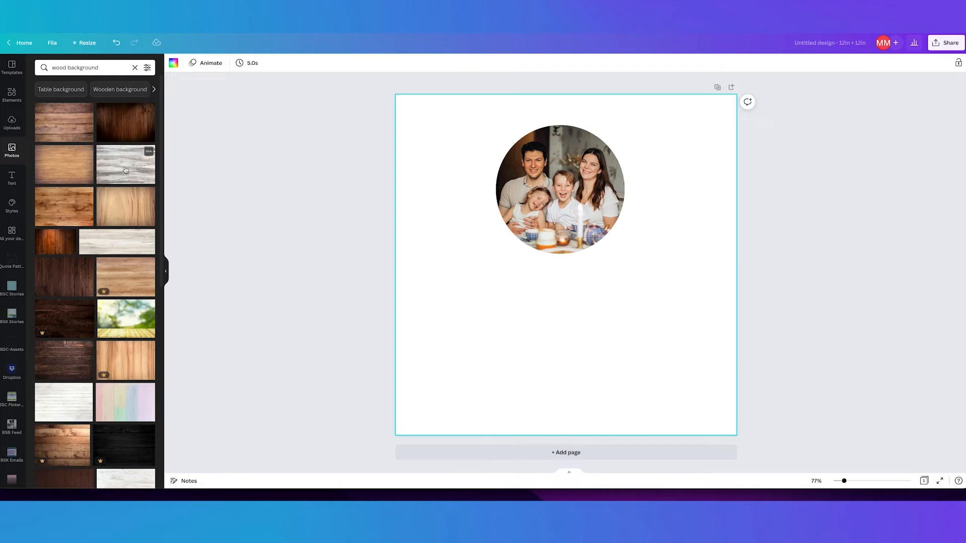
{"action": "left_click", "coordinate": [125, 170]}
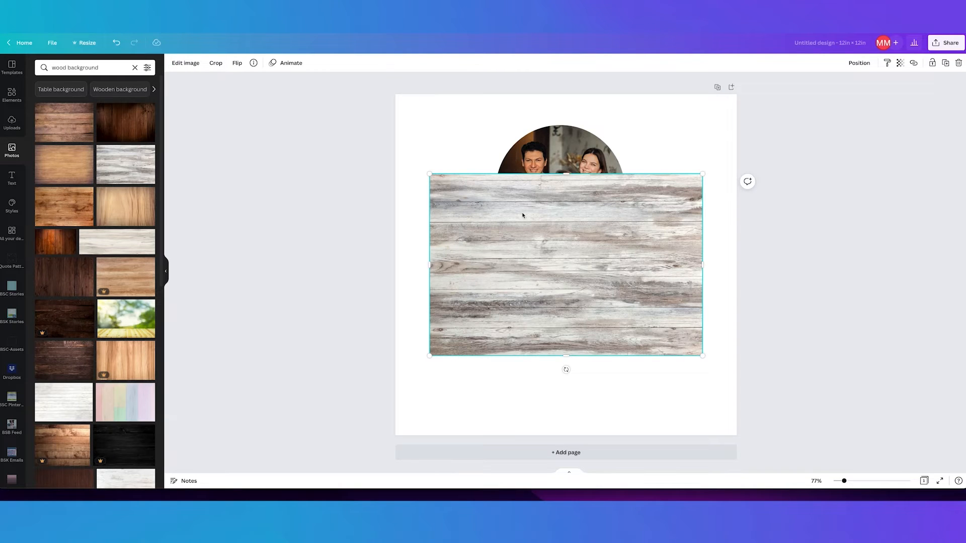
Fit the wood image smaller into the page's upper-left corner and send it behind the circular photo
{"action": "left_click_drag", "start_coordinate": [521, 216], "coordinate": [487, 137]}
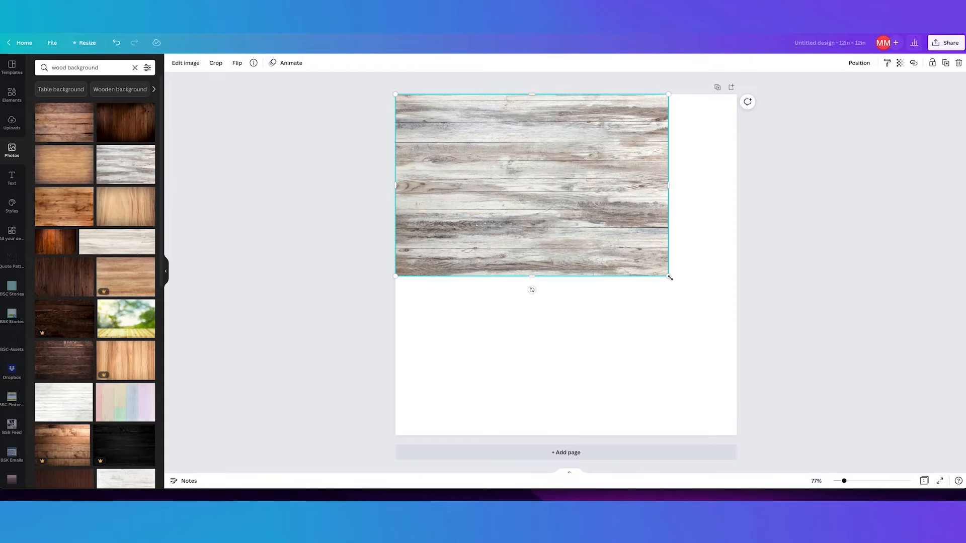
{"action": "left_click_drag", "start_coordinate": [669, 277], "coordinate": [585, 218]}
{"action": "left_click", "coordinate": [859, 63]}
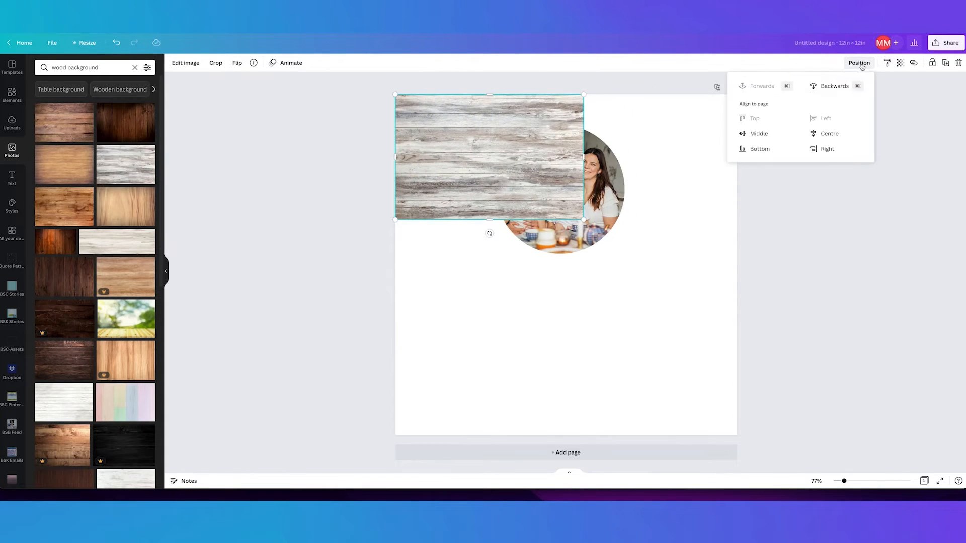
{"action": "left_click", "coordinate": [832, 89]}
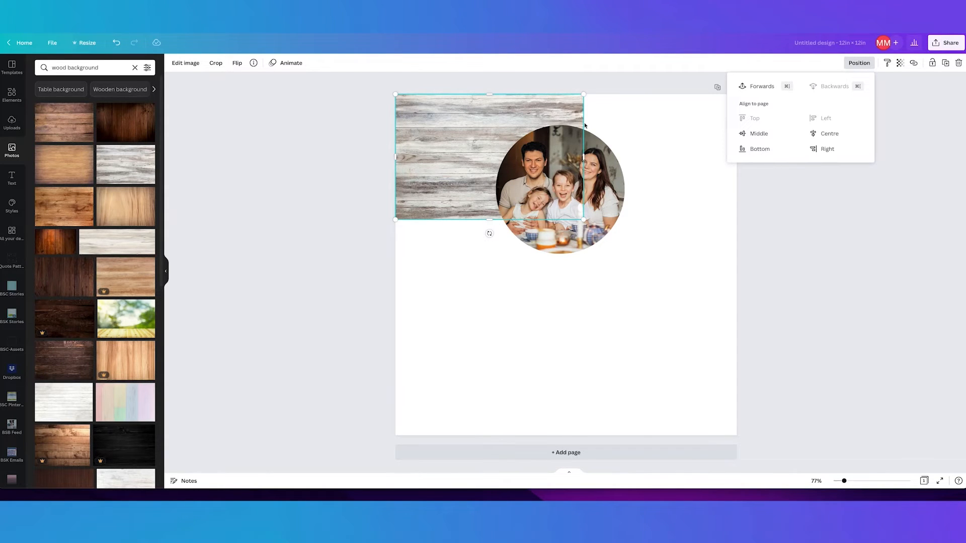
Reduce the wood image to half the page width and place a copy beside it in the upper-right corner
{"action": "left_click", "coordinate": [444, 127]}
{"action": "left_click_drag", "start_coordinate": [584, 221], "coordinate": [571, 200]}
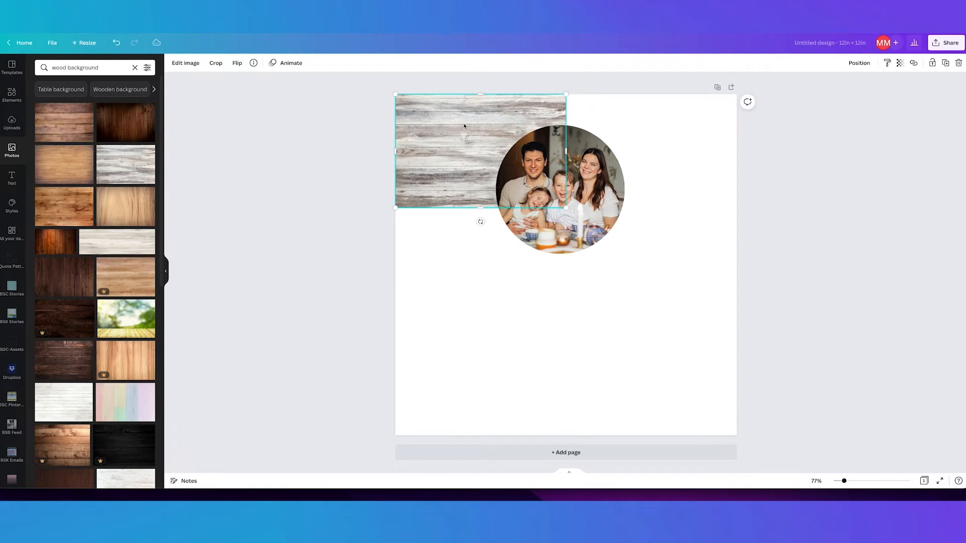
{"action": "left_click_drag", "start_coordinate": [452, 124], "coordinate": [622, 122]}
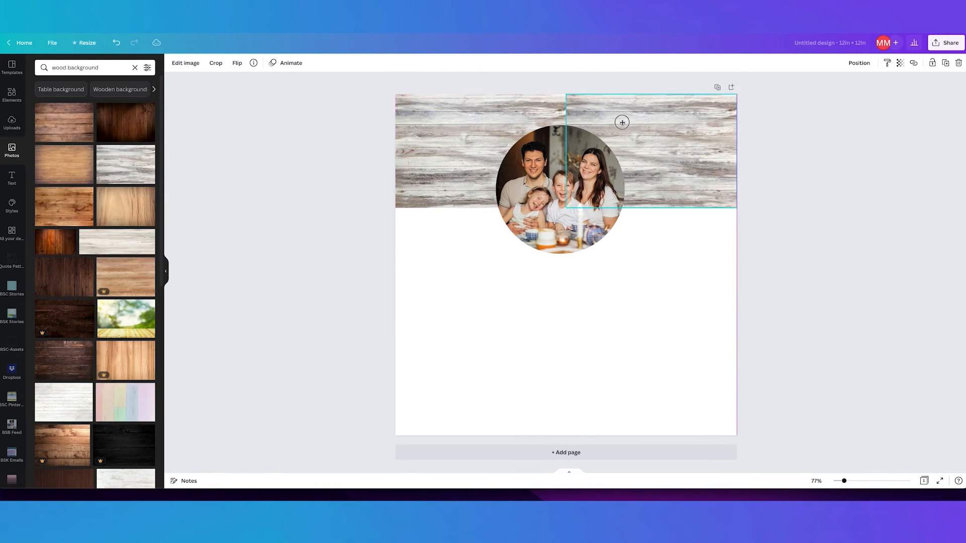
Move the circular family photo down onto the blank area below the two wood images
{"action": "left_click", "coordinate": [633, 230]}
{"action": "left_click", "coordinate": [559, 205]}
{"action": "left_click_drag", "start_coordinate": [558, 205], "coordinate": [497, 313]}
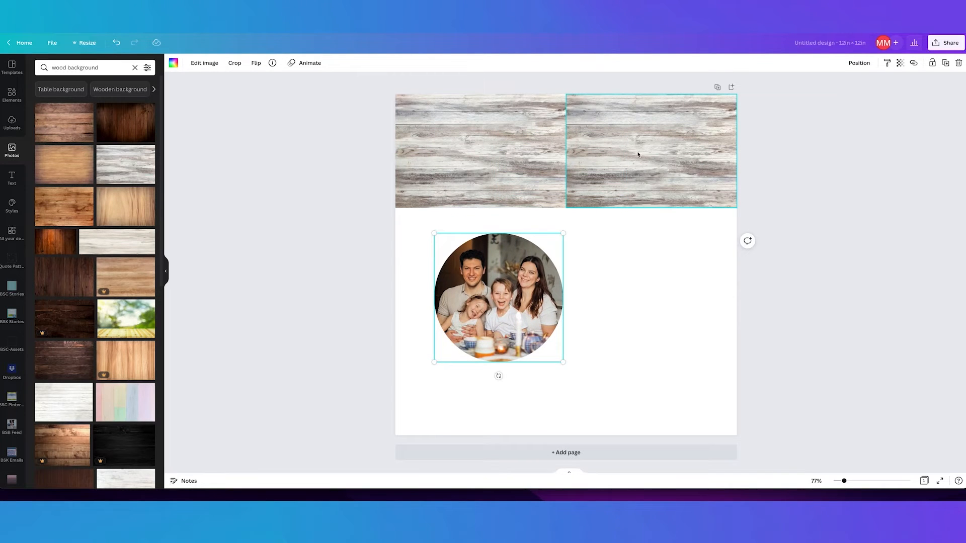
{"action": "left_click", "coordinate": [256, 64]}
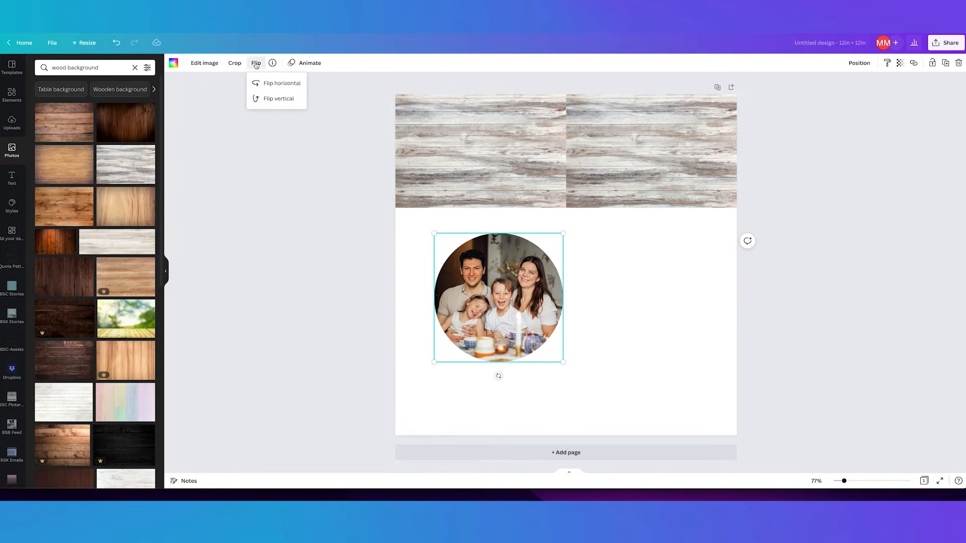
{"action": "left_click", "coordinate": [270, 83]}
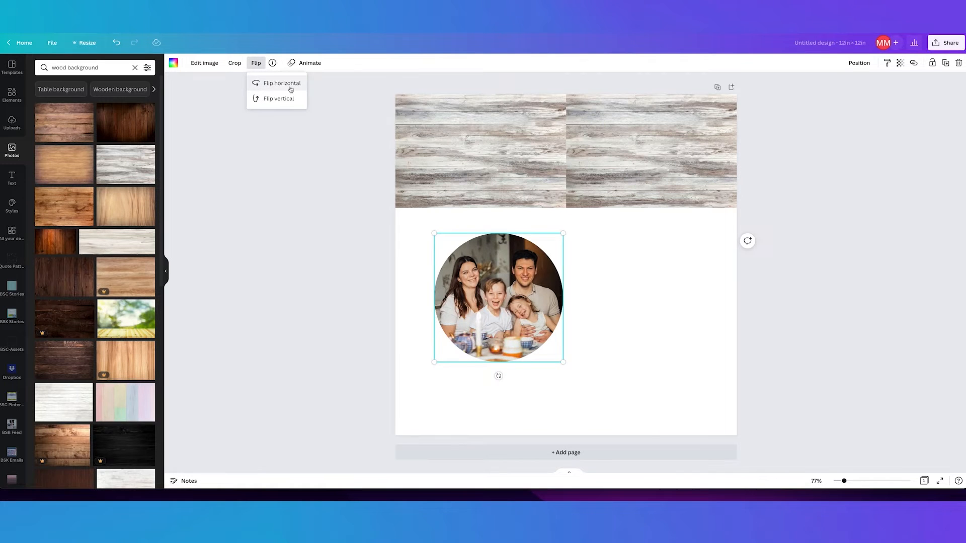
{"action": "key", "text": "BackSpace"}
{"action": "left_click", "coordinate": [621, 278]}
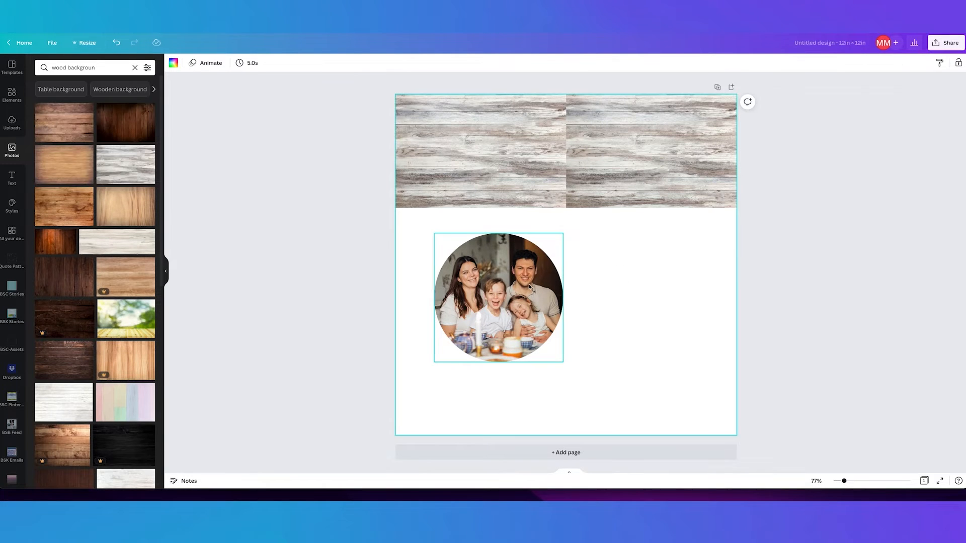
{"action": "key", "text": "ctrl+z"}
Flip the upper-right wood image horizontally so its grain mirrors the wood image beside it
{"action": "left_click", "coordinate": [625, 164]}
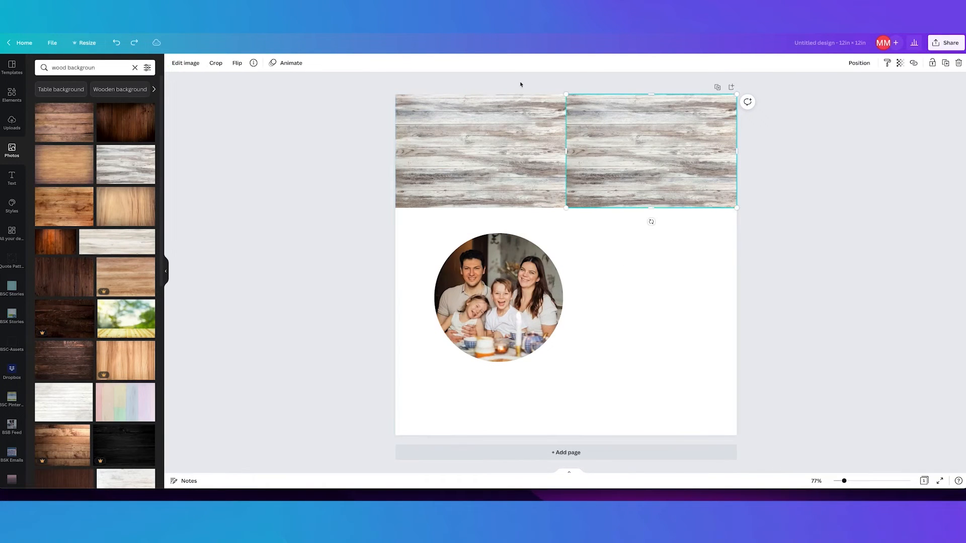
{"action": "left_click", "coordinate": [236, 64]}
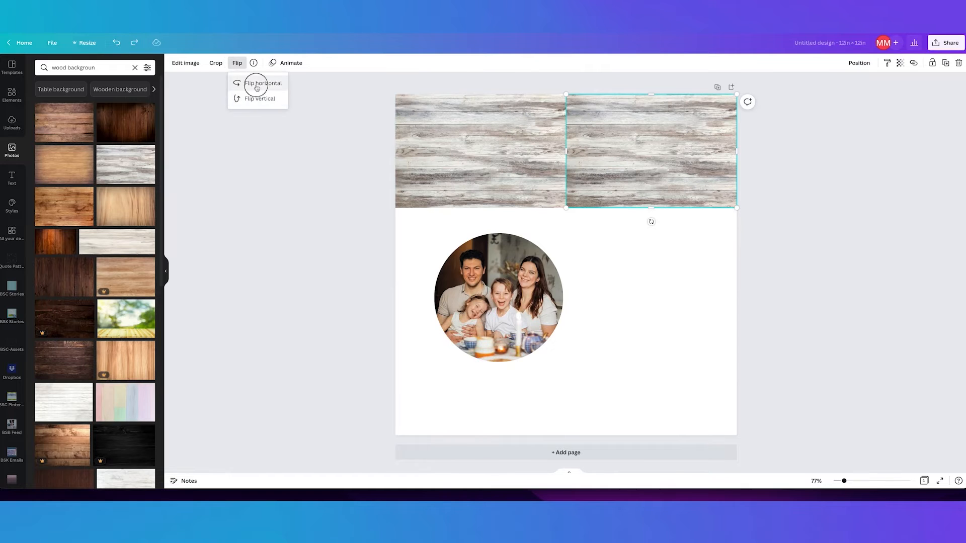
{"action": "left_click", "coordinate": [257, 85]}
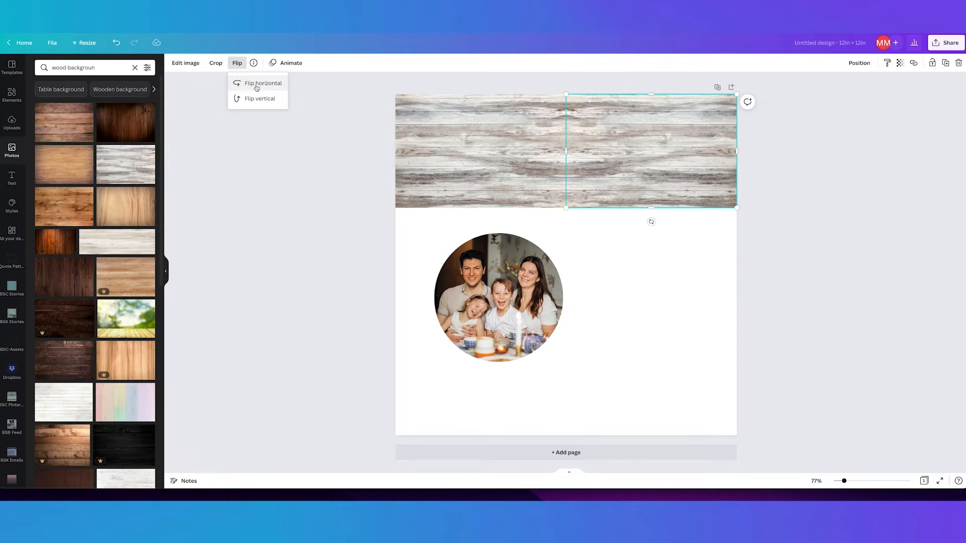
{"action": "left_click", "coordinate": [656, 249]}
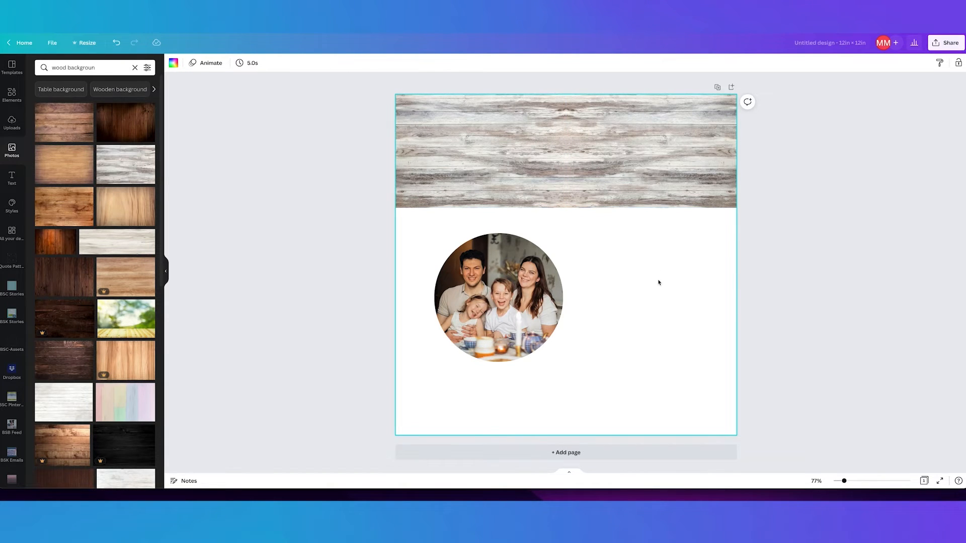
Copy the pair of wood images twice downward, aligned edge to edge, to cover the rest of the page
{"action": "left_click_drag", "start_coordinate": [662, 234], "coordinate": [482, 172]}
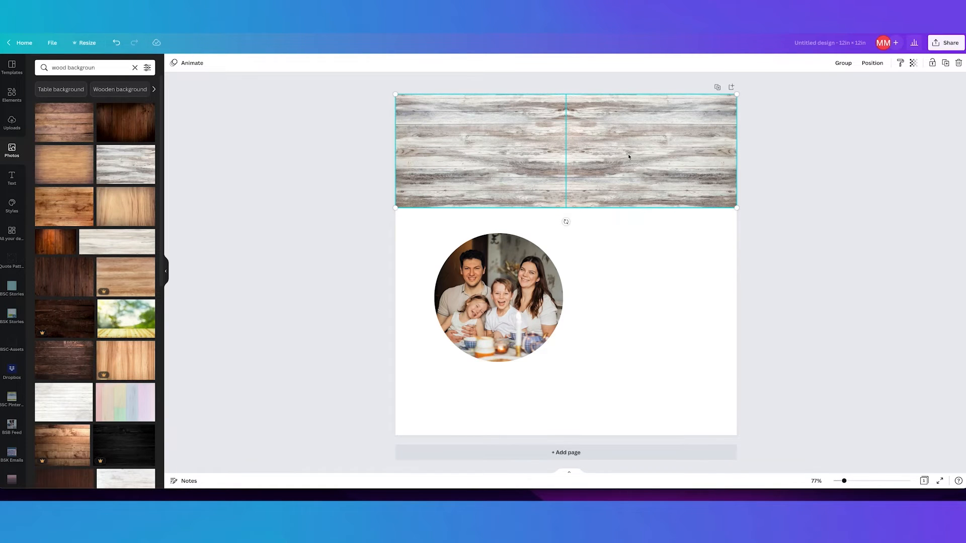
{"action": "left_click_drag", "start_coordinate": [628, 153], "coordinate": [640, 267], "text": "alt"}
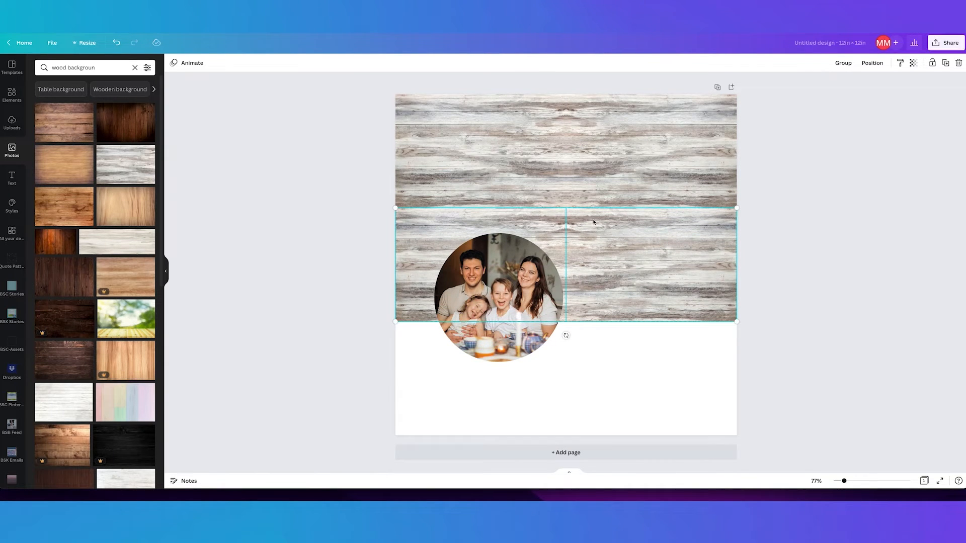
{"action": "left_click_drag", "start_coordinate": [611, 225], "coordinate": [655, 375], "text": "alt"}
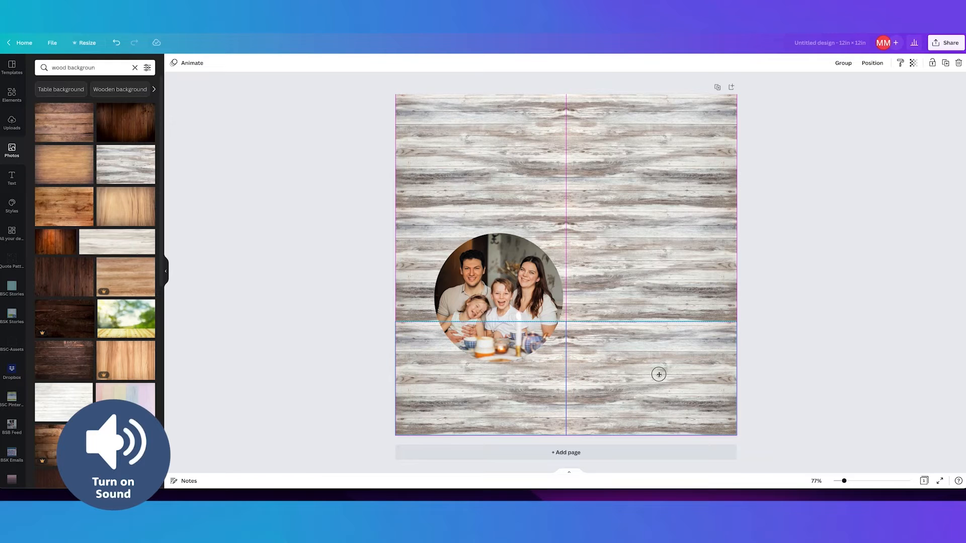
{"action": "left_click_drag", "start_coordinate": [659, 375], "coordinate": [659, 375]}
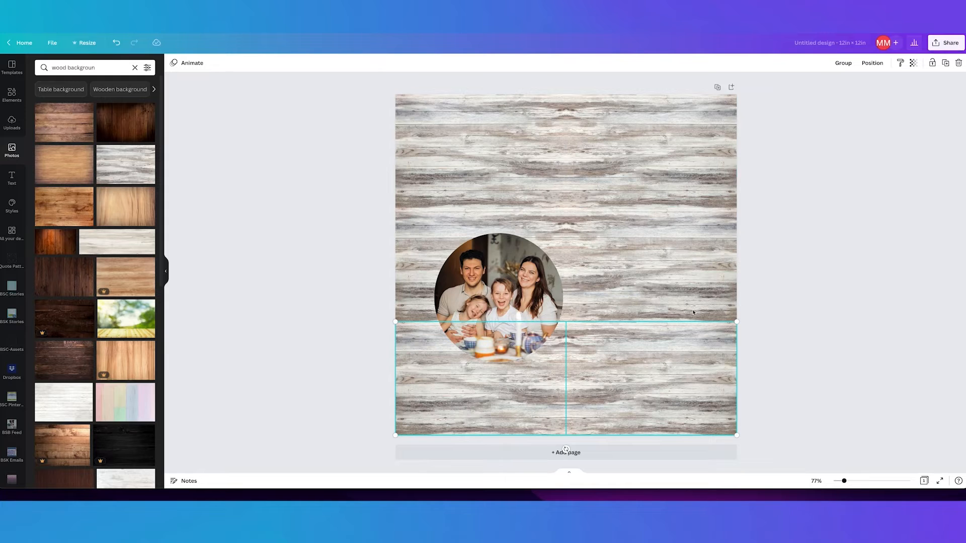
Enlarge all six wood tiles together, excluding the family photo, and centre them horizontally so they extend past the page edges
{"action": "left_click_drag", "start_coordinate": [768, 141], "coordinate": [667, 371]}
{"action": "left_click_drag", "start_coordinate": [361, 105], "coordinate": [564, 397]}
{"action": "left_click", "coordinate": [508, 280], "text": "shift"}
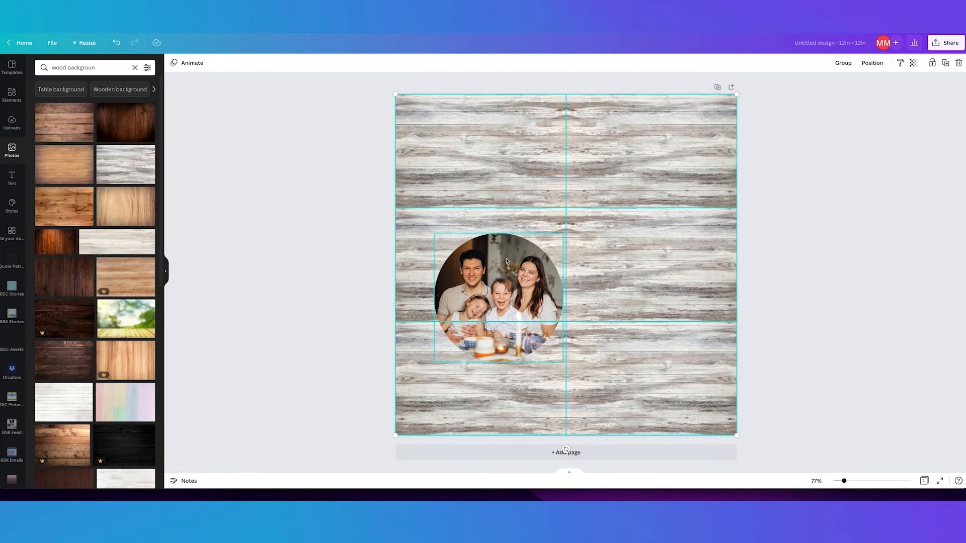
{"action": "left_click_drag", "start_coordinate": [736, 435], "coordinate": [764, 462]}
{"action": "mouse_move", "coordinate": [725, 367]}
{"action": "left_mouse_down"}
{"action": "mouse_move", "coordinate": [701, 363]}
{"action": "mouse_move", "coordinate": [712, 367]}
{"action": "left_mouse_up"}
Move the circular family photo into the page's upper-left corner and shrink it to under a third of the page width
{"action": "left_click", "coordinate": [524, 309]}
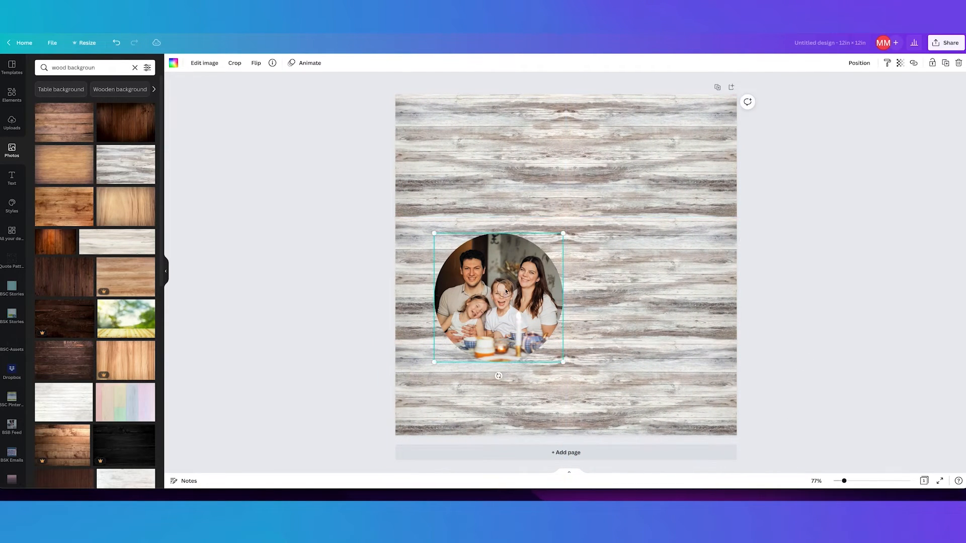
{"action": "left_click_drag", "start_coordinate": [524, 309], "coordinate": [522, 214]}
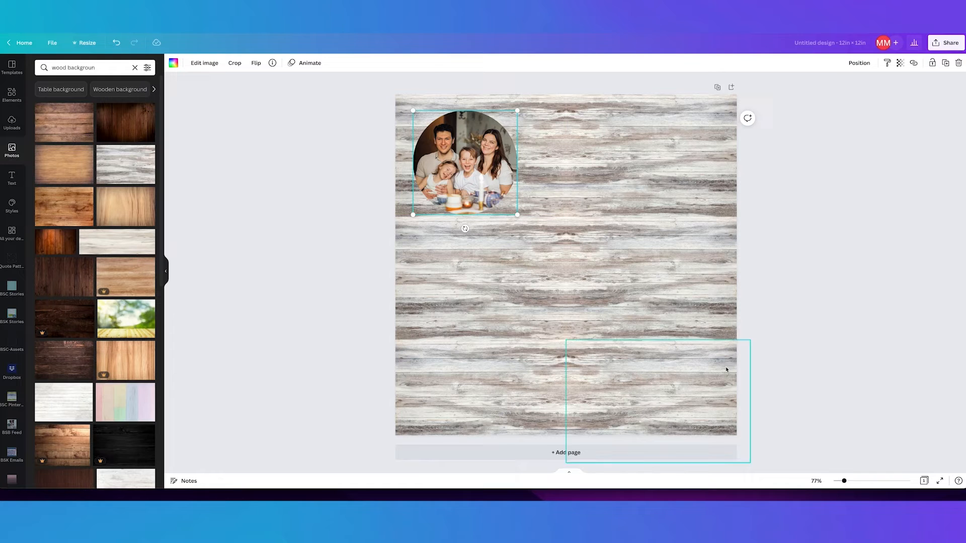
{"action": "mouse_move", "coordinate": [517, 216]}
{"action": "left_mouse_down"}
{"action": "mouse_move", "coordinate": [505, 203]}
{"action": "mouse_move", "coordinate": [511, 208]}
{"action": "left_mouse_up"}
{"action": "left_click_drag", "start_coordinate": [469, 164], "coordinate": [700, 165]}
{"action": "key", "text": "ctrl+z"}
{"action": "key", "text": "ctrl+z"}
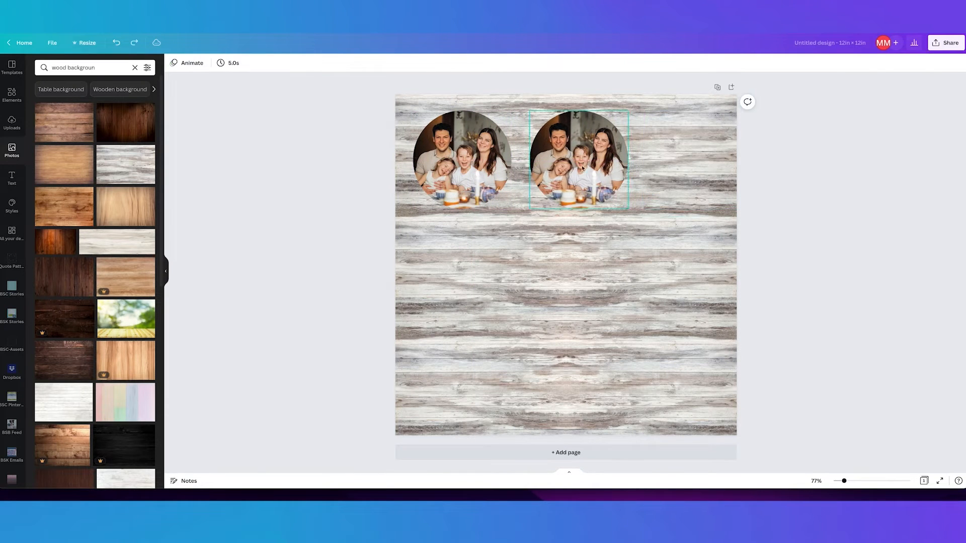
Resize the circular family photo to 3.5 x 3.5 in and move it closer to the page's upper-left corner
{"action": "left_click", "coordinate": [486, 172]}
{"action": "left_click_drag", "start_coordinate": [511, 210], "coordinate": [513, 208]}
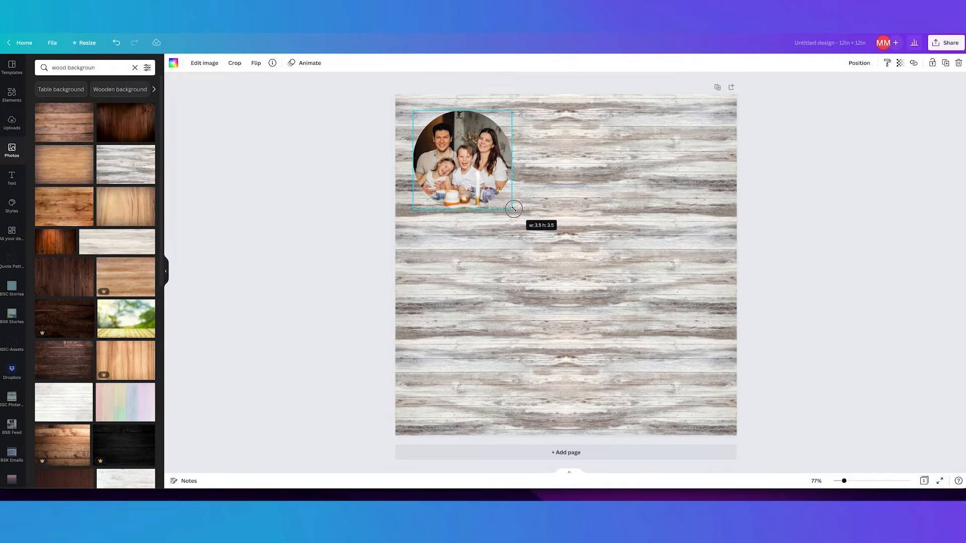
{"action": "left_click_drag", "start_coordinate": [513, 208], "coordinate": [513, 205]}
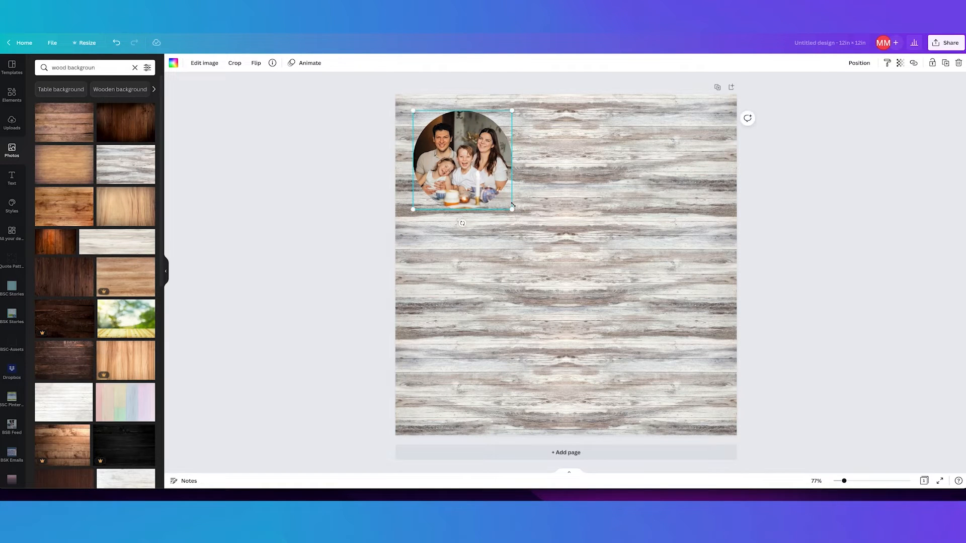
{"action": "left_click_drag", "start_coordinate": [477, 163], "coordinate": [468, 157]}
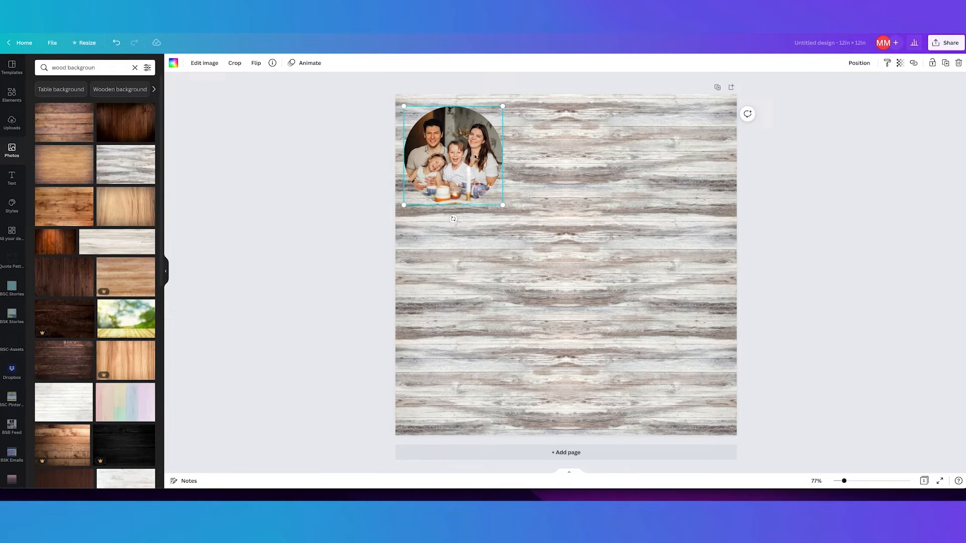
Copy the circular photo twice along the upper row, space the three photos evenly horizontally, and centre the row on the page
{"action": "left_click_drag", "start_coordinate": [474, 156], "coordinate": [690, 160]}
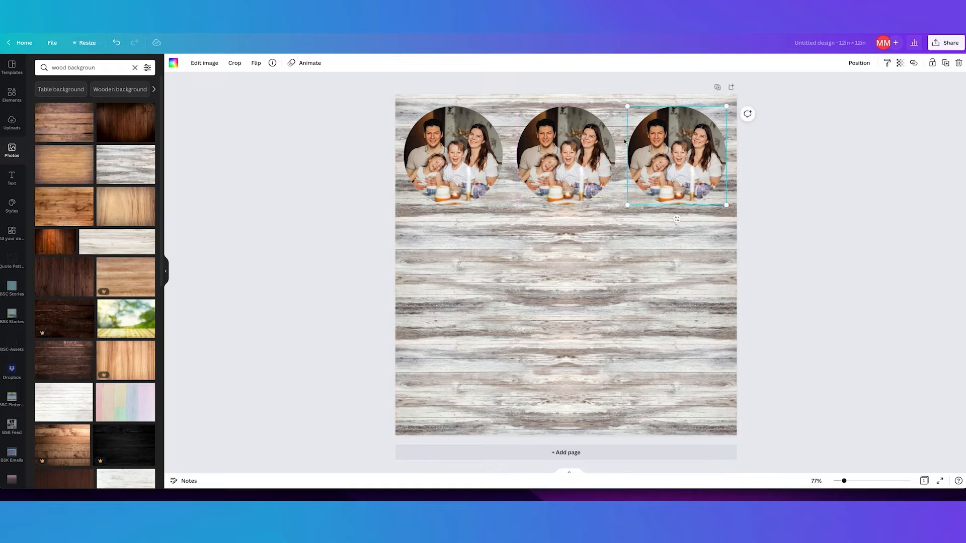
{"action": "left_click", "coordinate": [567, 142], "text": "shift"}
{"action": "left_click", "coordinate": [477, 143], "text": "shift"}
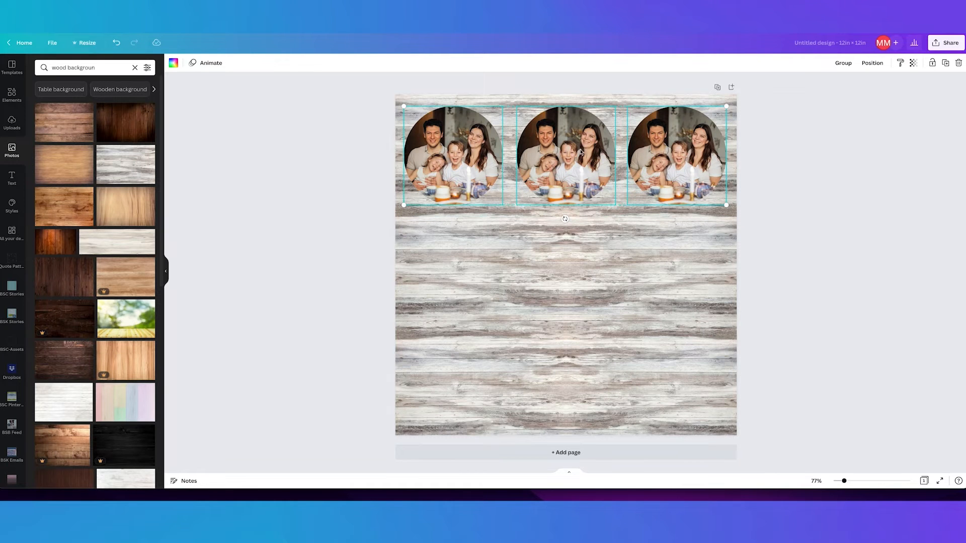
{"action": "left_click", "coordinate": [872, 63]}
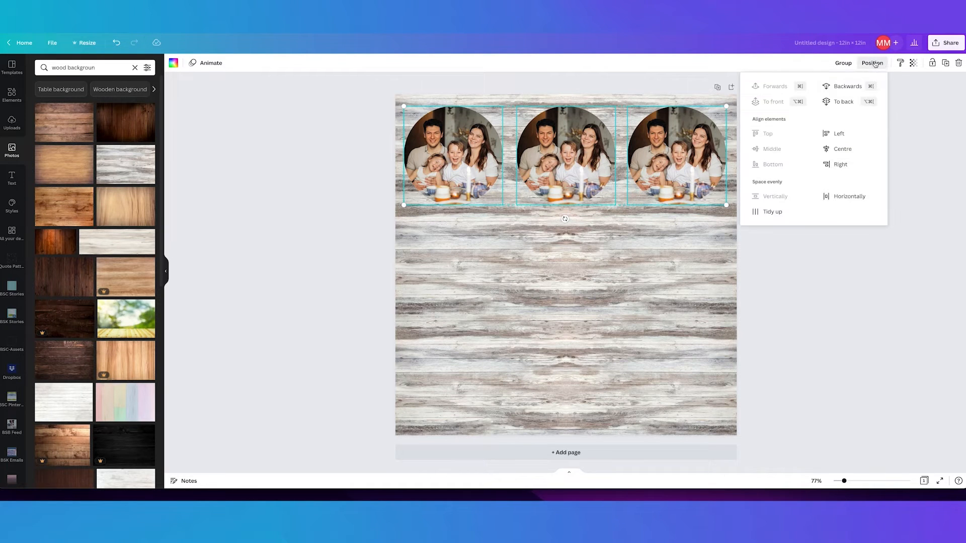
{"action": "left_click", "coordinate": [848, 198]}
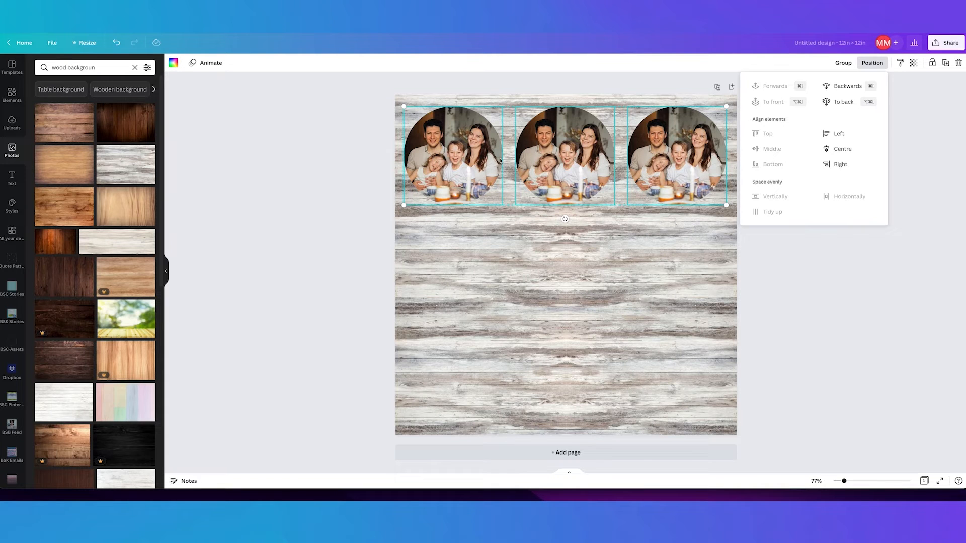
{"action": "left_click_drag", "start_coordinate": [687, 177], "coordinate": [690, 176]}
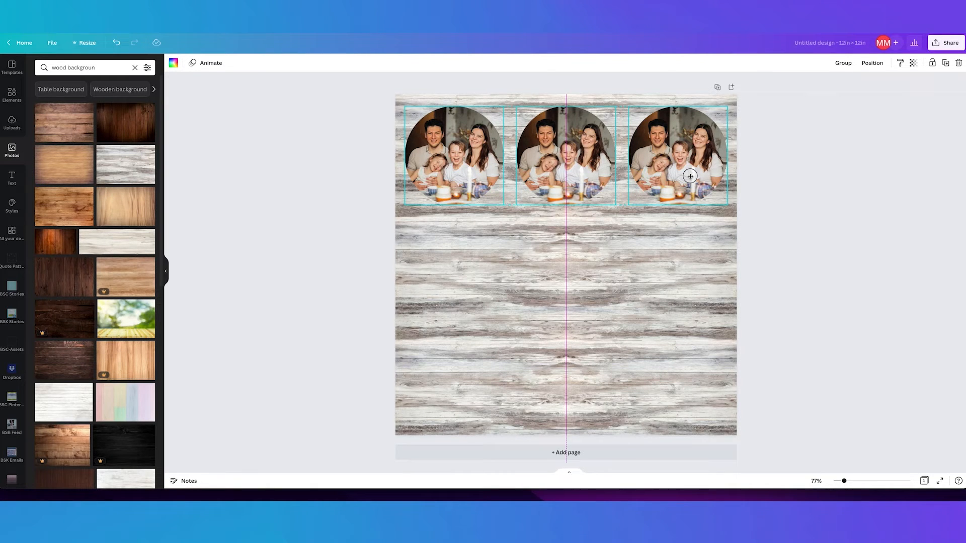
{"action": "left_click_drag", "start_coordinate": [690, 176], "coordinate": [690, 176]}
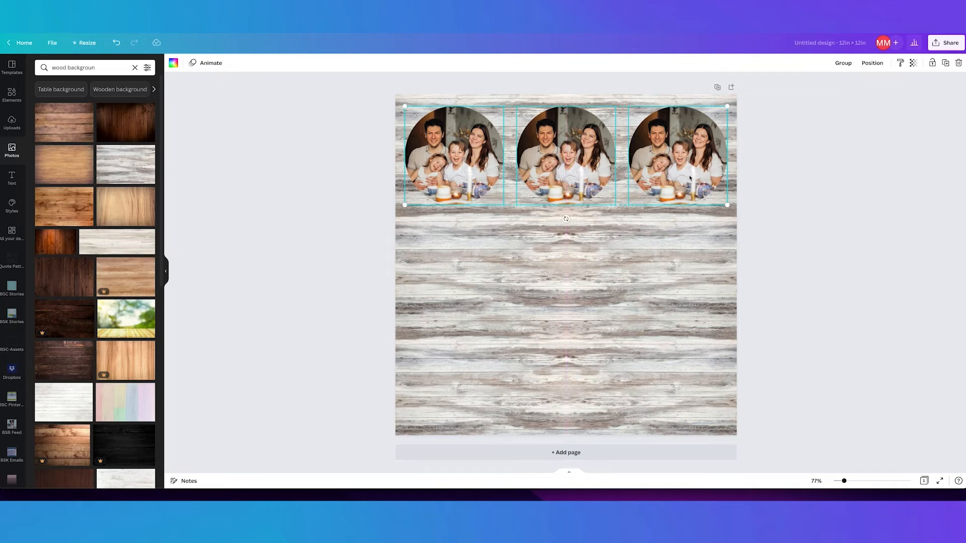
Undo the centring, spacing and copying of the circular photos, back to the single photo in the upper-left corner
{"action": "key", "text": "ctrl+z"}
{"action": "key", "text": "ctrl+z"}
{"action": "key", "text": "ctrl+z"}
{"action": "key", "text": "ctrl+z"}
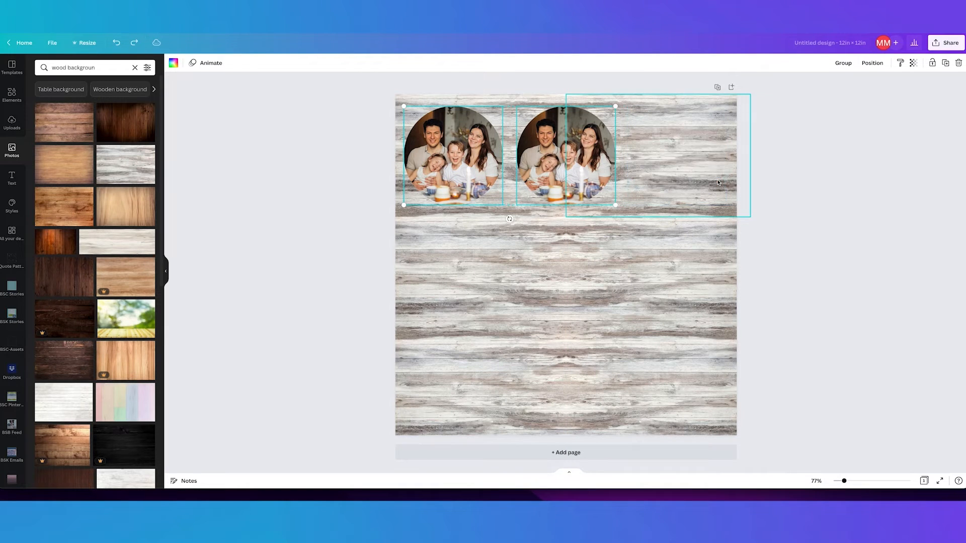
{"action": "left_click", "coordinate": [338, 151]}
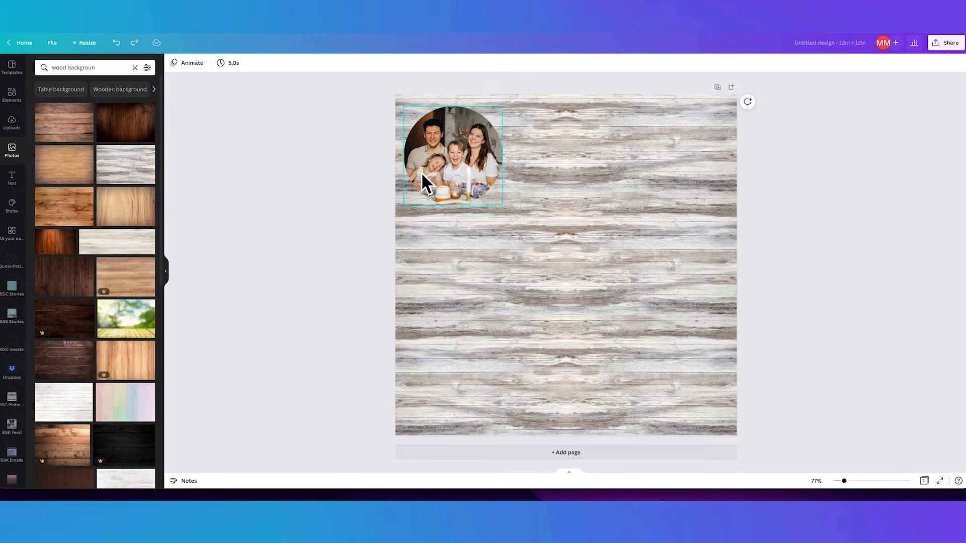
Search the photos for "circle" and look through the results for a plain circle
{"action": "left_click", "coordinate": [108, 69]}
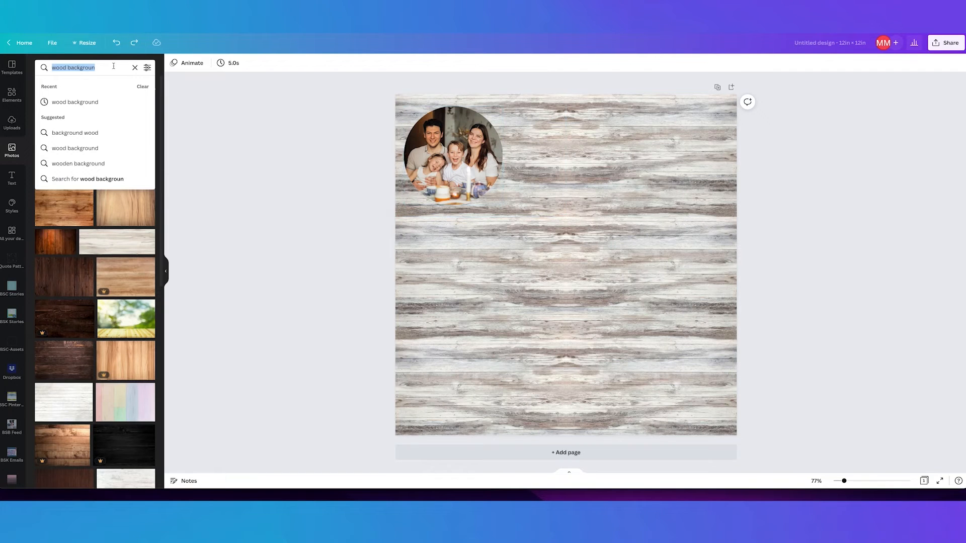
{"action": "type", "text": "circle"}
{"action": "key", "text": "Return"}
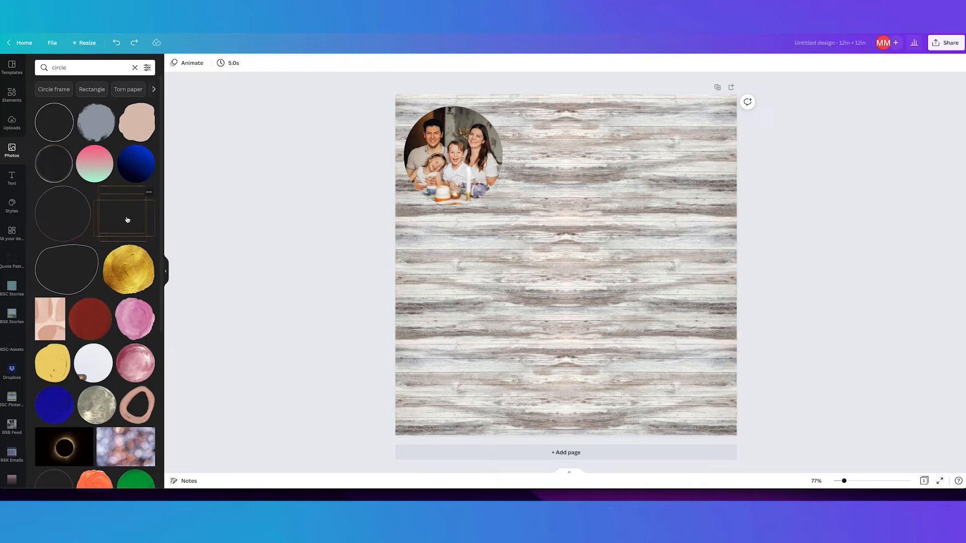
{"action": "scroll", "coordinate": [93, 161], "scroll_direction": "down", "scroll_amount": 3}
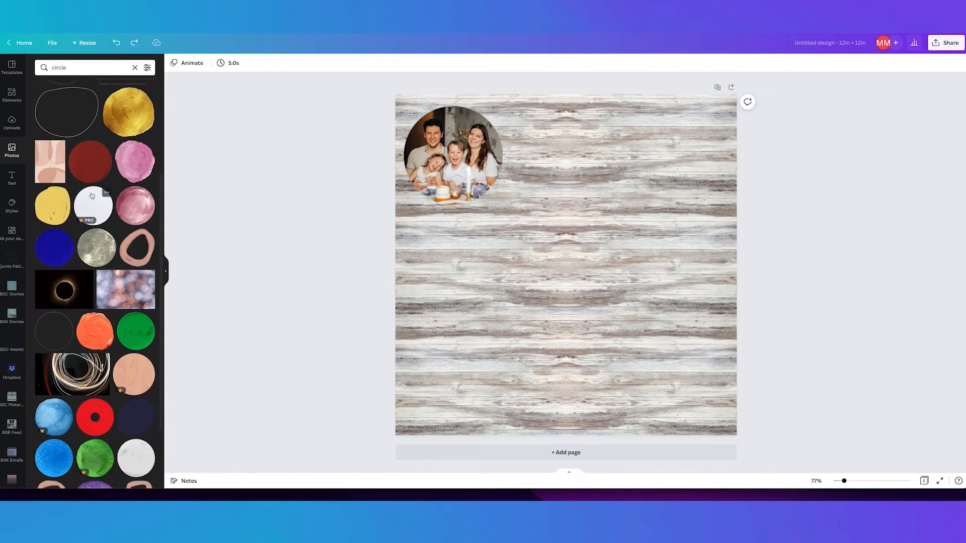
{"action": "scroll", "coordinate": [93, 170], "scroll_direction": "up", "scroll_amount": 2}
{"action": "scroll", "coordinate": [93, 171], "scroll_direction": "down", "scroll_amount": 4}
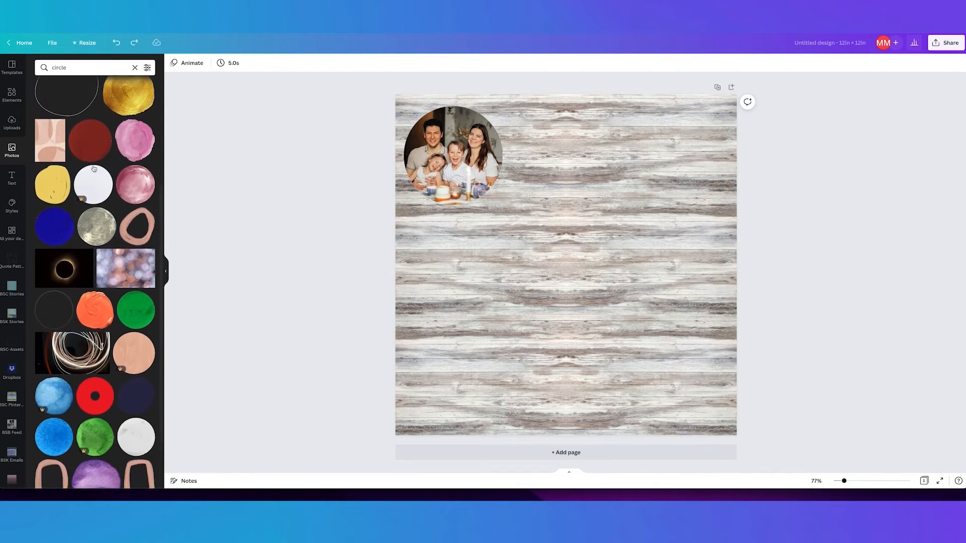
{"action": "scroll", "coordinate": [95, 178], "scroll_direction": "up", "scroll_amount": 1}
{"action": "scroll", "coordinate": [94, 177], "scroll_direction": "up", "scroll_amount": 4}
Search the elements for "circle" and add the solid white circle to the page
{"action": "left_click", "coordinate": [12, 95]}
{"action": "left_click_drag", "start_coordinate": [85, 70], "coordinate": [19, 65]}
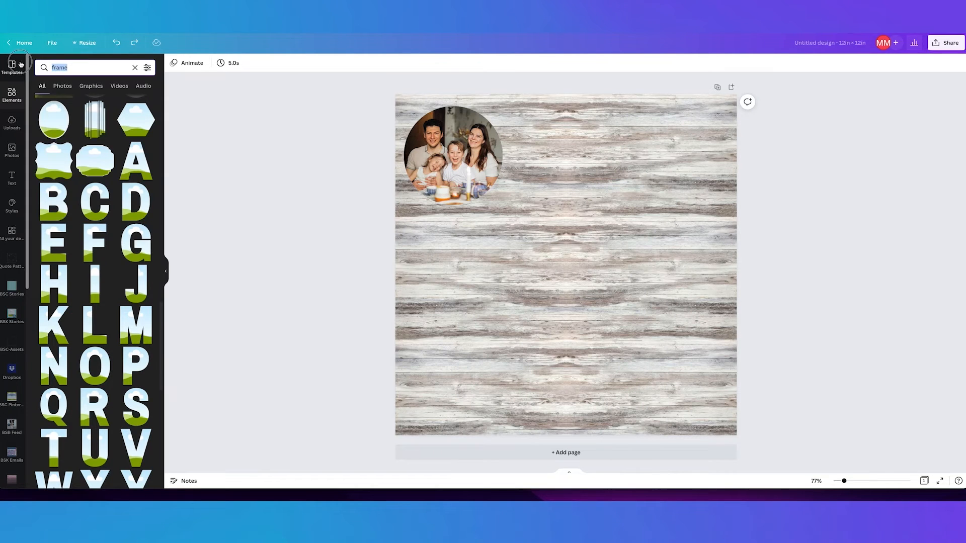
{"action": "type", "text": "circle"}
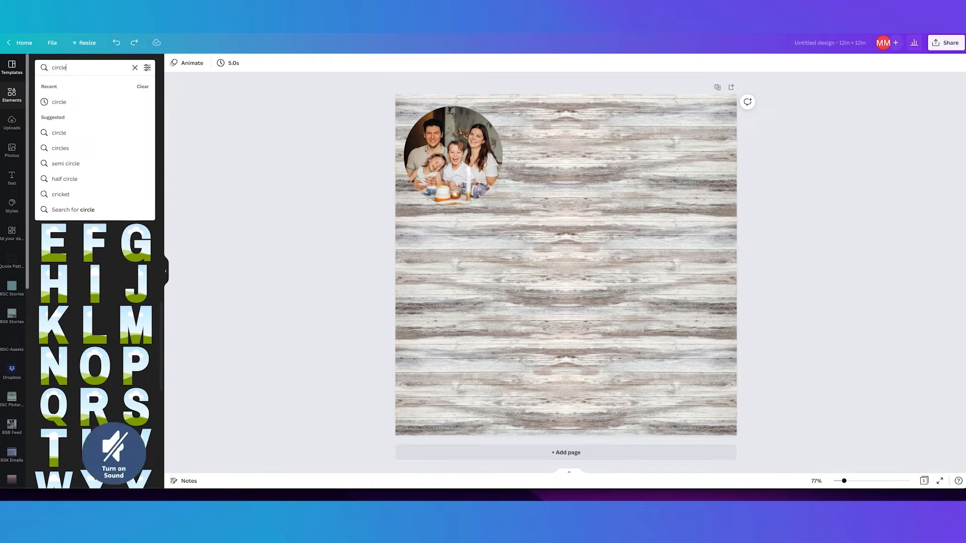
{"action": "key", "text": "Return"}
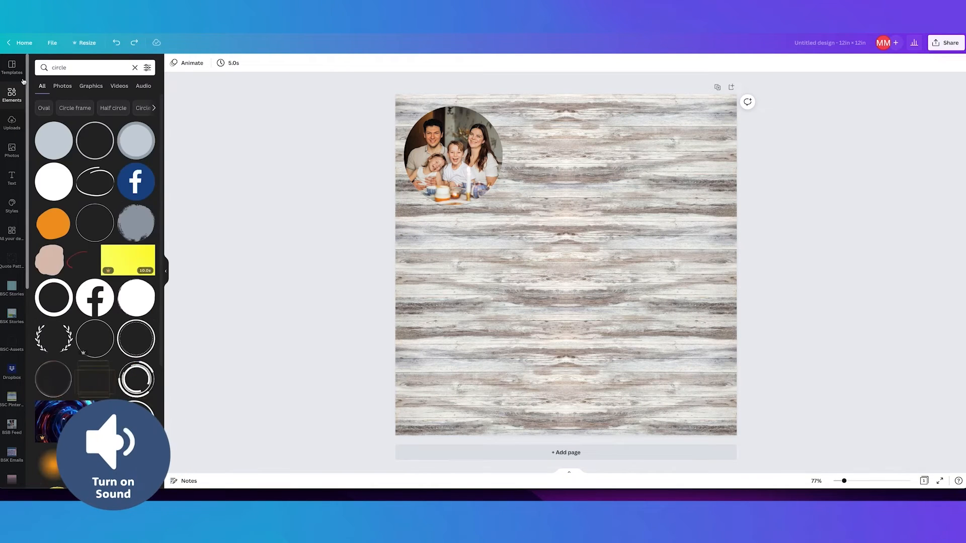
{"action": "left_click", "coordinate": [57, 182]}
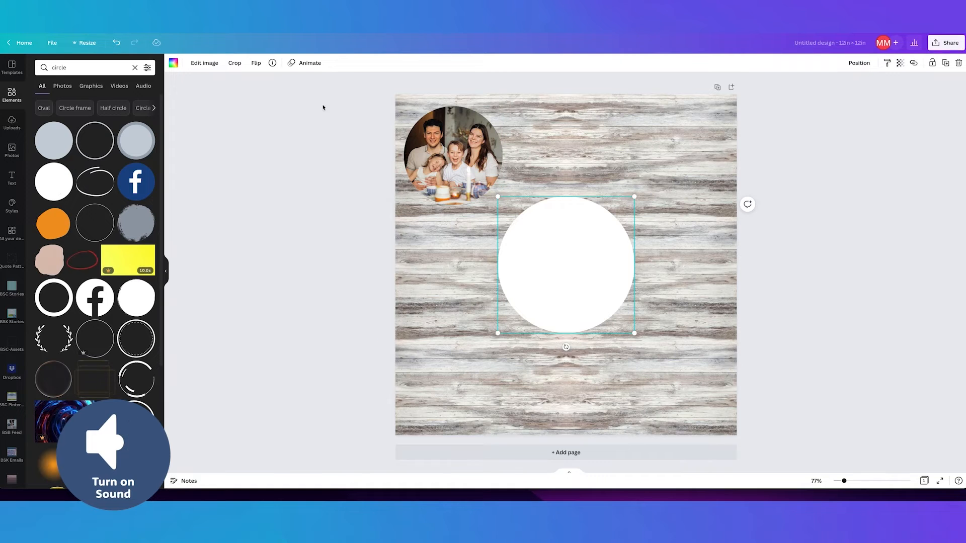
Try the tan photo colour on the circle, then set it back to white
{"action": "left_click", "coordinate": [173, 62]}
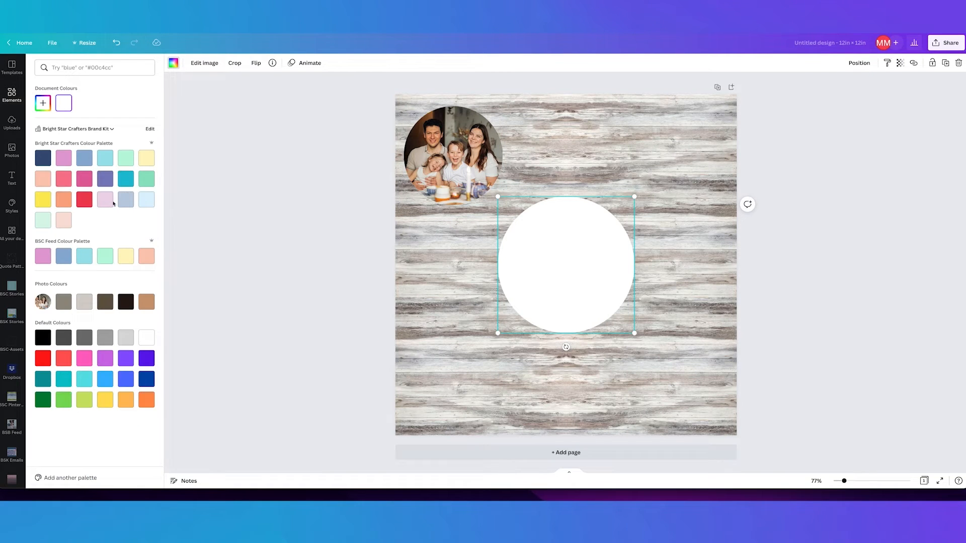
{"action": "left_click", "coordinate": [126, 303]}
{"action": "left_click", "coordinate": [147, 302]}
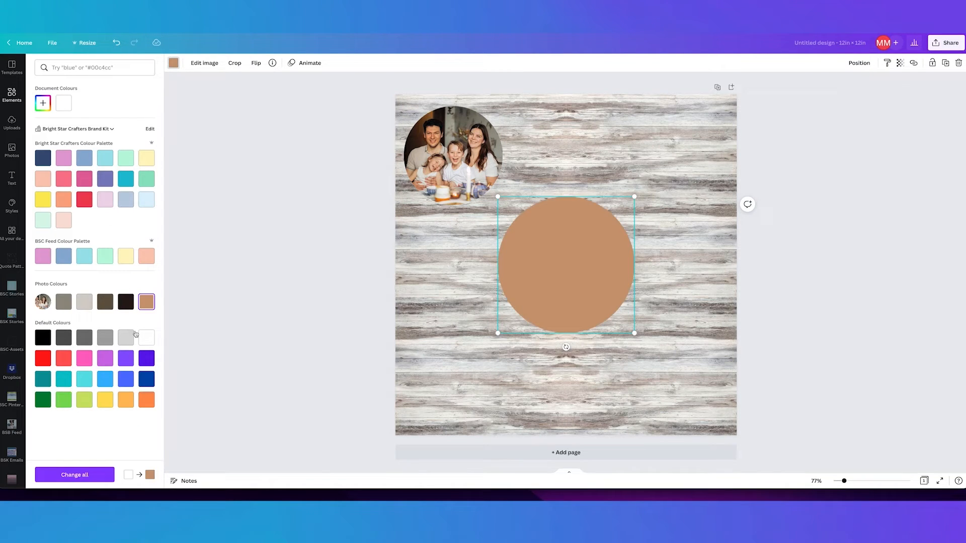
{"action": "left_click", "coordinate": [144, 337]}
Place the white circle behind the circular family photo and shrink it to leave a thin border around the photo
{"action": "left_click_drag", "start_coordinate": [544, 252], "coordinate": [463, 169]}
{"action": "left_click", "coordinate": [858, 63]}
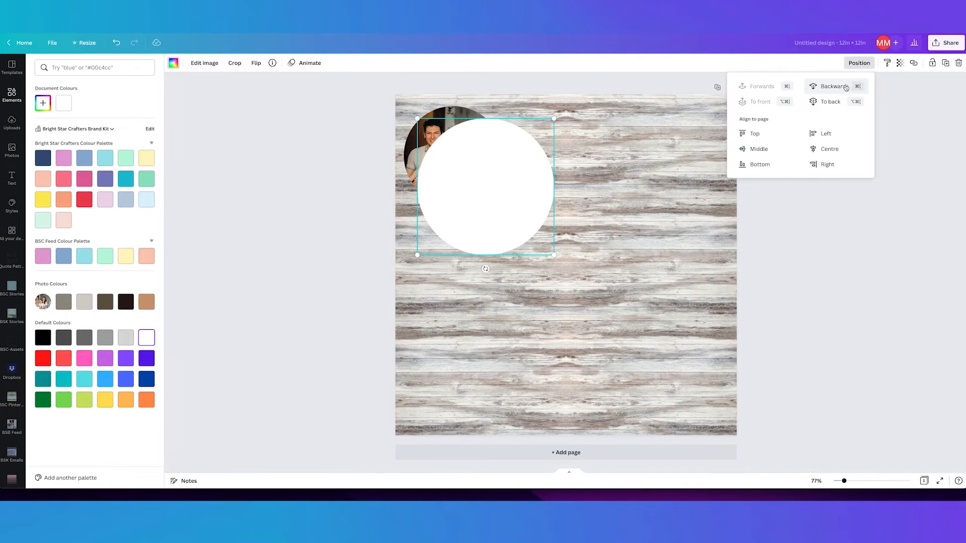
{"action": "left_click", "coordinate": [846, 87]}
{"action": "left_click_drag", "start_coordinate": [525, 229], "coordinate": [500, 207]}
{"action": "left_click_drag", "start_coordinate": [534, 236], "coordinate": [521, 198]}
{"action": "left_click_drag", "start_coordinate": [396, 100], "coordinate": [402, 106]}
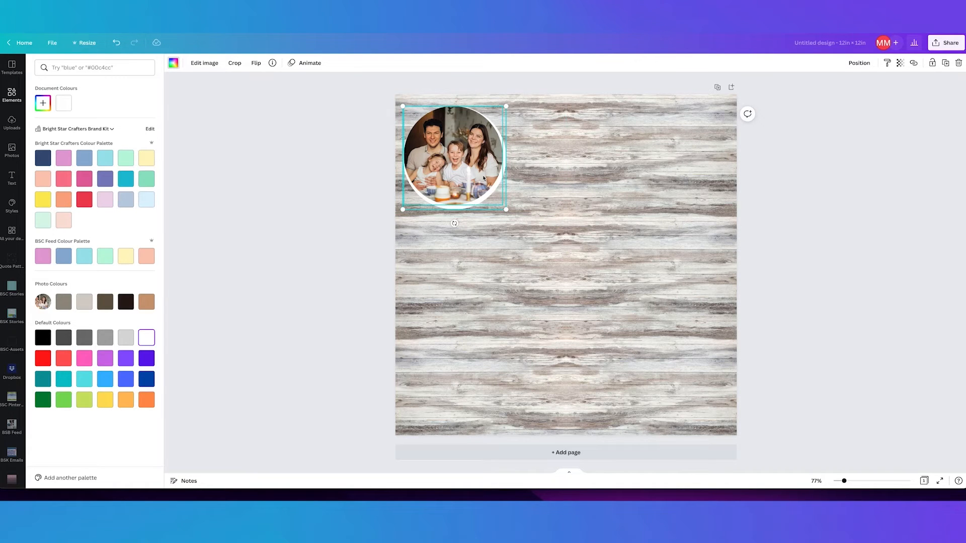
Select only the photo and the white circle and align them to each other's middle and centre
{"action": "left_click_drag", "start_coordinate": [373, 127], "coordinate": [624, 139]}
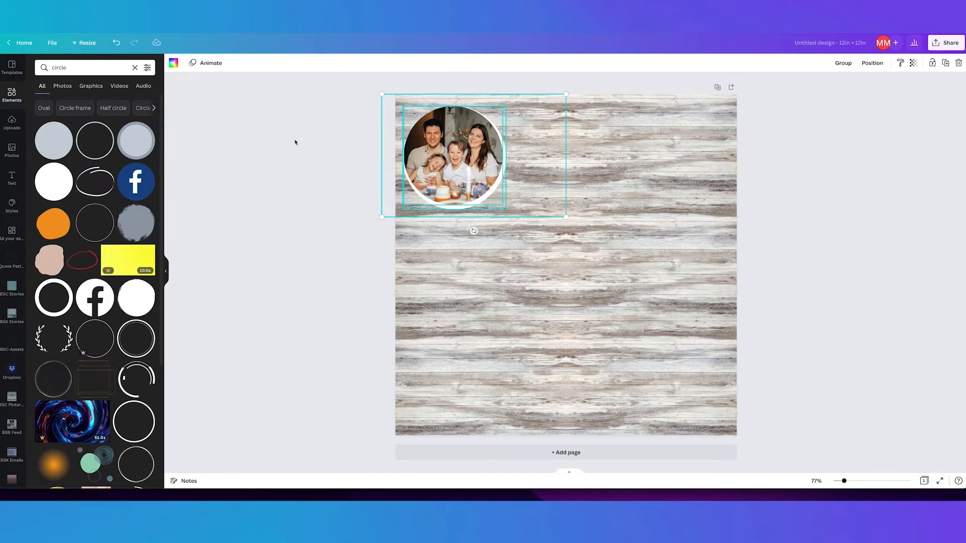
{"action": "left_click", "coordinate": [543, 121], "text": "shift"}
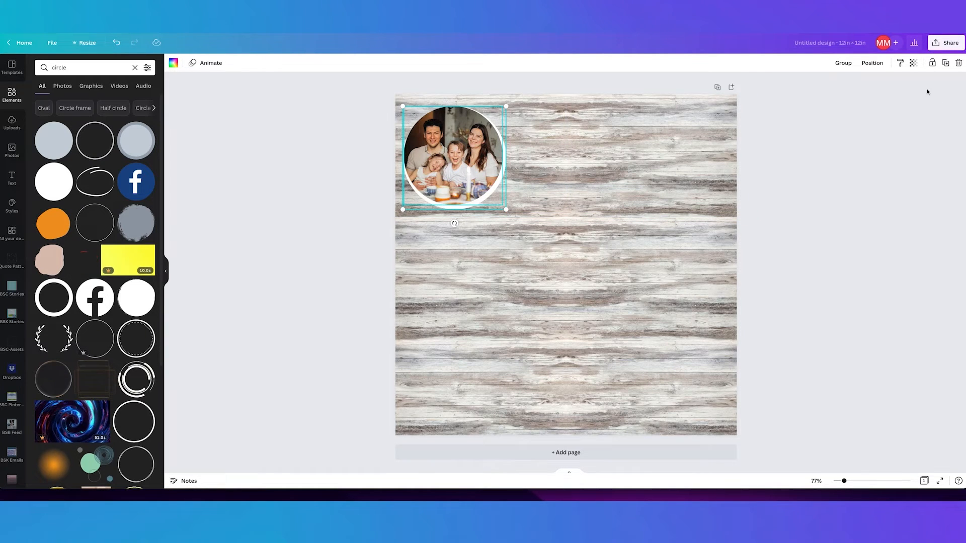
{"action": "left_click", "coordinate": [873, 64]}
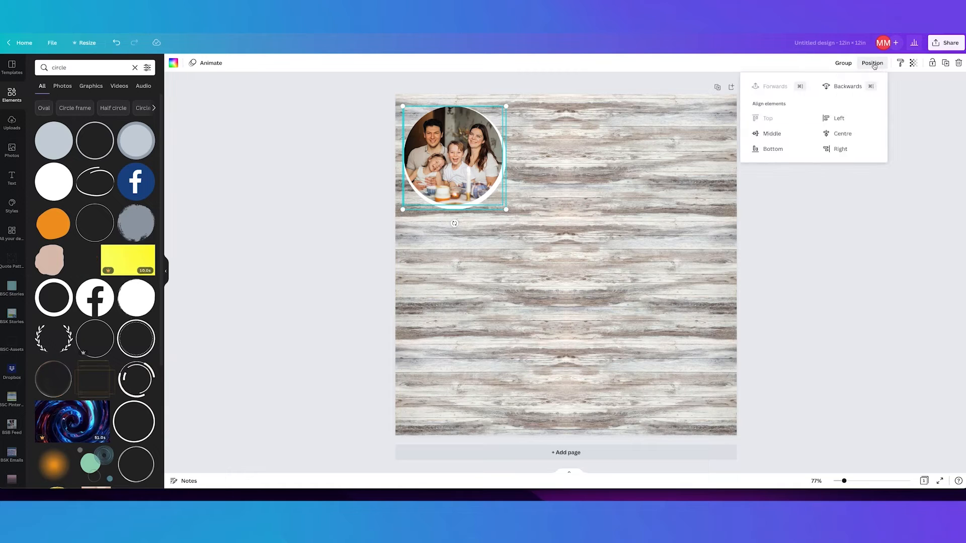
{"action": "left_click", "coordinate": [772, 134]}
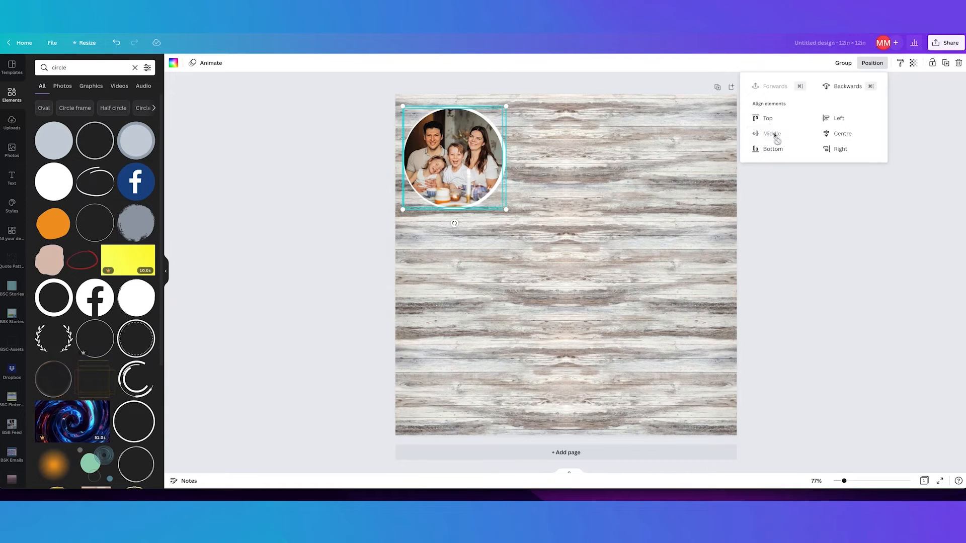
{"action": "left_click", "coordinate": [842, 134]}
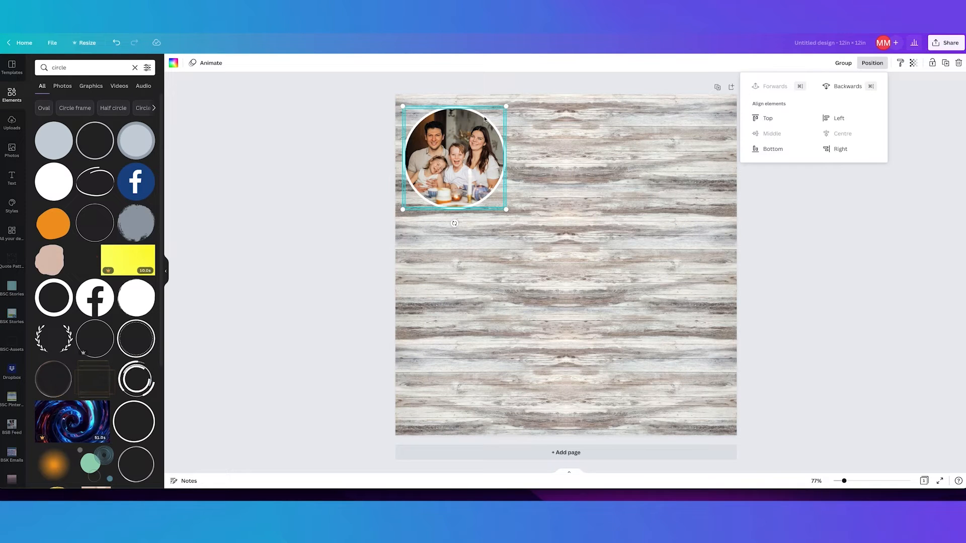
{"action": "left_click_drag", "start_coordinate": [381, 94], "coordinate": [567, 217]}
{"action": "left_click", "coordinate": [491, 86]}
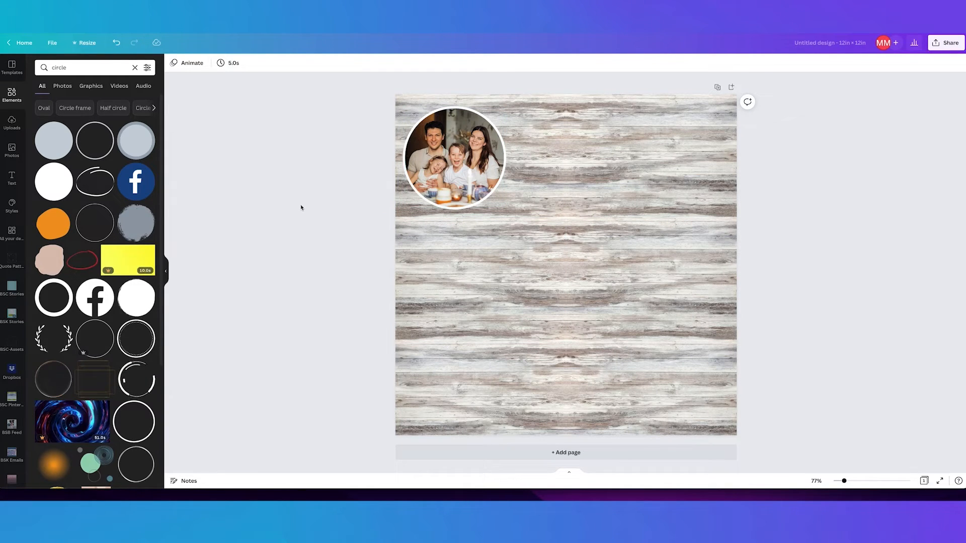
Browse the font combinations and add the neon green "CHEERS!" text to the page
{"action": "left_click", "coordinate": [11, 177]}
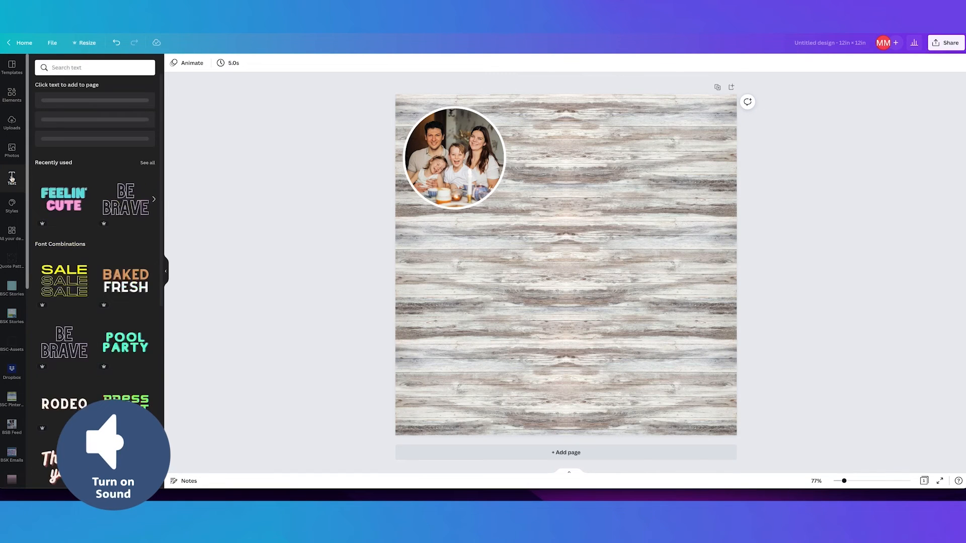
{"action": "scroll", "coordinate": [127, 266], "scroll_direction": "down", "scroll_amount": 3}
{"action": "scroll", "coordinate": [127, 265], "scroll_direction": "down", "scroll_amount": 5}
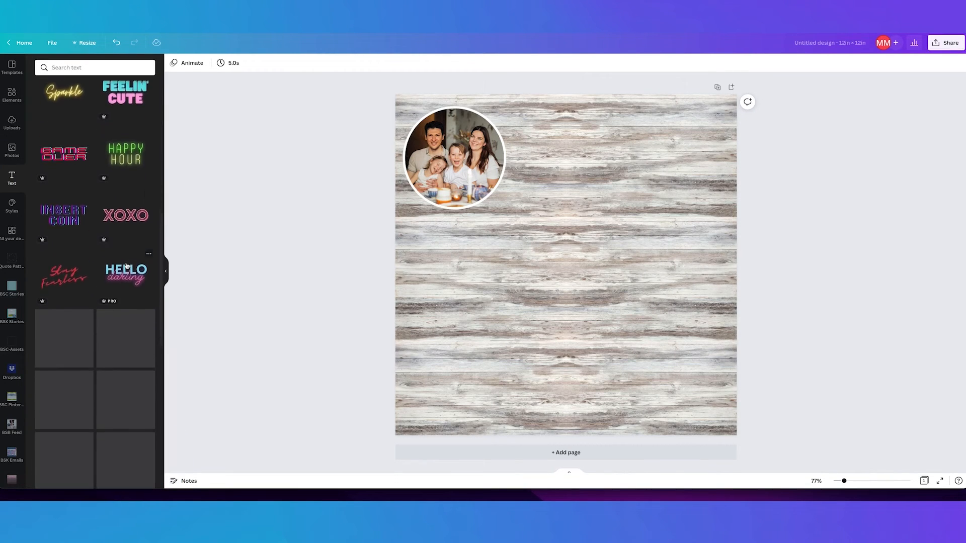
{"action": "scroll", "coordinate": [126, 266], "scroll_direction": "down", "scroll_amount": 5}
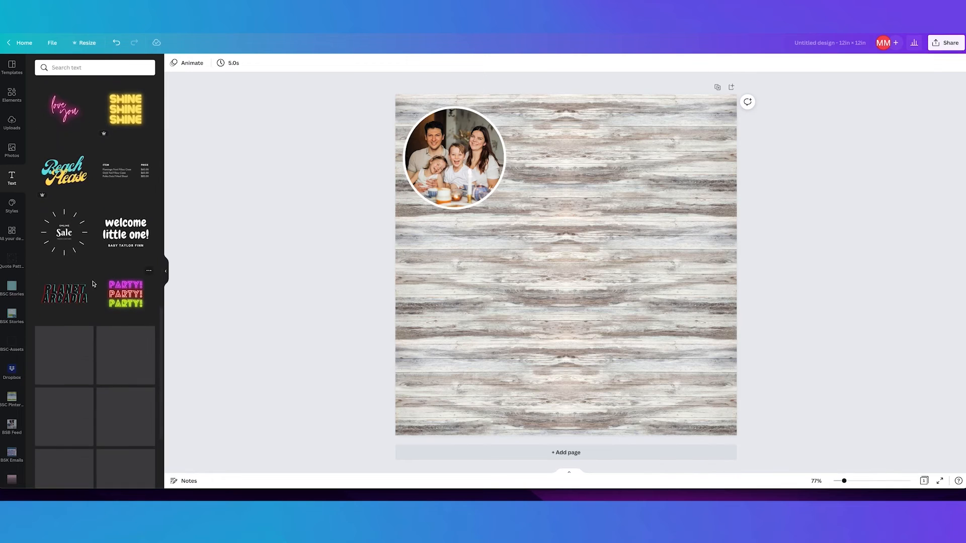
{"action": "scroll", "coordinate": [125, 283], "scroll_direction": "down", "scroll_amount": 3}
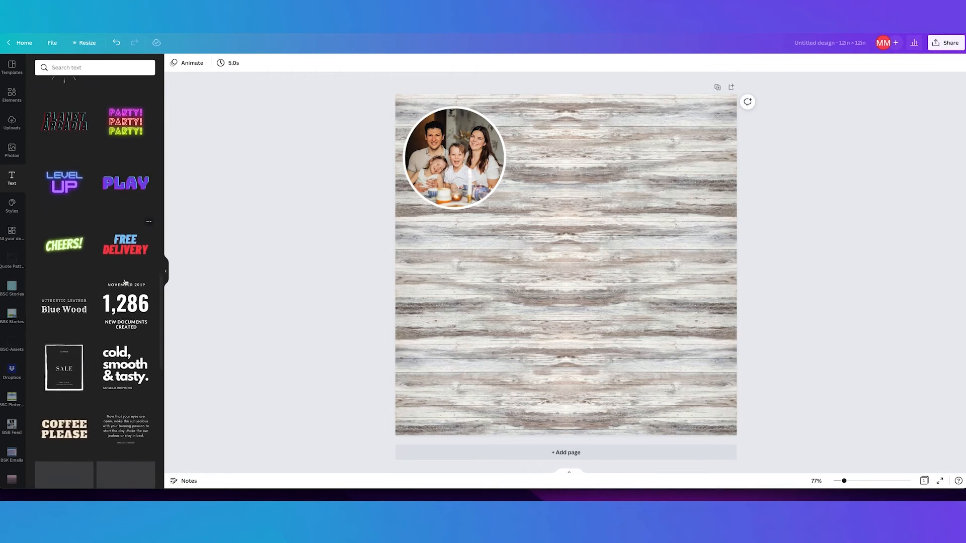
{"action": "scroll", "coordinate": [126, 282], "scroll_direction": "down", "scroll_amount": 2}
{"action": "scroll", "coordinate": [91, 241], "scroll_direction": "up", "scroll_amount": 2}
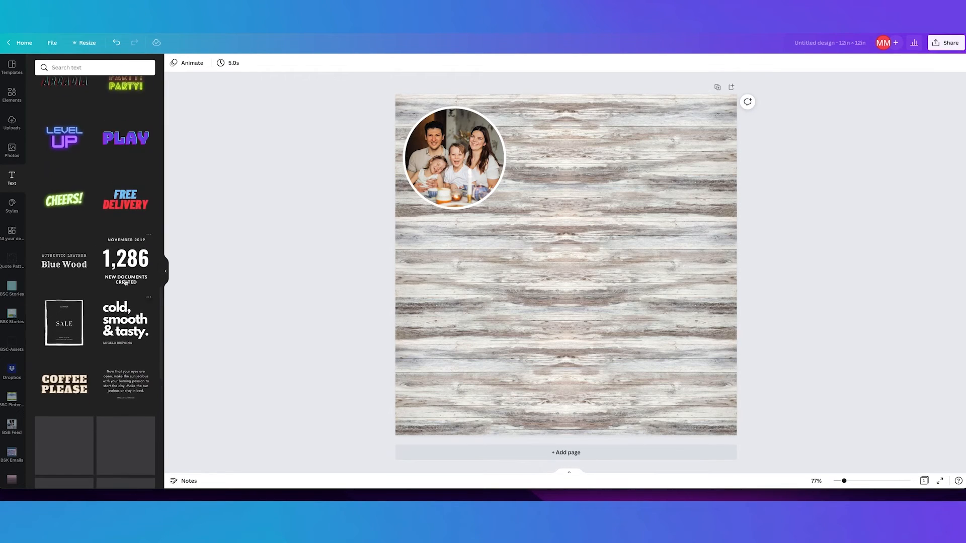
{"action": "left_click", "coordinate": [65, 203]}
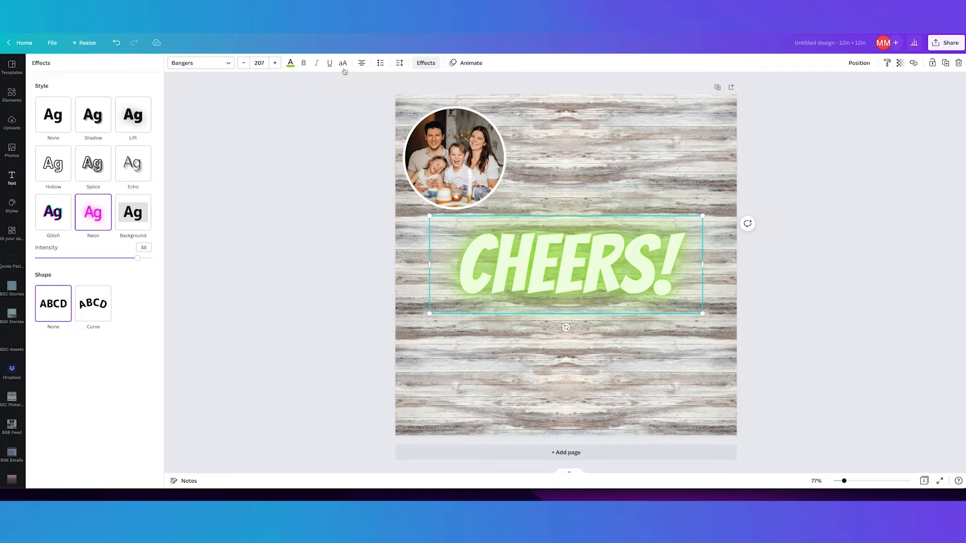
Try the Shadow, Echo and Lift effects on the "CHEERS!" text, ending with the style set to None
{"action": "left_click", "coordinate": [91, 129]}
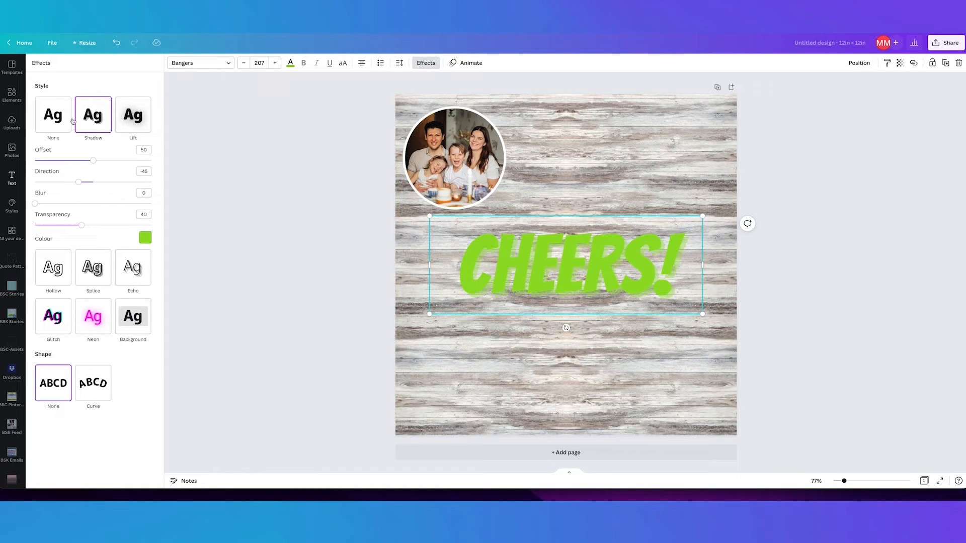
{"action": "left_click", "coordinate": [54, 121]}
{"action": "left_click", "coordinate": [128, 171]}
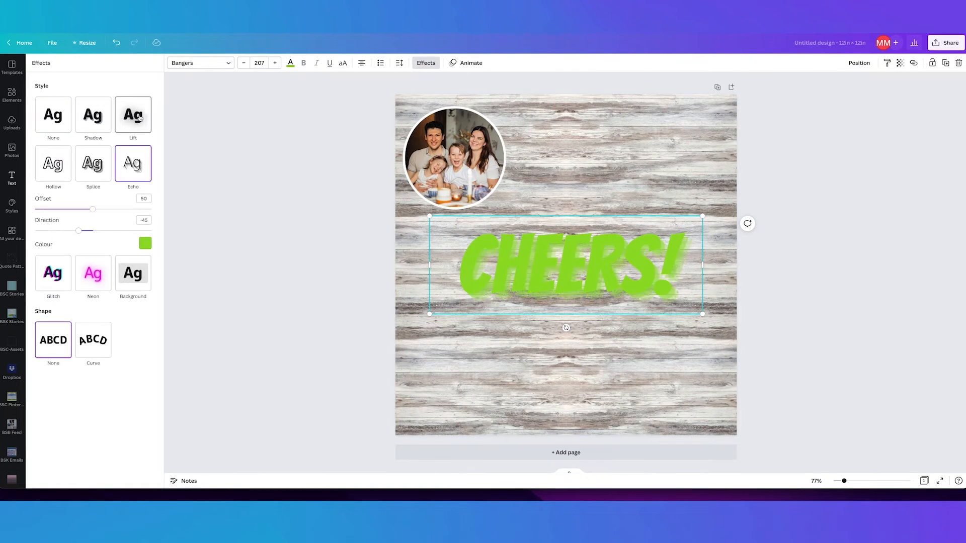
{"action": "left_click", "coordinate": [133, 114]}
{"action": "left_click", "coordinate": [100, 122]}
{"action": "left_click", "coordinate": [60, 127]}
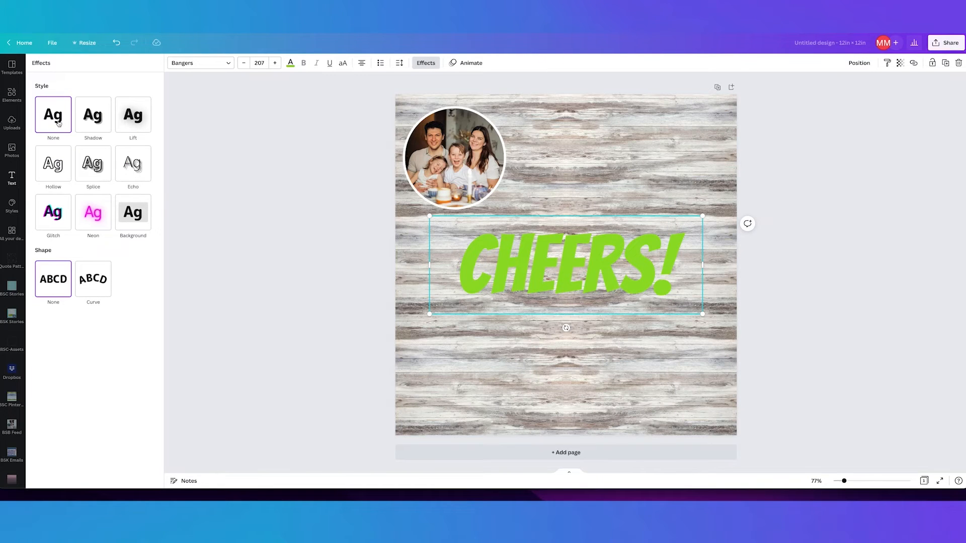
Curve the "CHEERS!" text at 100 and shrink it to size 105 over the upper part of the circular photo
{"action": "left_click", "coordinate": [93, 271]}
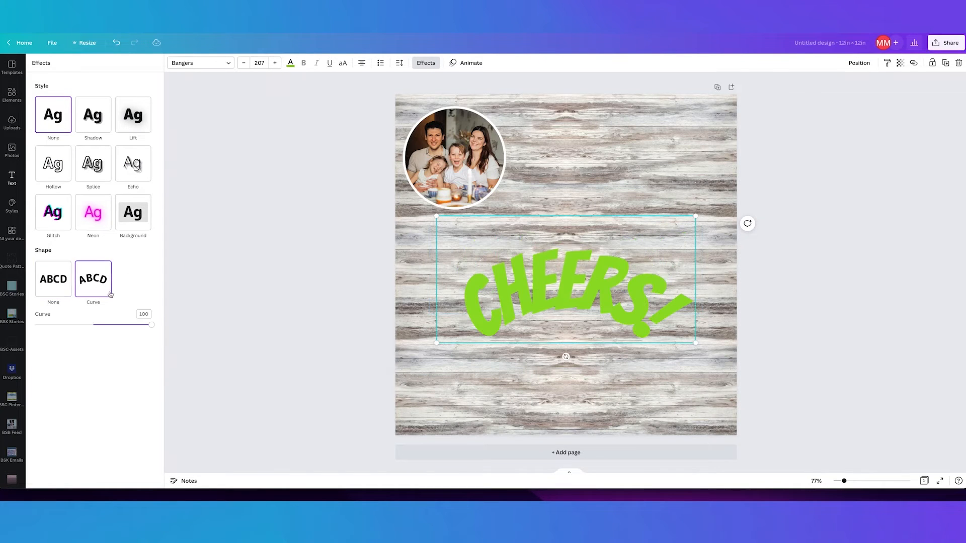
{"action": "left_click_drag", "start_coordinate": [128, 329], "coordinate": [96, 325]}
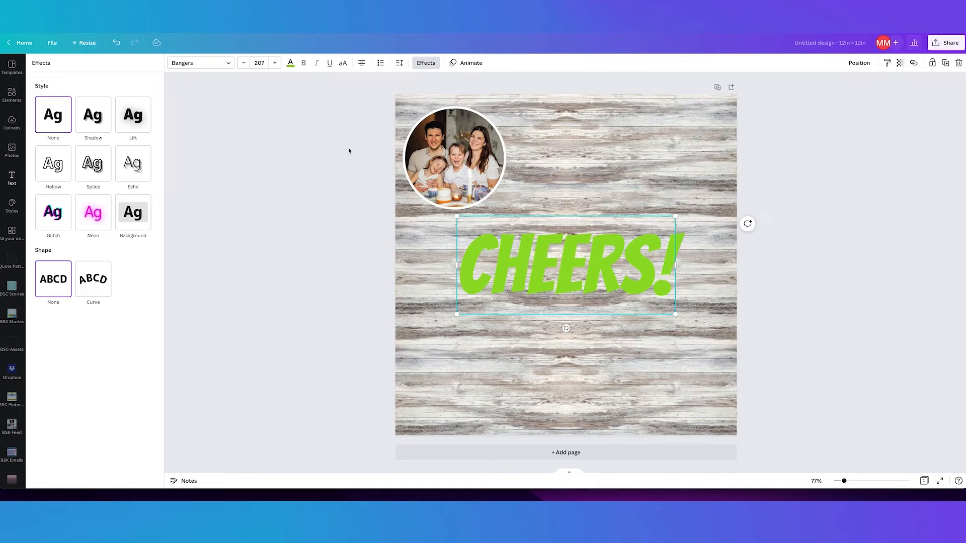
{"action": "left_click", "coordinate": [93, 279]}
{"action": "left_click_drag", "start_coordinate": [568, 267], "coordinate": [495, 114]}
{"action": "left_click_drag", "start_coordinate": [523, 156], "coordinate": [494, 128]}
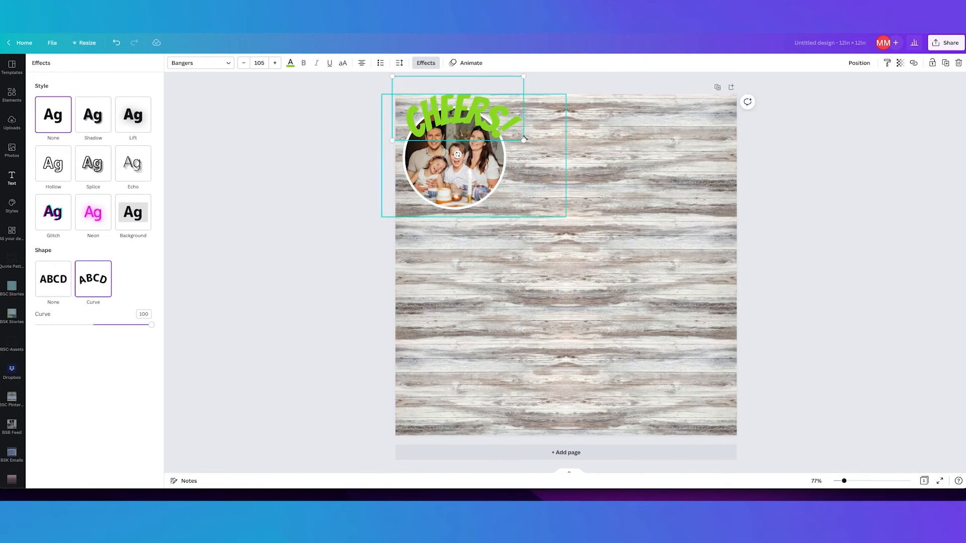
Try the near-black photo colour and white on the curved "CHEERS!" text, then remove the text from the page
{"action": "left_click", "coordinate": [290, 63]}
{"action": "left_click", "coordinate": [126, 302]}
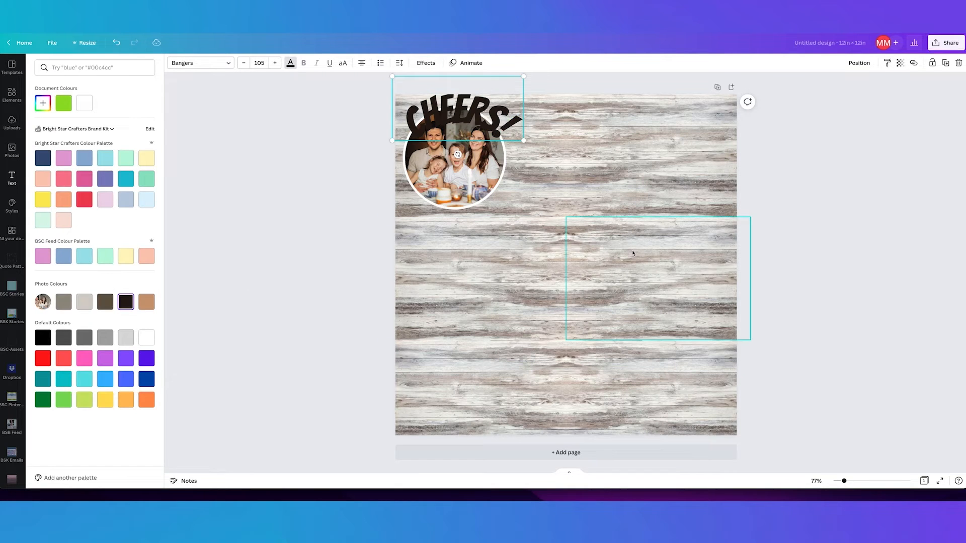
{"action": "left_click", "coordinate": [151, 335]}
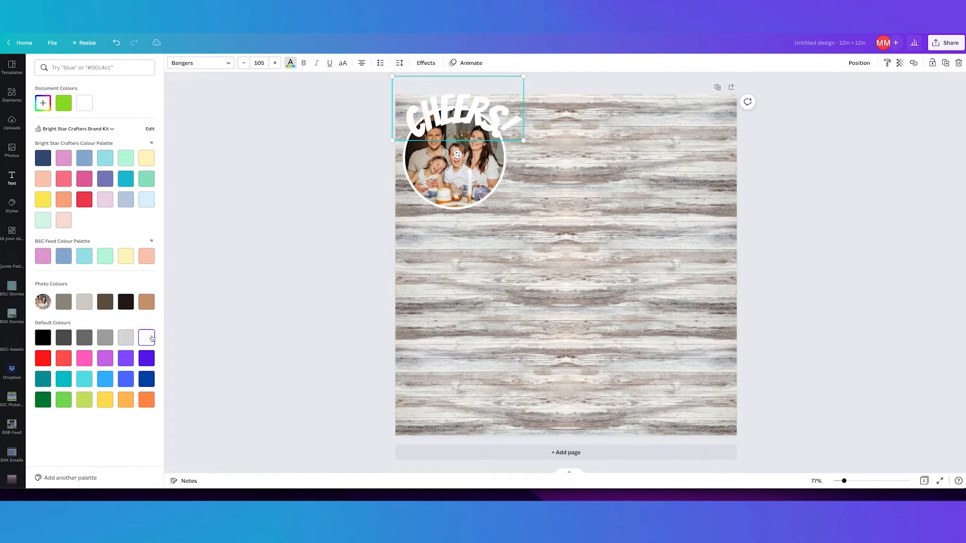
{"action": "key", "text": "Escape"}
Look through more of the font combinations for a suitable text design
{"action": "scroll", "coordinate": [110, 306], "scroll_direction": "down", "scroll_amount": 6}
{"action": "scroll", "coordinate": [110, 305], "scroll_direction": "down", "scroll_amount": 4}
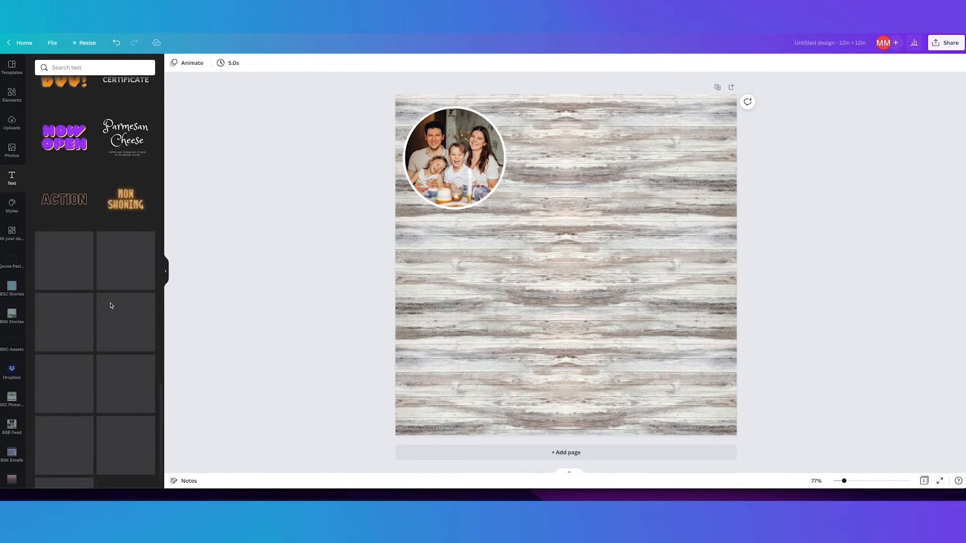
{"action": "scroll", "coordinate": [115, 297], "scroll_direction": "down", "scroll_amount": 5}
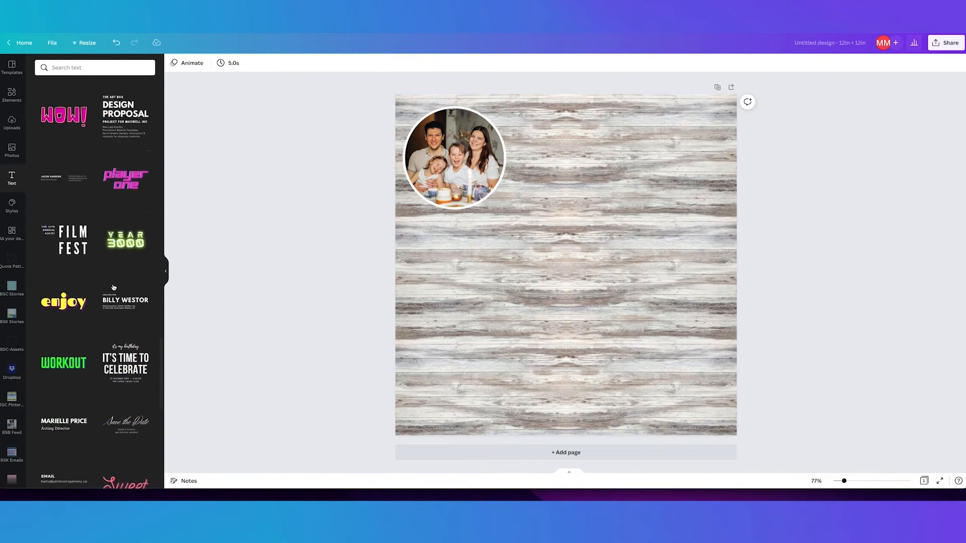
{"action": "scroll", "coordinate": [122, 308], "scroll_direction": "down", "scroll_amount": 7}
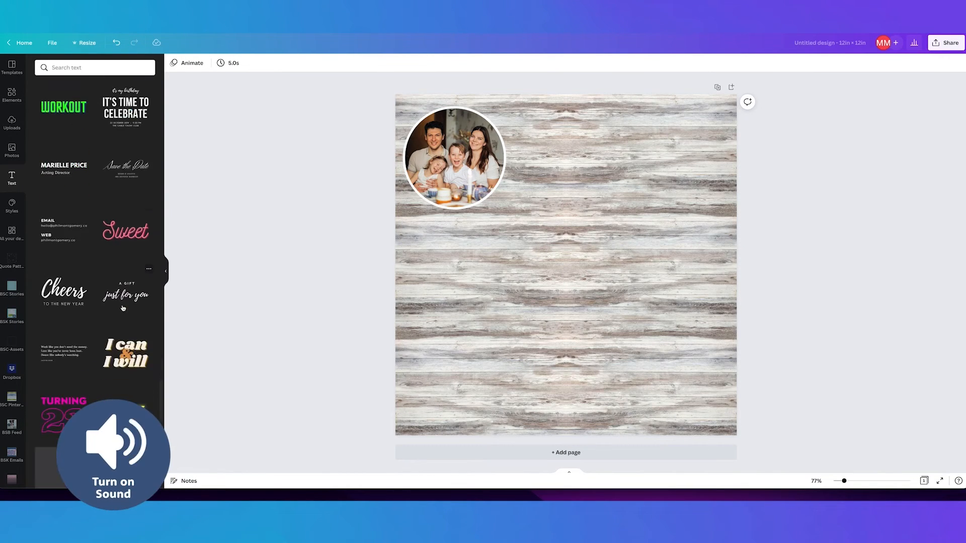
{"action": "scroll", "coordinate": [117, 288], "scroll_direction": "down", "scroll_amount": 5}
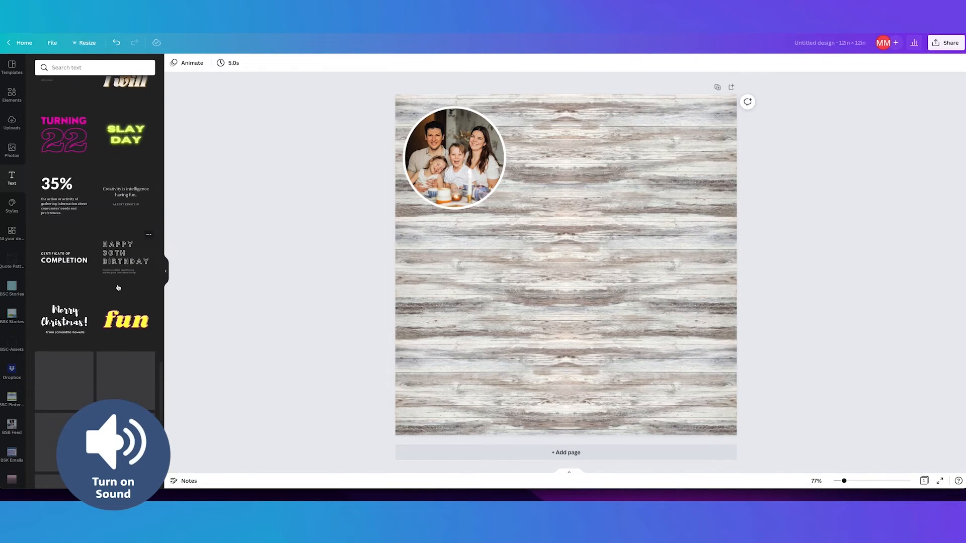
{"action": "mouse_move", "coordinate": [115, 291]}
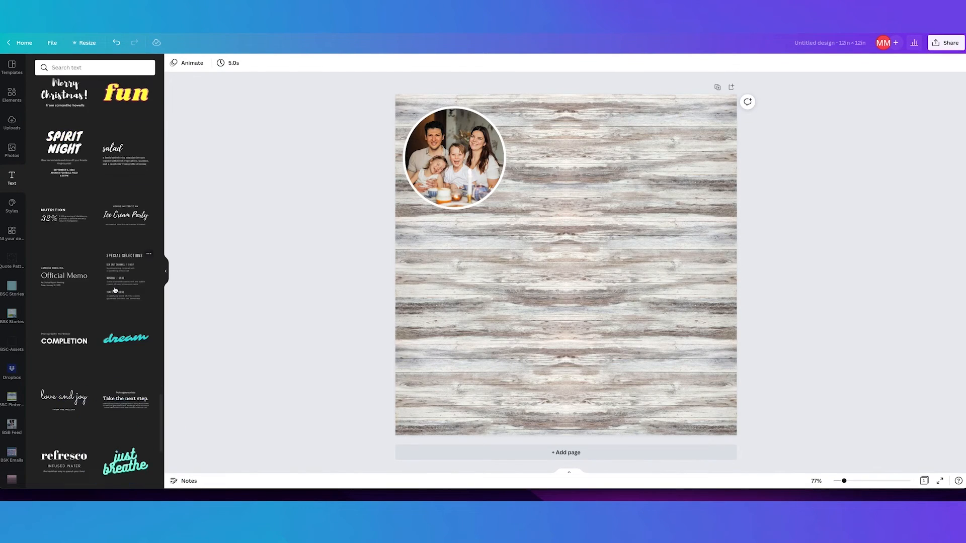
{"action": "scroll", "coordinate": [112, 288], "scroll_direction": "down", "scroll_amount": 2}
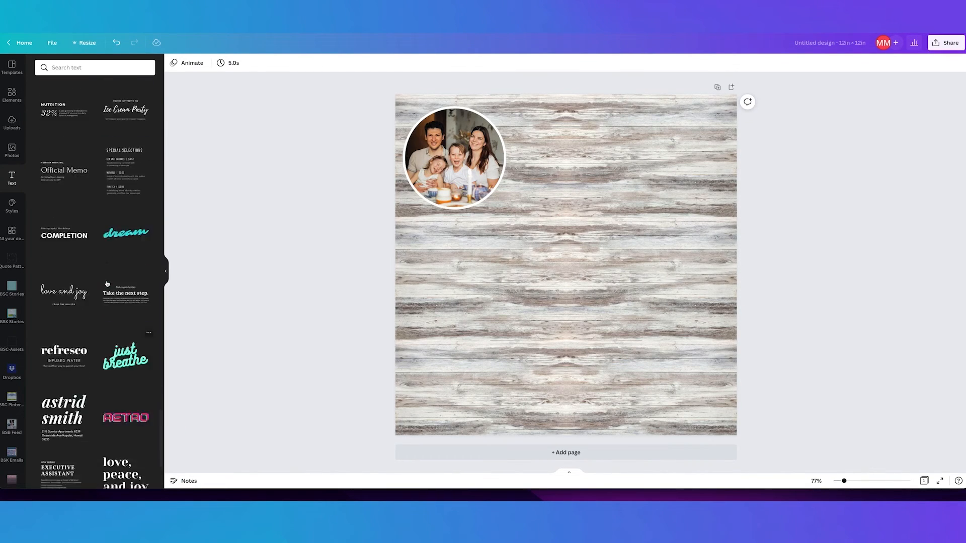
Search the text designs for "birthday" and add the script "Happy Birthday" design with a bold name beneath it
{"action": "left_click", "coordinate": [74, 67]}
{"action": "type", "text": "birthday"}
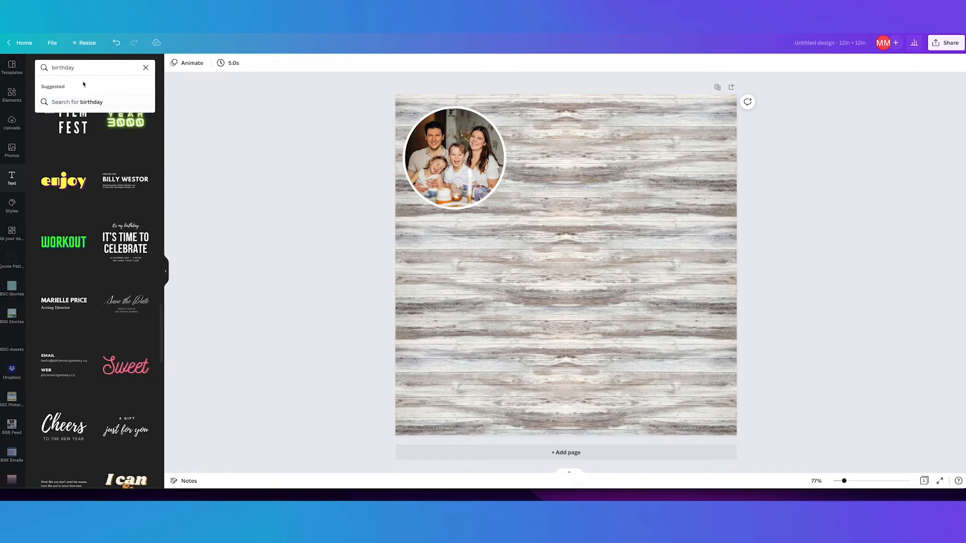
{"action": "key", "text": "Return"}
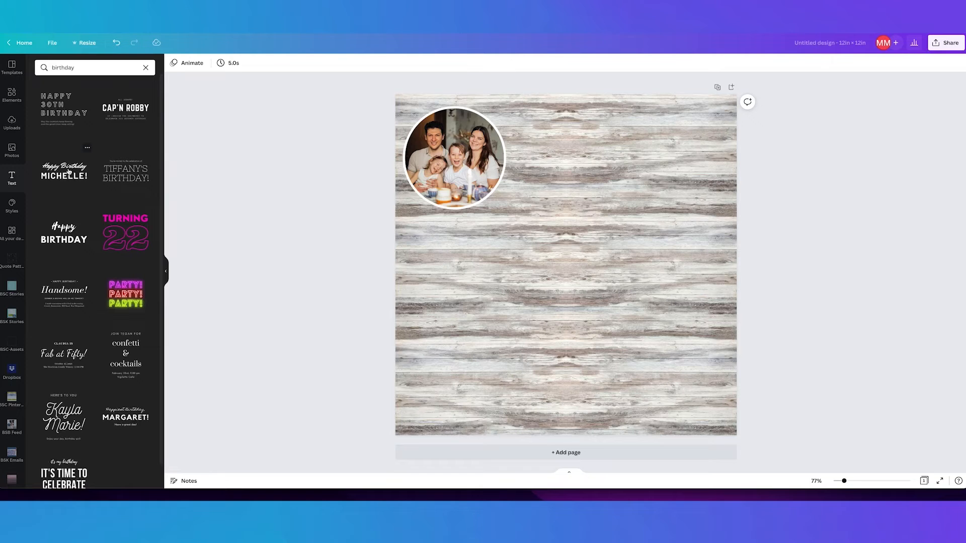
{"action": "left_click", "coordinate": [65, 171]}
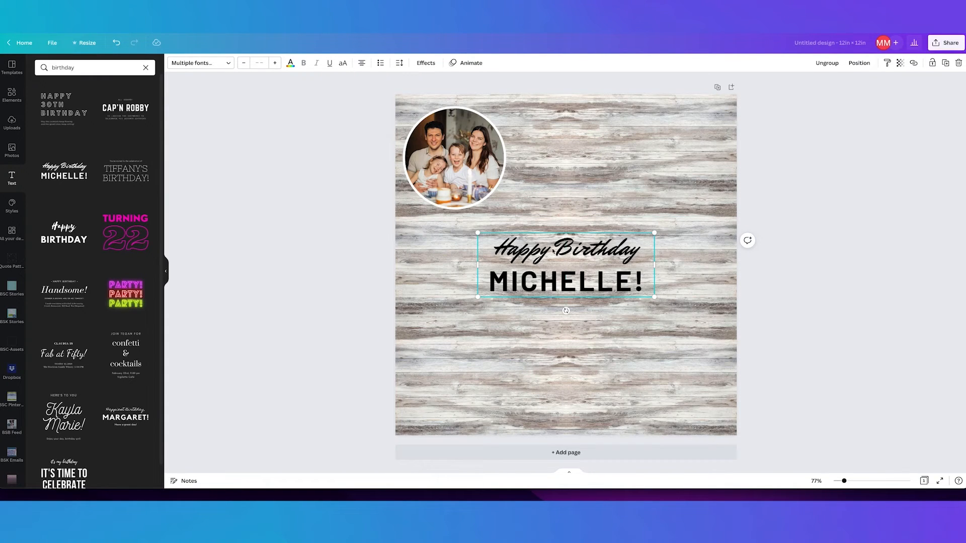
Replace the script "Happy Birthday" line of the text design with "Thanks for coming to"
{"action": "left_click", "coordinate": [547, 250]}
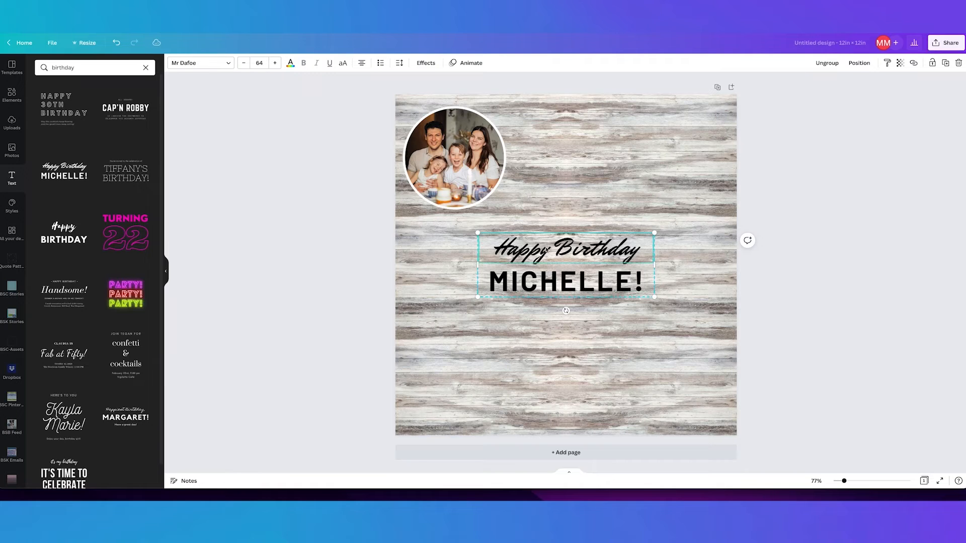
{"action": "left_click", "coordinate": [619, 282]}
{"action": "double_click", "coordinate": [604, 250]}
{"action": "double_click", "coordinate": [604, 250]}
{"action": "triple_click", "coordinate": [604, 250]}
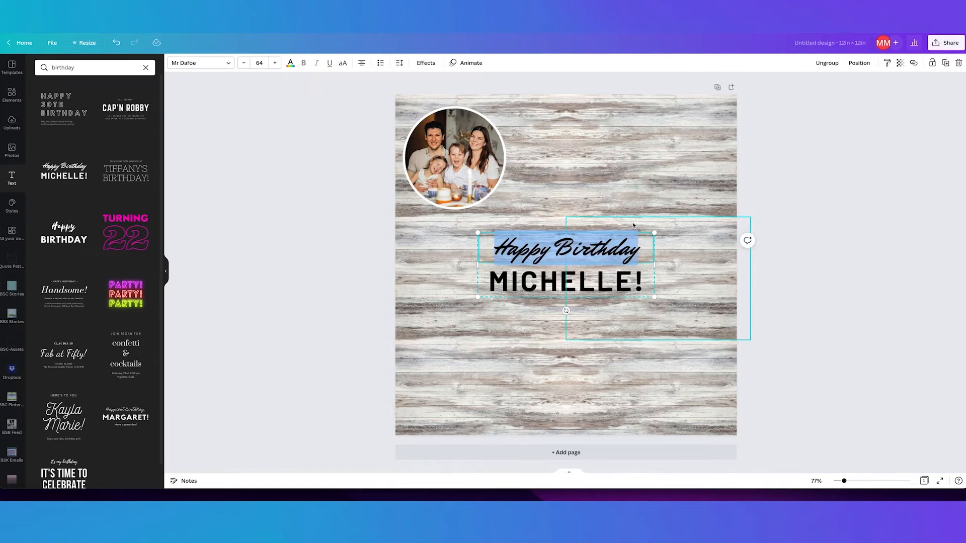
{"action": "type", "text": "Thanks for co"}
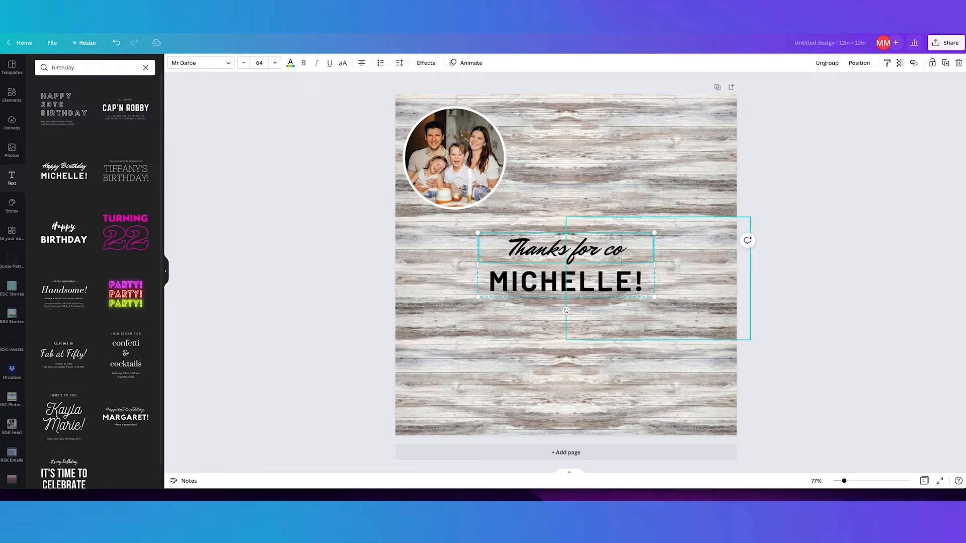
{"action": "type", "text": "ming to"}
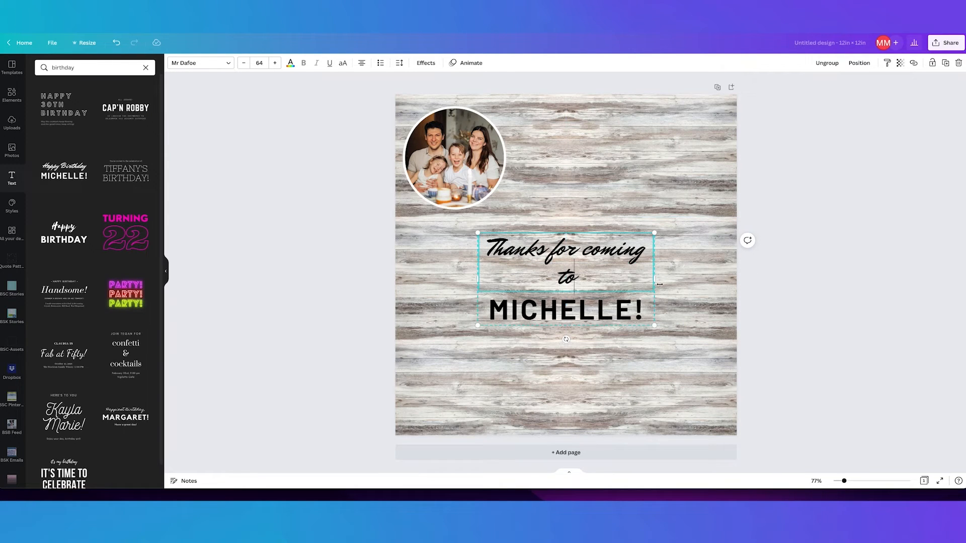
Reduce the "Thanks for coming to" line to size 61 and slightly widen its text box so it fits on one line
{"action": "left_click_drag", "start_coordinate": [587, 274], "coordinate": [477, 241]}
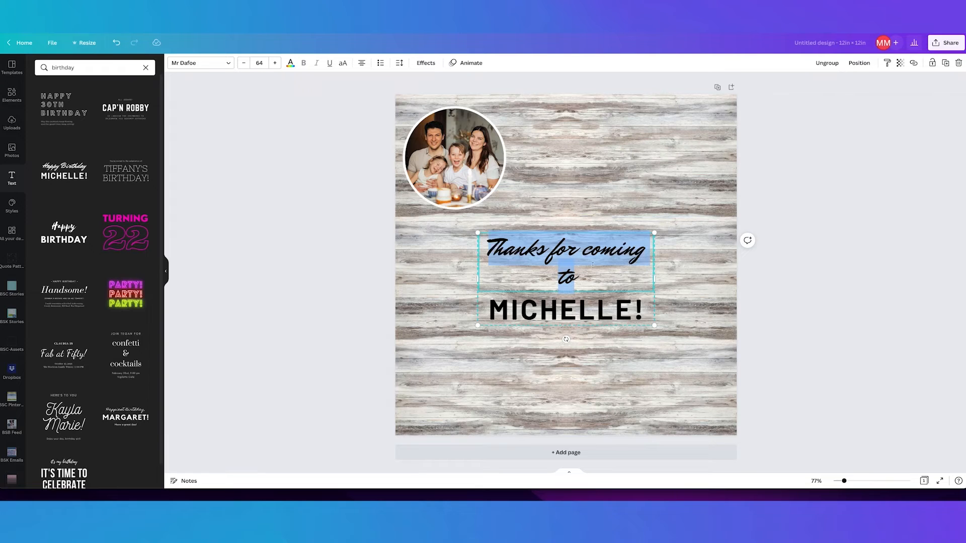
{"action": "left_click", "coordinate": [244, 63]}
{"action": "left_click", "coordinate": [244, 63]}
{"action": "left_click", "coordinate": [244, 64]}
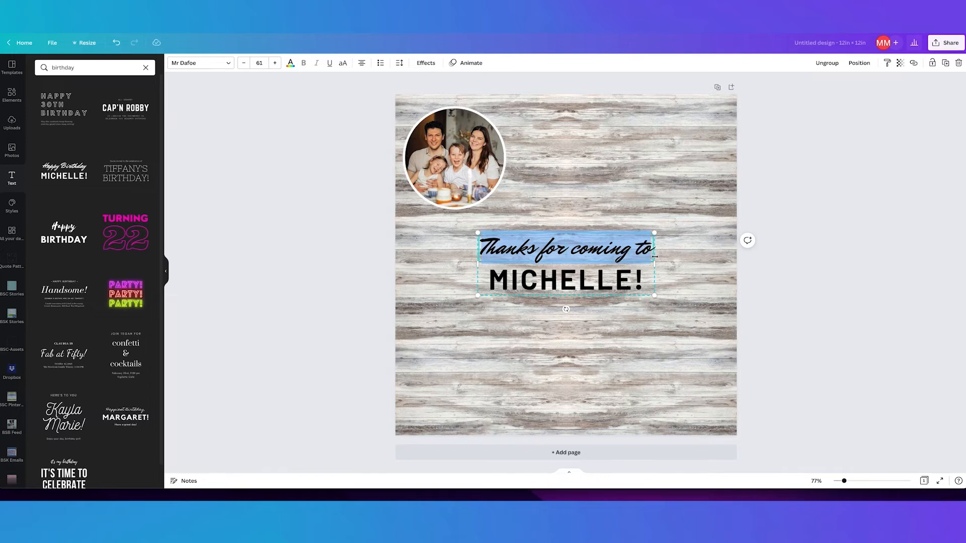
{"action": "mouse_move", "coordinate": [655, 264]}
{"action": "left_mouse_down"}
{"action": "mouse_move", "coordinate": [704, 262]}
{"action": "mouse_move", "coordinate": [663, 262]}
{"action": "left_mouse_up"}
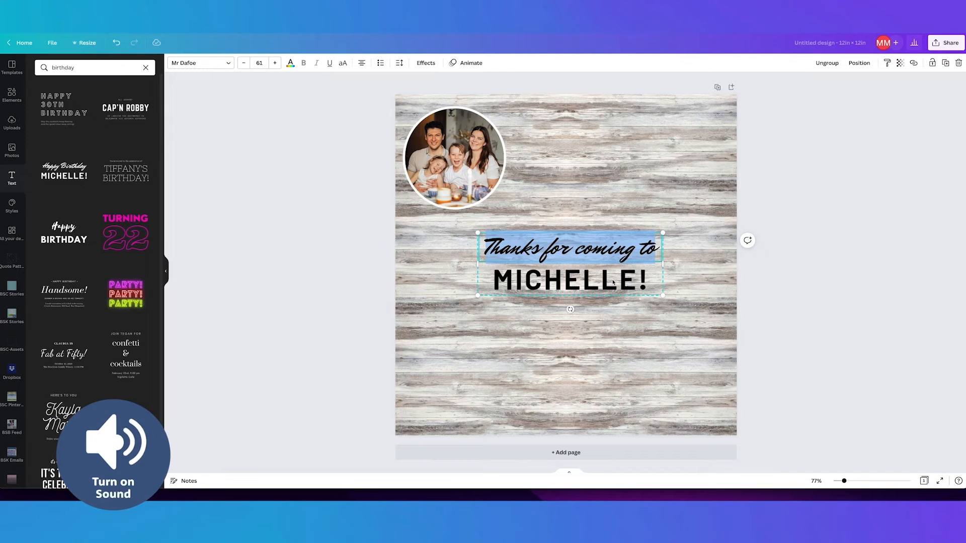
Replace the bold name line with the birthday child's possessive name and "PARTY", and widen the text box to keep it on one line
{"action": "double_click", "coordinate": [645, 280]}
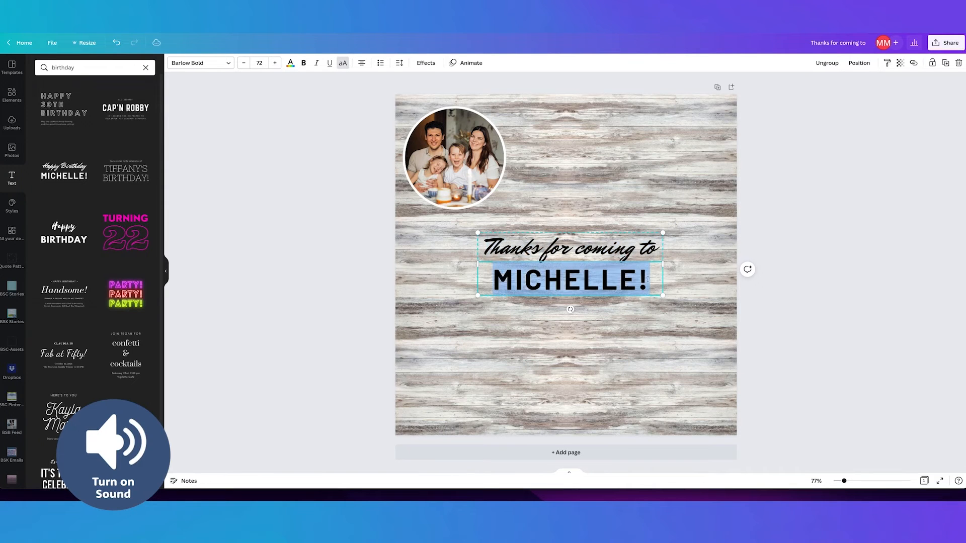
{"action": "type", "text": "JACK'S PA"}
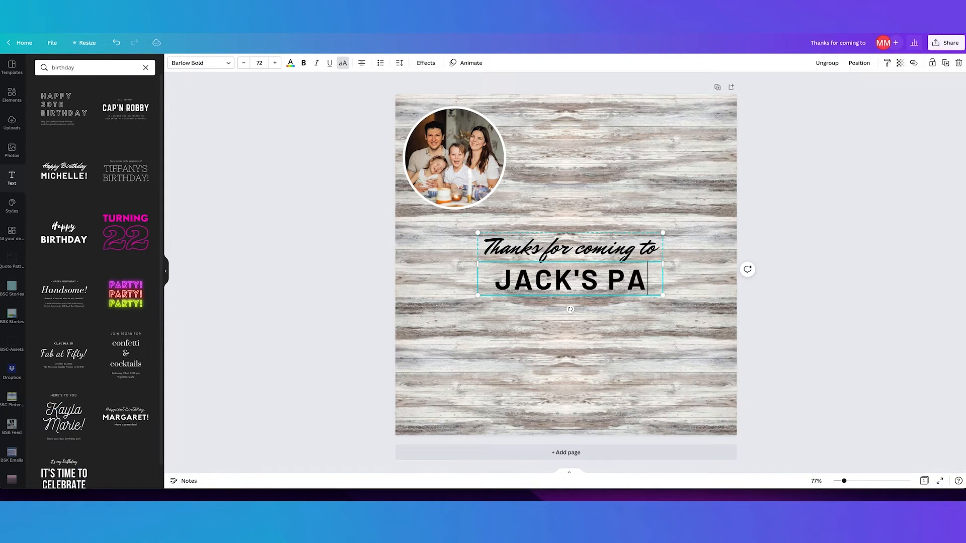
{"action": "type", "text": "RTY"}
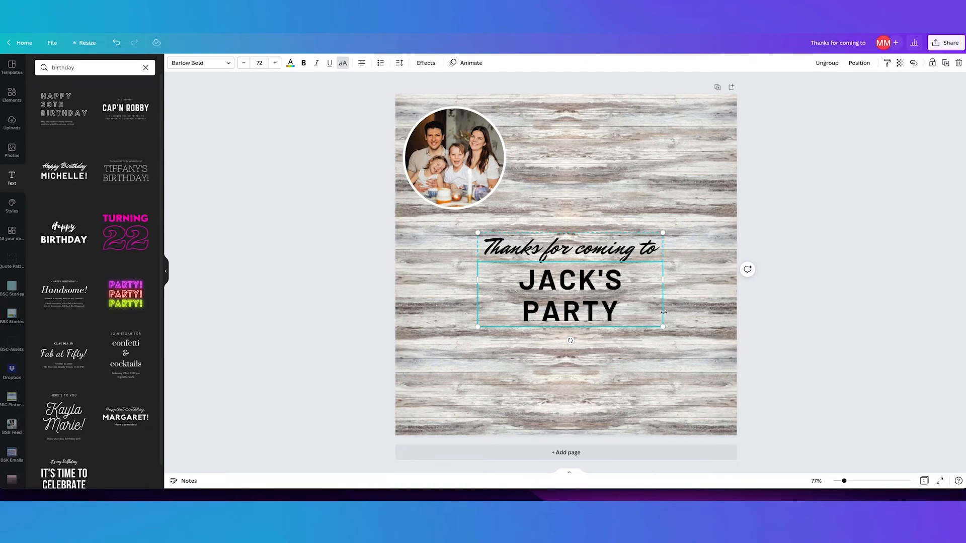
{"action": "left_click_drag", "start_coordinate": [664, 281], "coordinate": [695, 281]}
Set the bold party line to size 60 and narrow the text box to fit the two lines
{"action": "triple_click", "coordinate": [640, 278]}
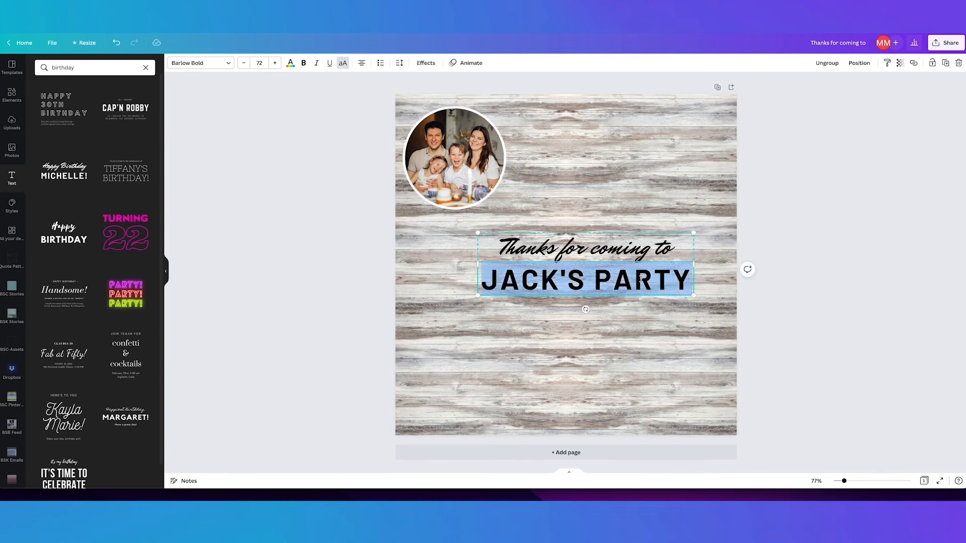
{"action": "left_click", "coordinate": [244, 63]}
{"action": "left_click", "coordinate": [244, 63]}
{"action": "left_click", "coordinate": [244, 64]}
{"action": "left_click", "coordinate": [245, 66]}
{"action": "left_click", "coordinate": [244, 62]}
{"action": "left_click", "coordinate": [244, 63]}
{"action": "left_click", "coordinate": [244, 62]}
{"action": "left_click", "coordinate": [244, 63]}
{"action": "left_click", "coordinate": [244, 63]}
{"action": "left_click", "coordinate": [244, 63]}
{"action": "left_click", "coordinate": [244, 63]}
{"action": "left_click", "coordinate": [244, 63]}
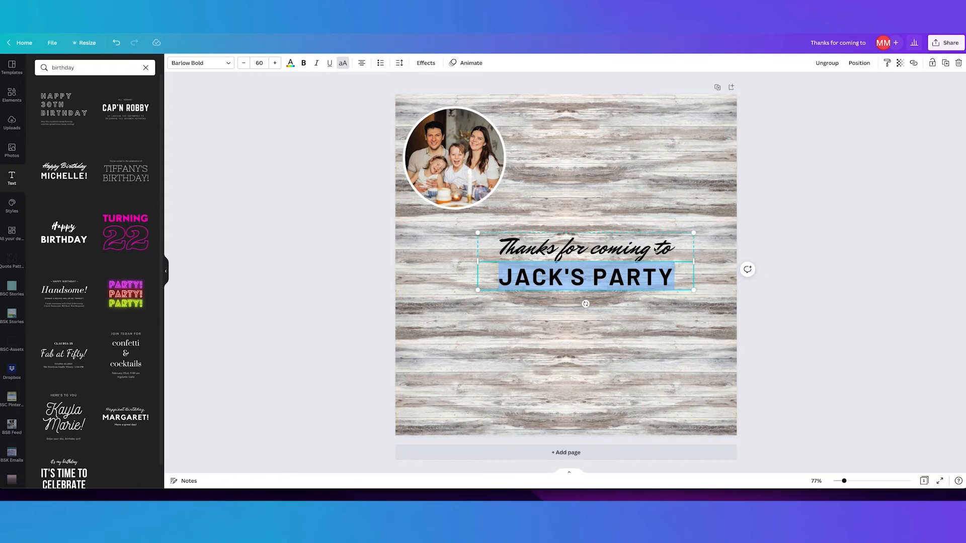
{"action": "left_click_drag", "start_coordinate": [696, 262], "coordinate": [661, 258]}
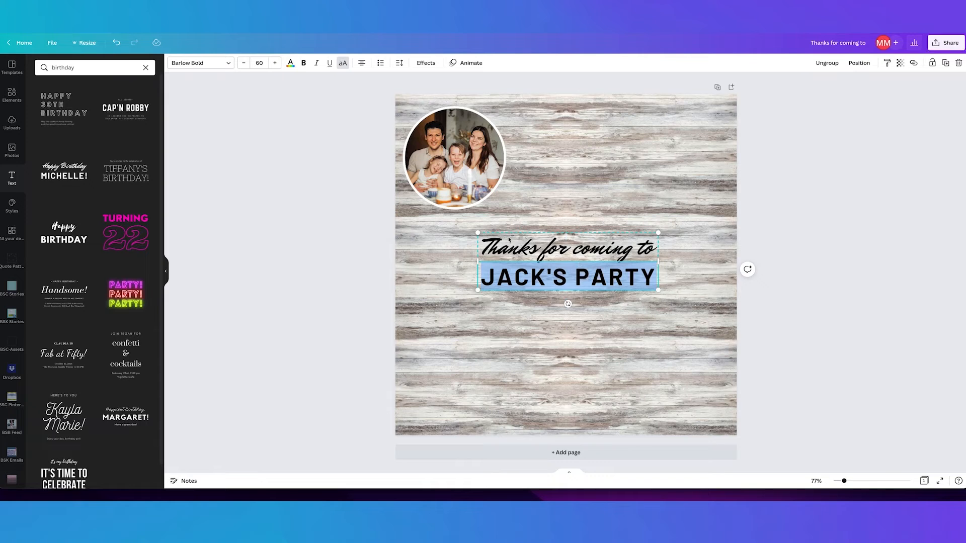
Select all the wood-plank background tiles and group them together
{"action": "left_click", "coordinate": [537, 111]}
{"action": "left_click", "coordinate": [620, 121], "text": "shift"}
{"action": "left_click", "coordinate": [690, 236], "text": "shift"}
{"action": "left_click", "coordinate": [431, 351], "text": "shift"}
{"action": "left_click", "coordinate": [642, 388], "text": "shift"}
{"action": "left_click", "coordinate": [843, 64]}
{"action": "left_click", "coordinate": [672, 163]}
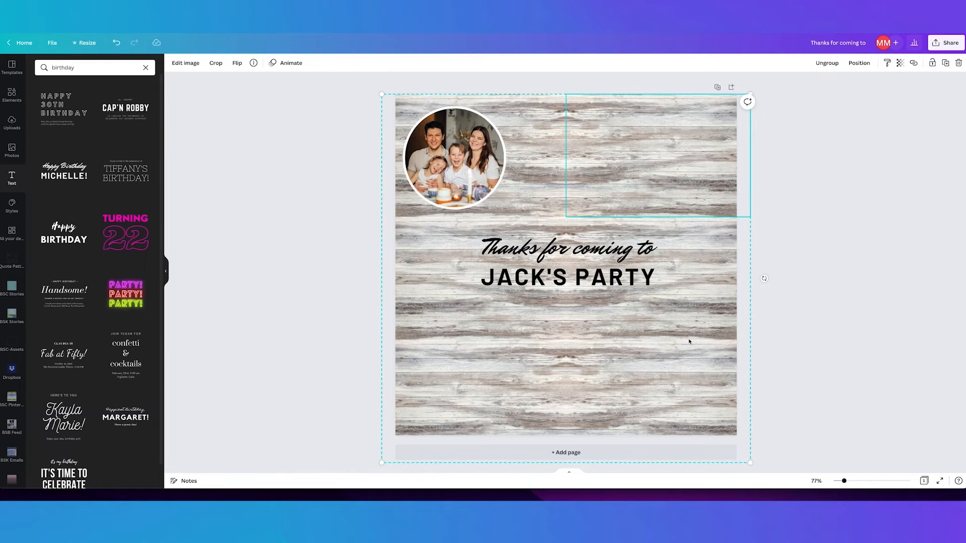
Shrink the two-line text design to a script size of about 33.4 and place it directly beneath the circular photo
{"action": "left_click", "coordinate": [580, 253]}
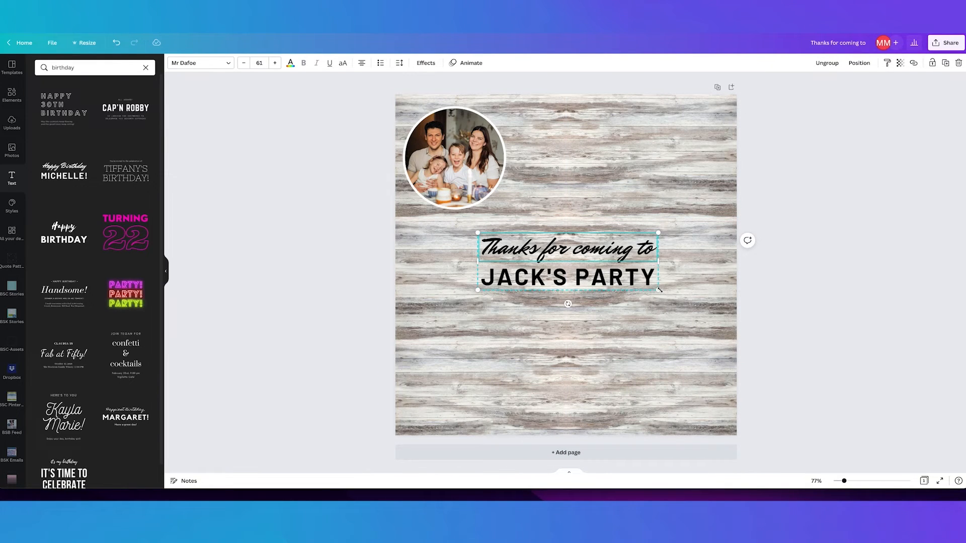
{"action": "left_click_drag", "start_coordinate": [659, 289], "coordinate": [486, 228]}
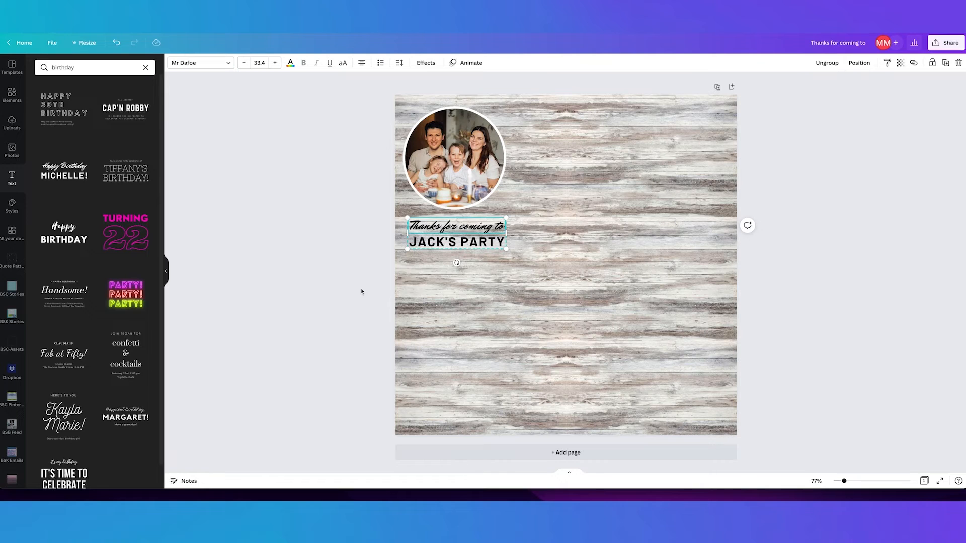
Search the graphics for "banner", add the white black-outlined scroll banner, and position it over the two-line text
{"action": "left_click", "coordinate": [11, 95]}
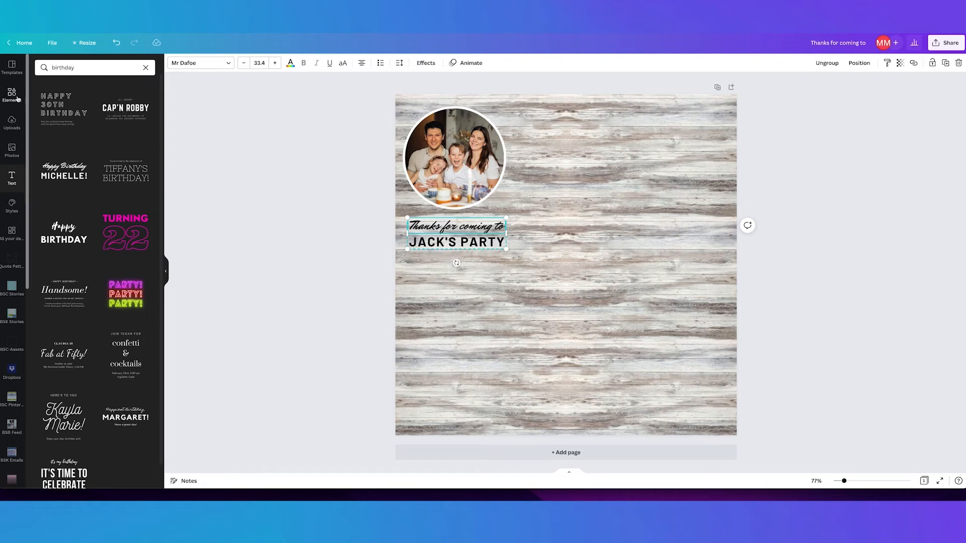
{"action": "left_click", "coordinate": [98, 91]}
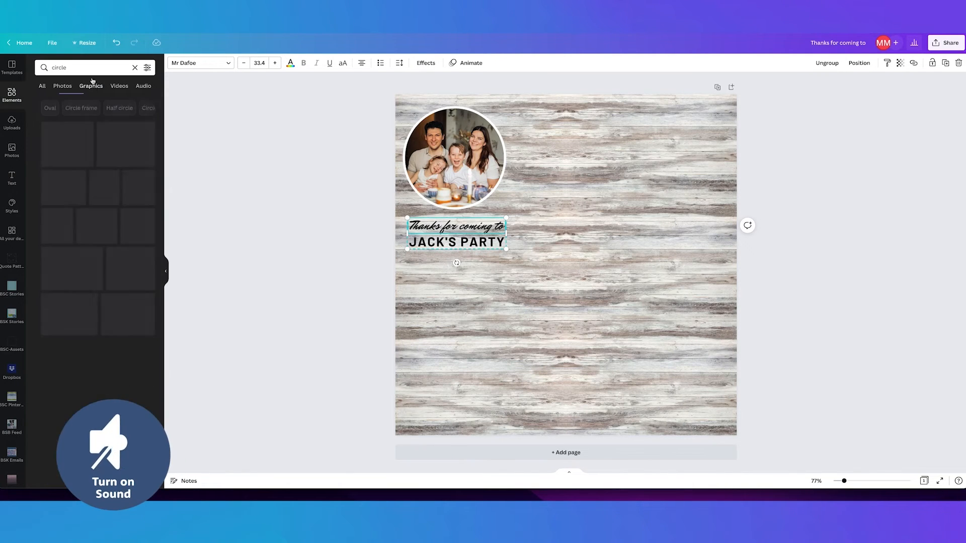
{"action": "left_click", "coordinate": [81, 67]}
{"action": "type", "text": "banner"}
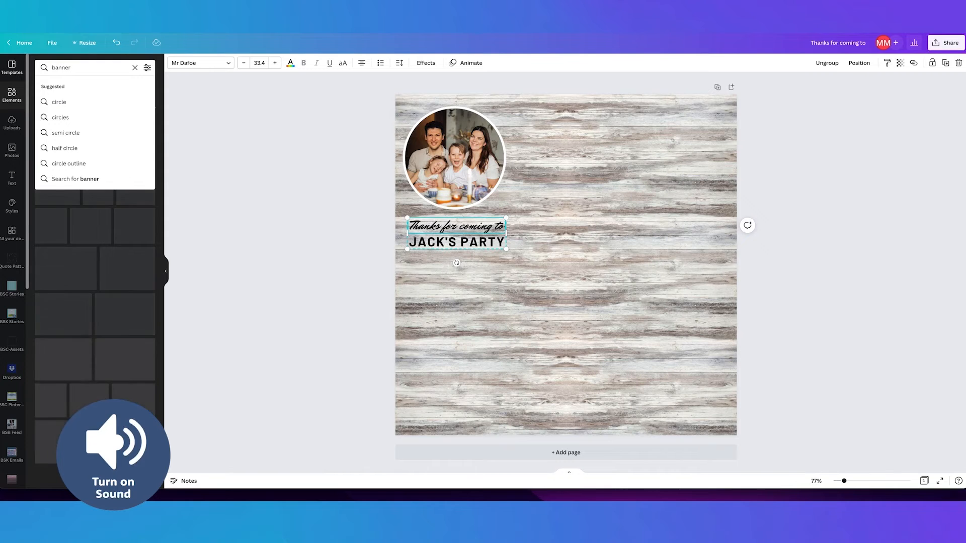
{"action": "key", "text": "Return"}
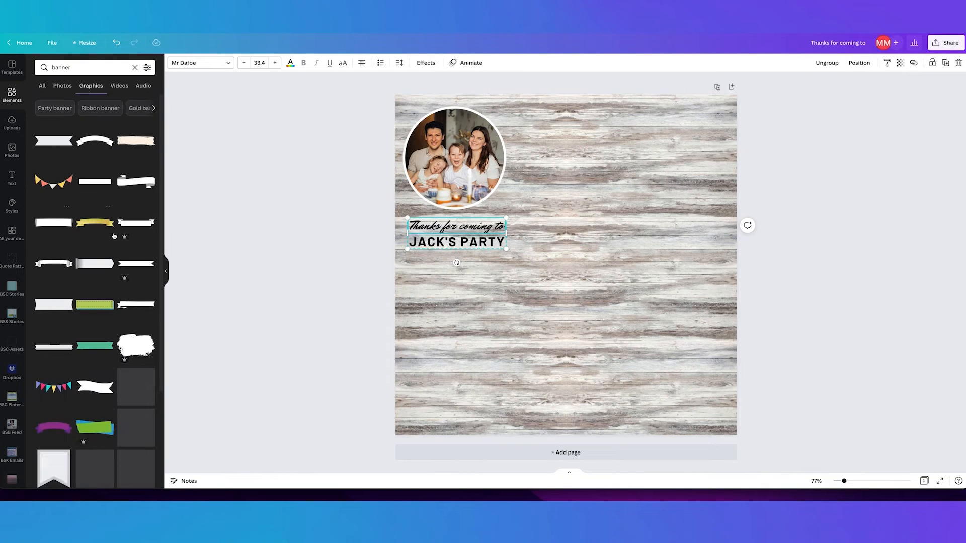
{"action": "scroll", "coordinate": [122, 274], "scroll_direction": "down", "scroll_amount": 2}
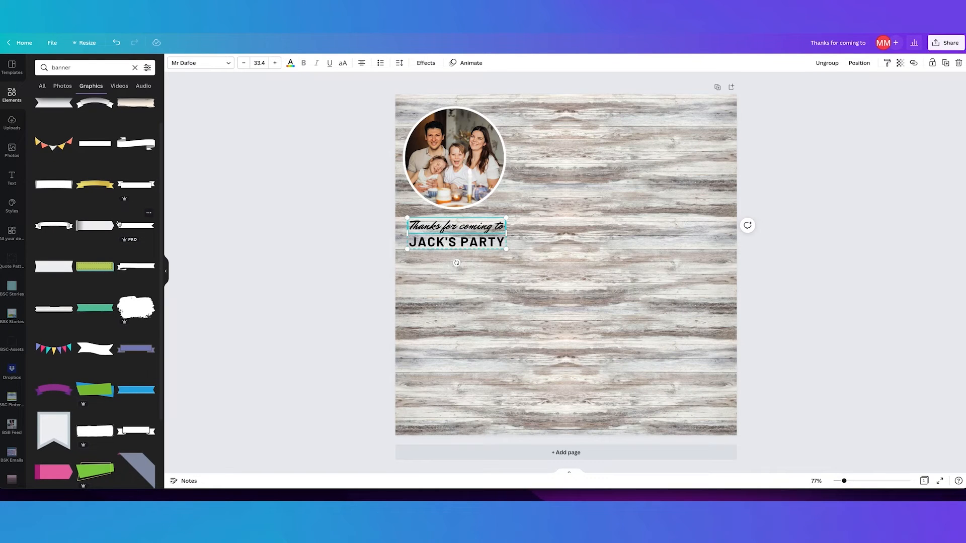
{"action": "left_click", "coordinate": [59, 196]}
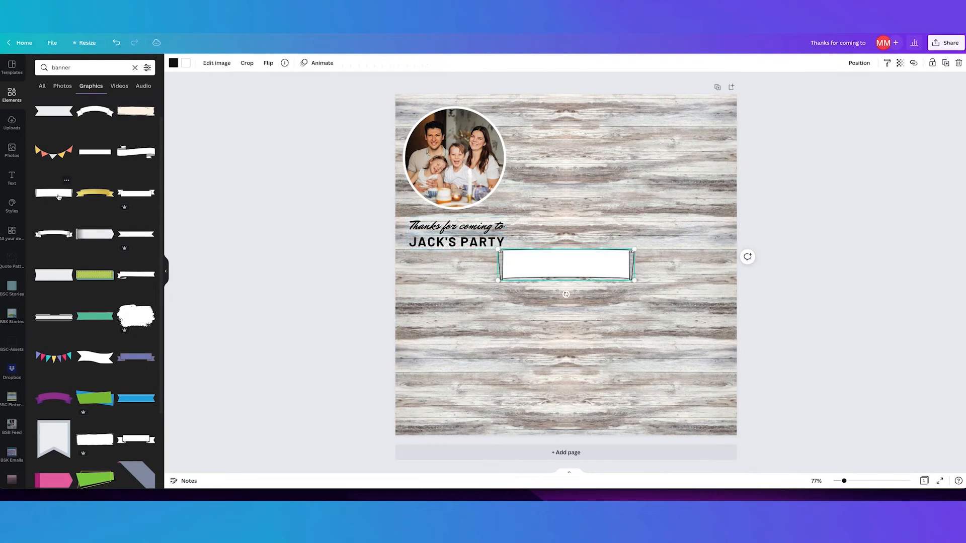
{"action": "left_click_drag", "start_coordinate": [559, 274], "coordinate": [456, 239]}
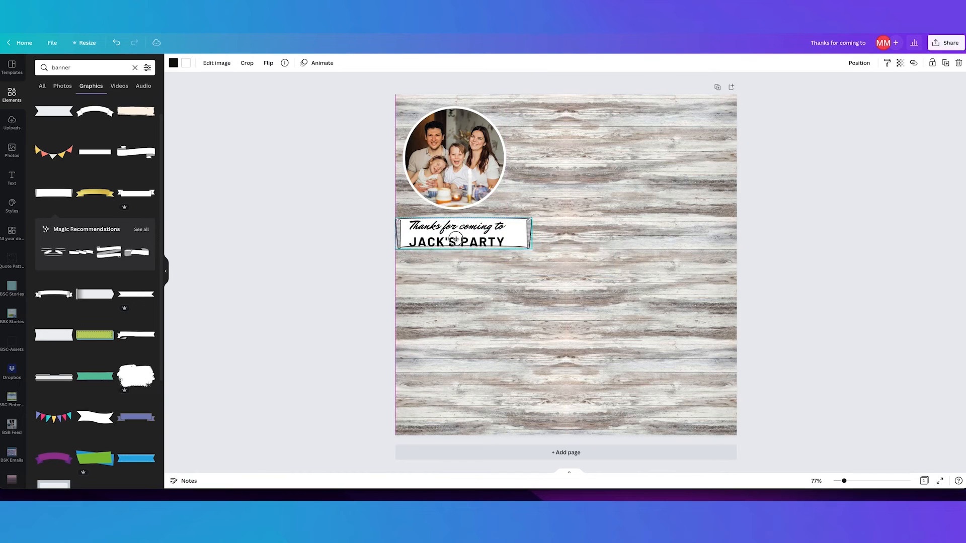
Send the banner backwards so it sits behind the text but in front of the wood background
{"action": "left_click", "coordinate": [860, 63]}
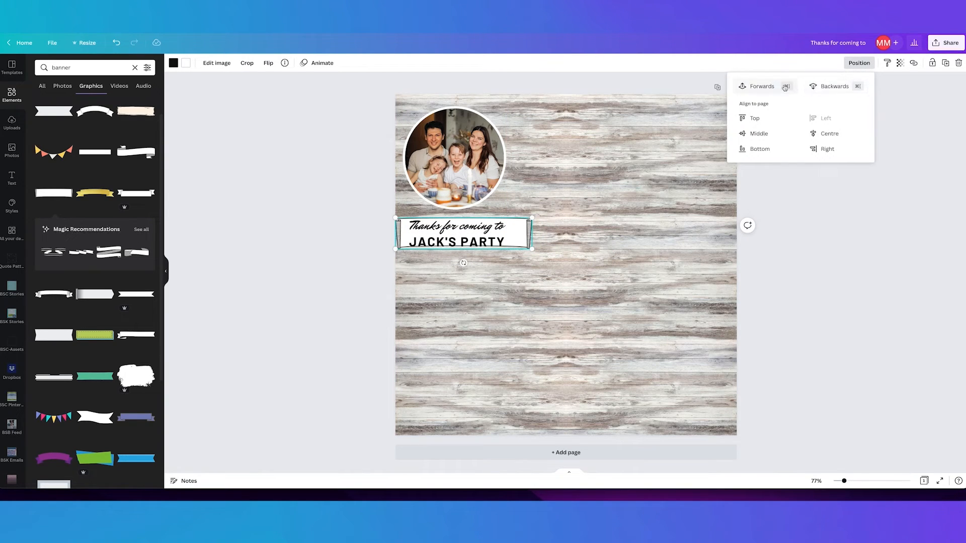
{"action": "left_click", "coordinate": [762, 87]}
{"action": "left_click", "coordinate": [832, 86]}
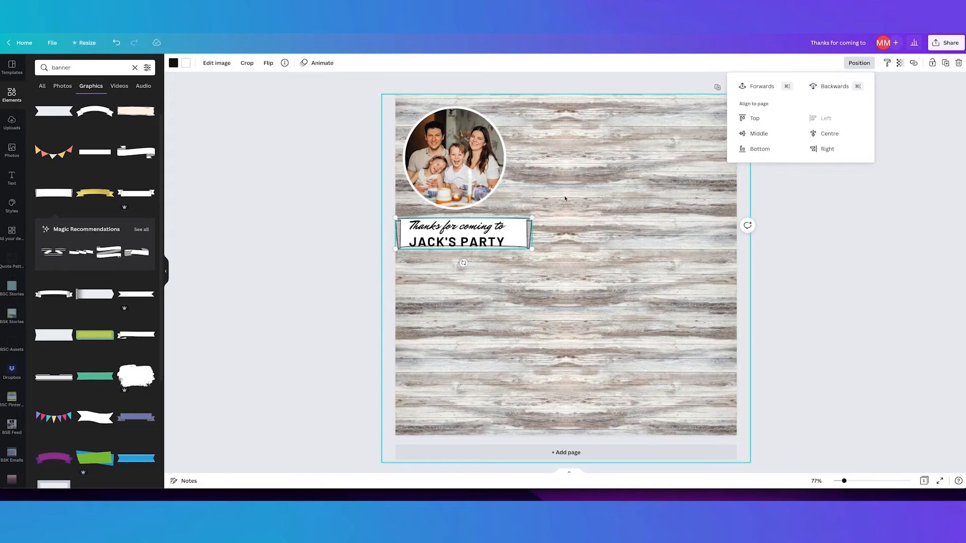
Shrink the two-line text until its bold line is size 26.5 and move it inside the banner
{"action": "left_click", "coordinate": [499, 238]}
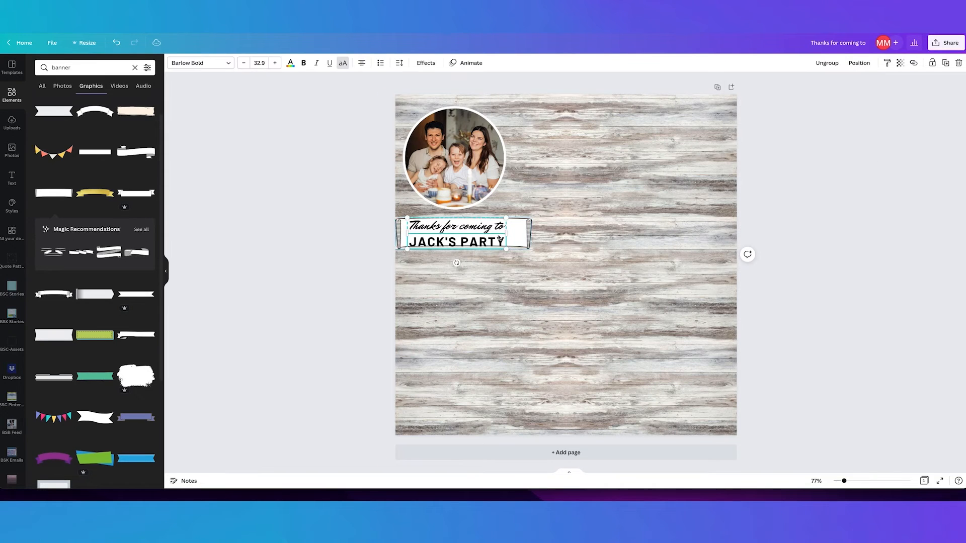
{"action": "left_click", "coordinate": [528, 236]}
{"action": "left_click", "coordinate": [504, 246]}
{"action": "left_click_drag", "start_coordinate": [508, 250], "coordinate": [484, 236]}
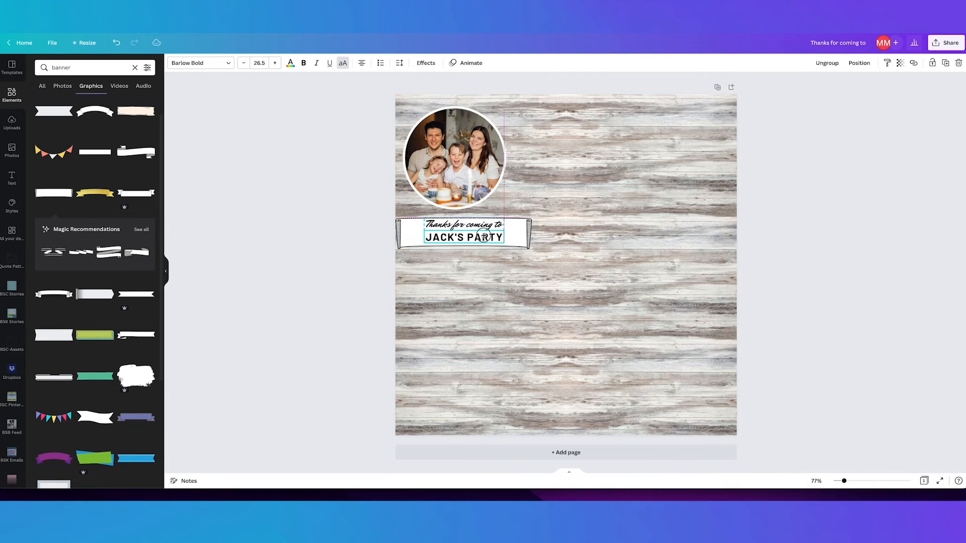
Shrink the banner slightly and reposition it around the two-line text beneath the photo
{"action": "left_click", "coordinate": [530, 238]}
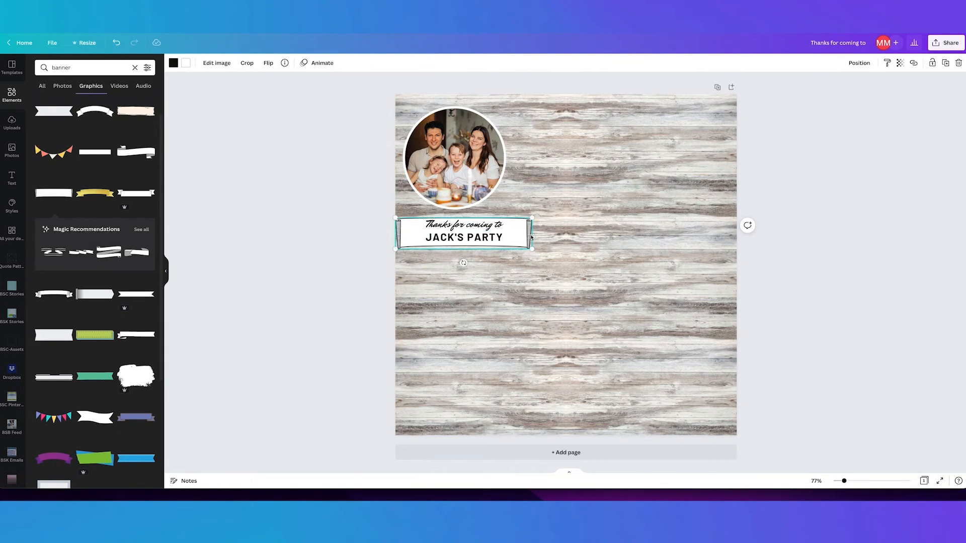
{"action": "mouse_move", "coordinate": [529, 232]}
{"action": "left_mouse_down"}
{"action": "mouse_move", "coordinate": [512, 230]}
{"action": "mouse_move", "coordinate": [531, 233]}
{"action": "left_mouse_up"}
{"action": "left_click_drag", "start_coordinate": [535, 231], "coordinate": [529, 247]}
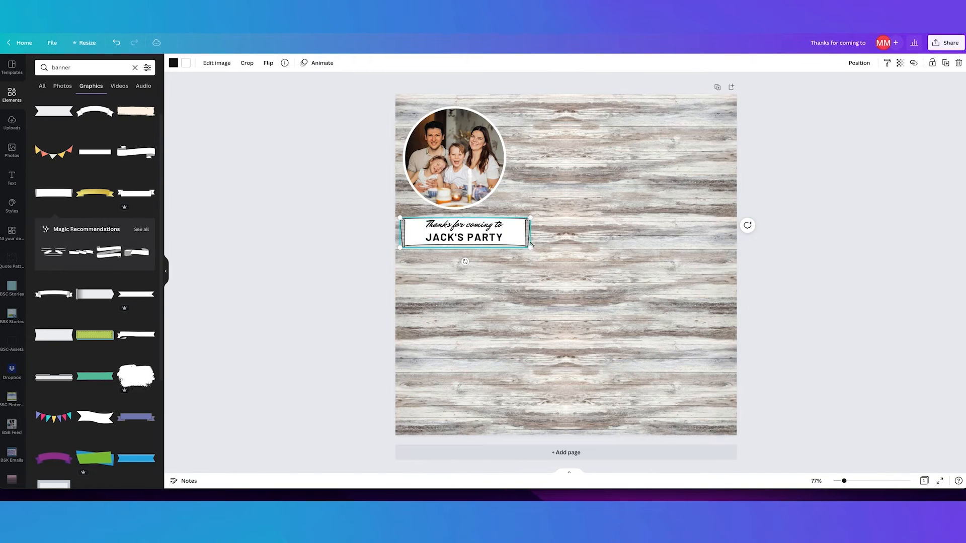
Align the text and banner horizontally to their centres, try middle alignment as well, and undo the middle alignment
{"action": "left_click", "coordinate": [495, 232]}
{"action": "left_click", "coordinate": [519, 234], "text": "shift"}
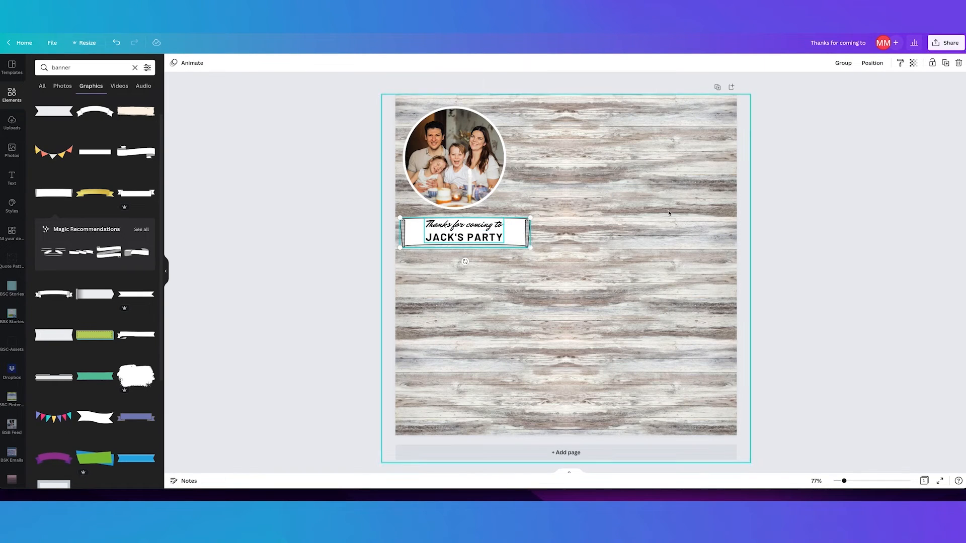
{"action": "left_click", "coordinate": [871, 63]}
{"action": "left_click", "coordinate": [790, 137]}
{"action": "left_click", "coordinate": [787, 136]}
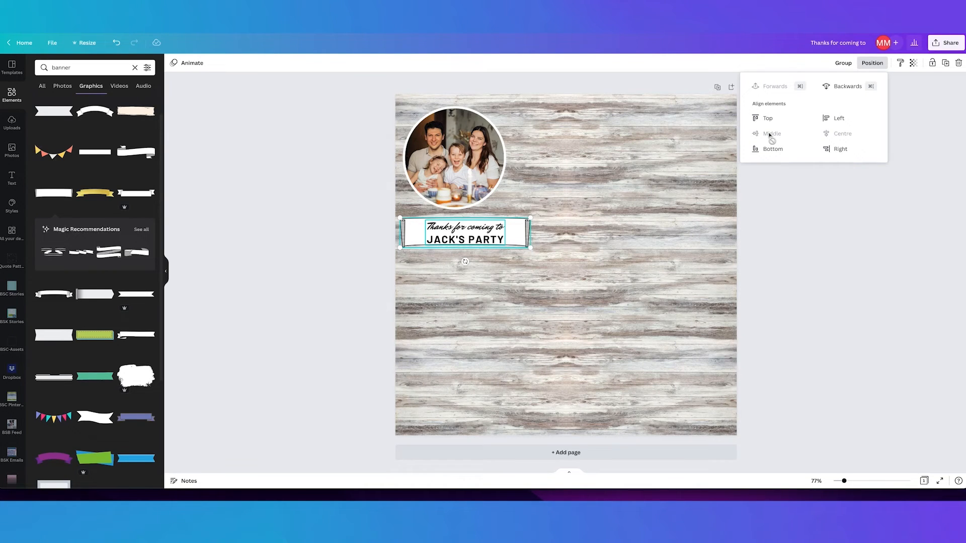
{"action": "key", "text": "super+z"}
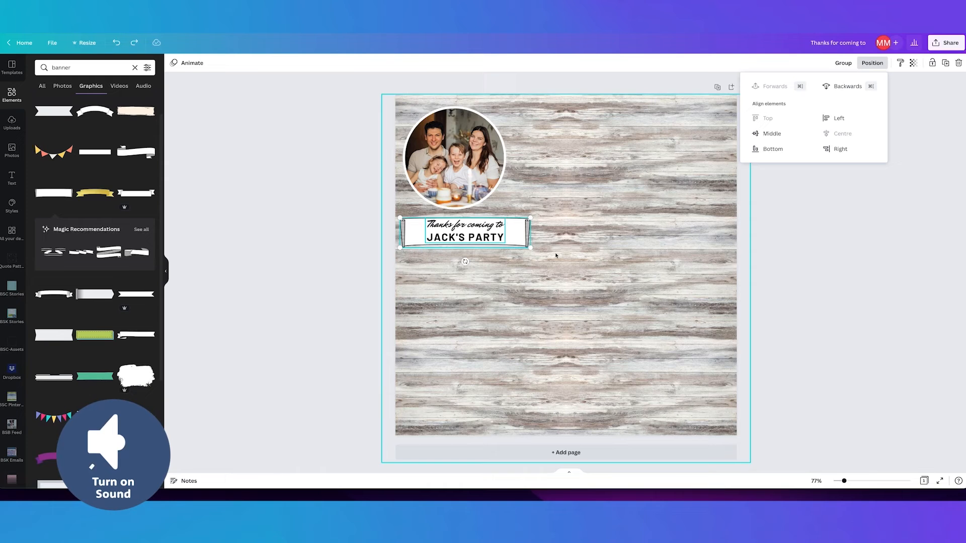
Nudge the two-line thank-you text slightly lower so it sits better inside the banner
{"action": "left_click", "coordinate": [390, 223]}
{"action": "left_click", "coordinate": [431, 269]}
{"action": "left_click", "coordinate": [443, 235]}
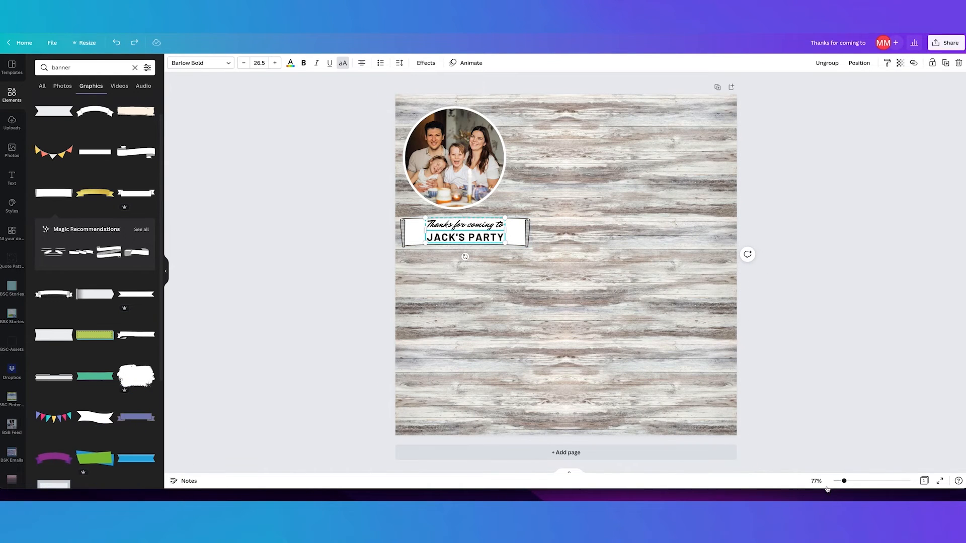
{"action": "left_click_drag", "start_coordinate": [844, 481], "coordinate": [864, 481]}
{"action": "scroll", "coordinate": [373, 276], "scroll_direction": "left", "scroll_amount": 3}
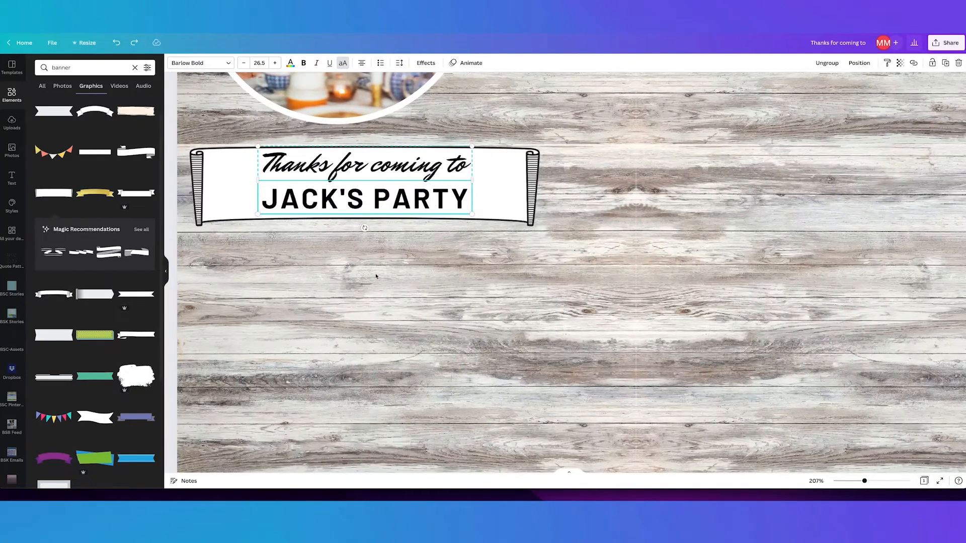
{"action": "scroll", "coordinate": [371, 288], "scroll_direction": "up", "scroll_amount": 5}
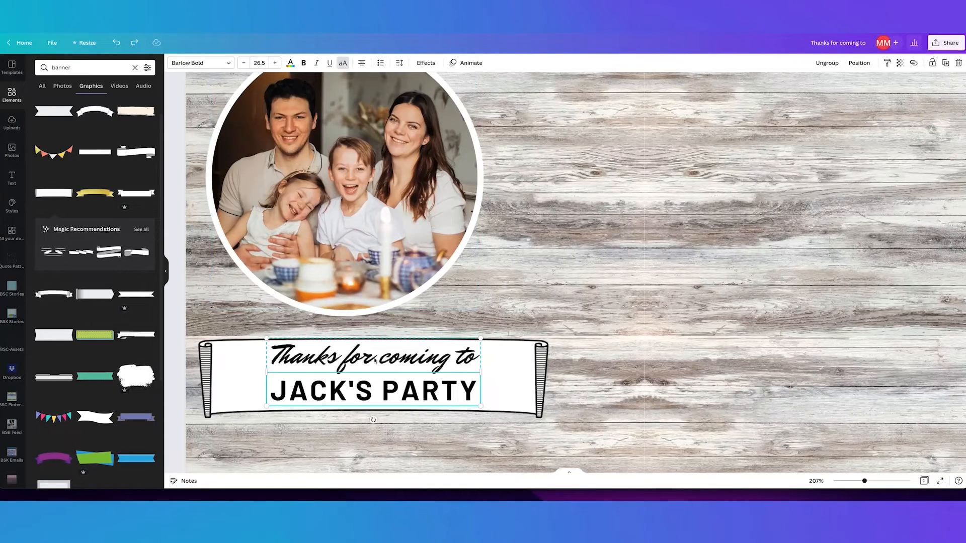
{"action": "left_click", "coordinate": [374, 360]}
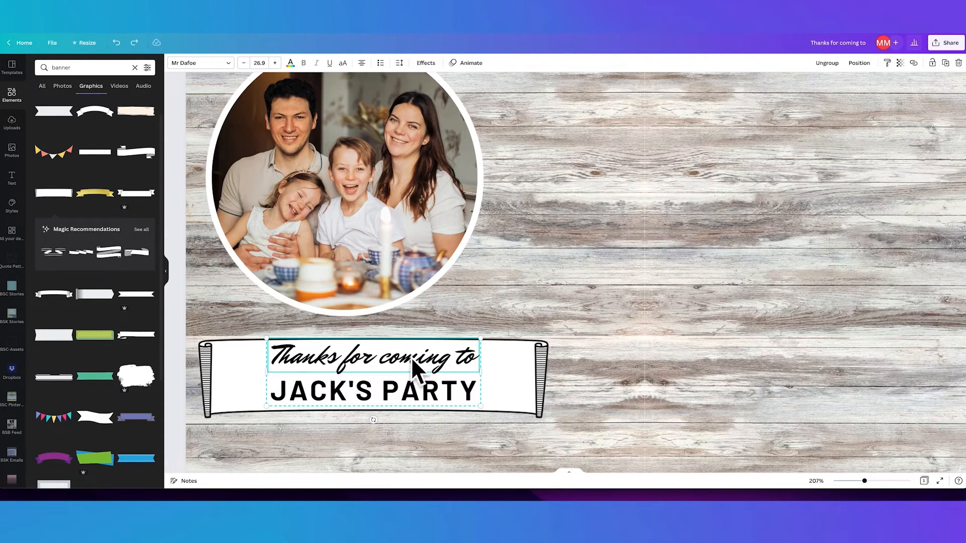
{"action": "left_click", "coordinate": [505, 326]}
{"action": "left_click", "coordinate": [473, 366]}
{"action": "left_click_drag", "start_coordinate": [472, 359], "coordinate": [469, 360]}
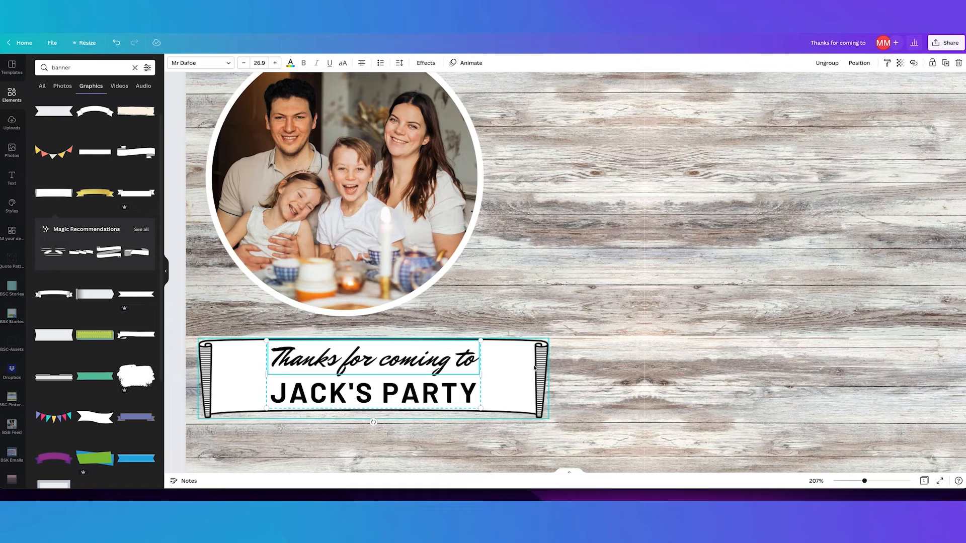
Shrink the banner and its text together to about the photo circle's width and centre them over the lower part of the photo
{"action": "left_click", "coordinate": [535, 388], "text": "shift"}
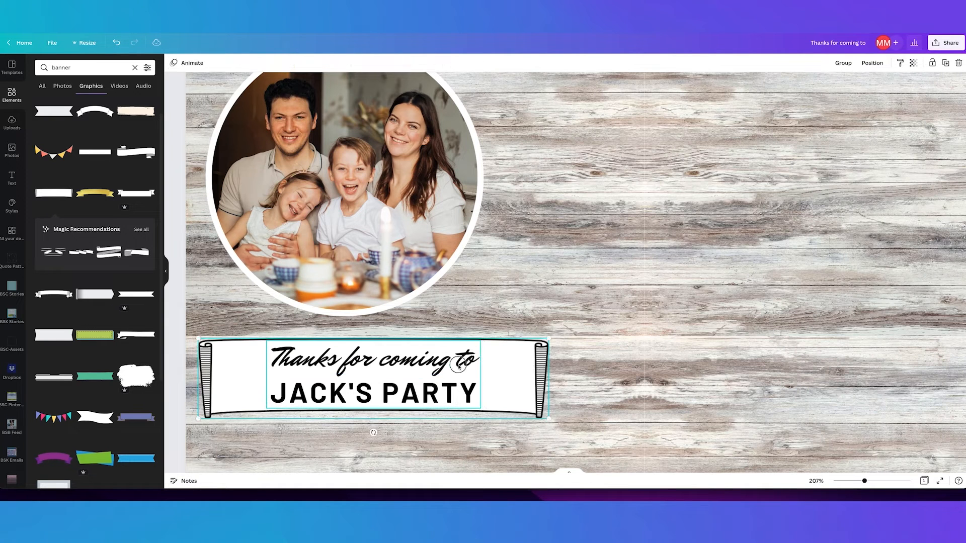
{"action": "left_click_drag", "start_coordinate": [548, 417], "coordinate": [468, 399]}
{"action": "left_click_drag", "start_coordinate": [419, 377], "coordinate": [431, 274]}
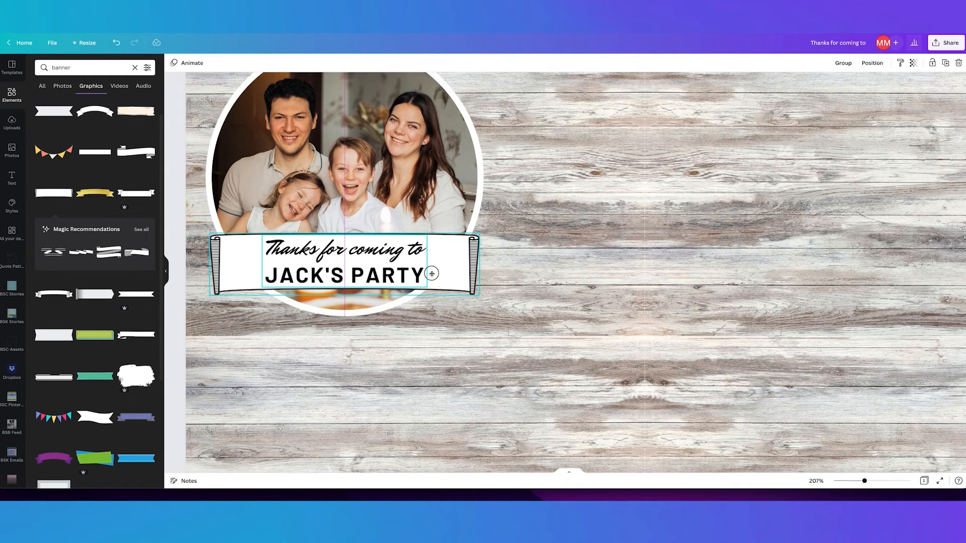
{"action": "left_click_drag", "start_coordinate": [432, 273], "coordinate": [432, 274]}
{"action": "scroll", "coordinate": [561, 264], "scroll_direction": "up", "scroll_amount": 2}
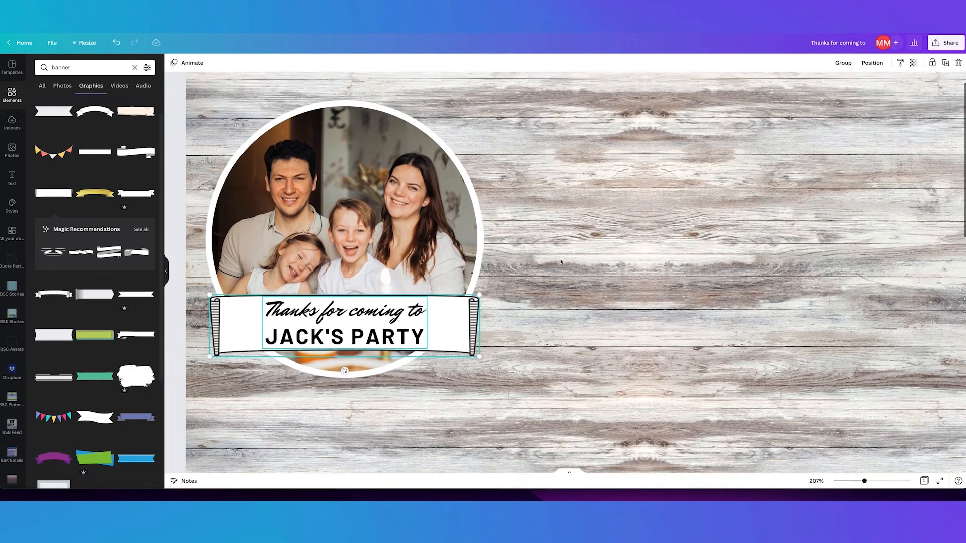
Group the circular photo, banner and text into one badge and place it near the page's upper-left corner
{"action": "left_click_drag", "start_coordinate": [863, 481], "coordinate": [843, 480]}
{"action": "left_click_drag", "start_coordinate": [388, 131], "coordinate": [523, 239]}
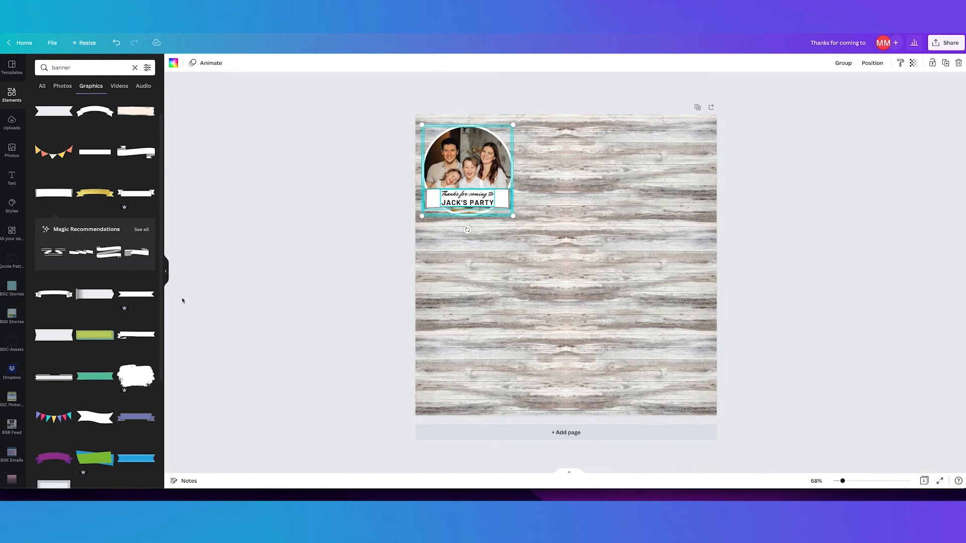
{"action": "key", "text": "ctrl+g"}
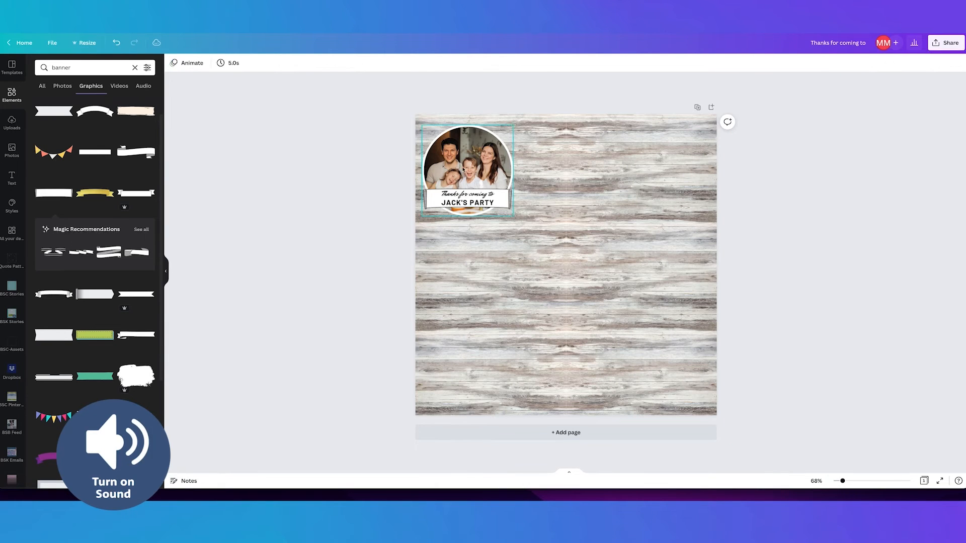
{"action": "mouse_move", "coordinate": [477, 180]}
{"action": "left_mouse_down"}
{"action": "mouse_move", "coordinate": [562, 179]}
{"action": "mouse_move", "coordinate": [494, 179]}
{"action": "mouse_move", "coordinate": [534, 217]}
{"action": "mouse_move", "coordinate": [507, 181]}
{"action": "mouse_move", "coordinate": [468, 200]}
{"action": "mouse_move", "coordinate": [519, 206]}
{"action": "mouse_move", "coordinate": [493, 176]}
{"action": "mouse_move", "coordinate": [466, 175]}
{"action": "left_mouse_up"}
Ungroup the wood background and shift its three right-hand images slightly left so they overlap the centre seam
{"action": "left_click", "coordinate": [607, 200]}
{"action": "double_click", "coordinate": [616, 204]}
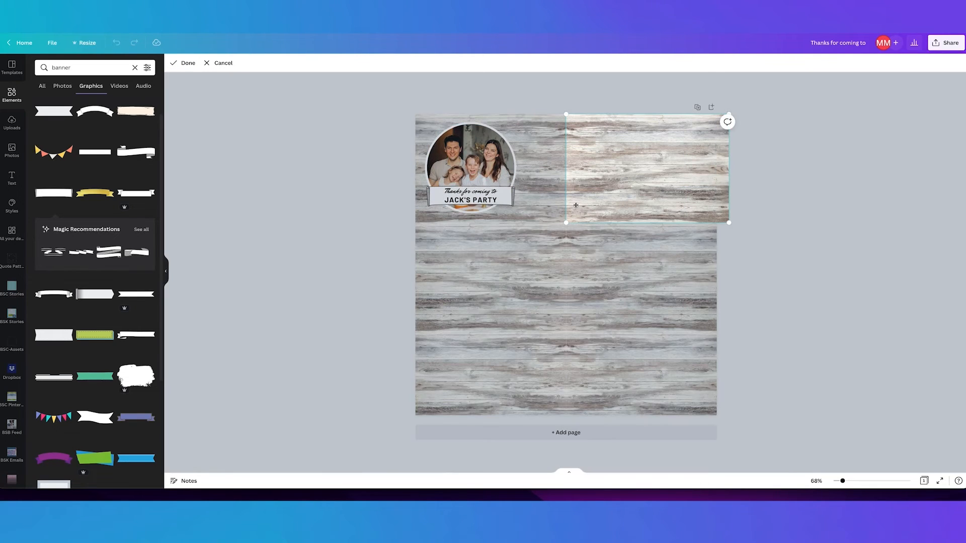
{"action": "left_click", "coordinate": [600, 321]}
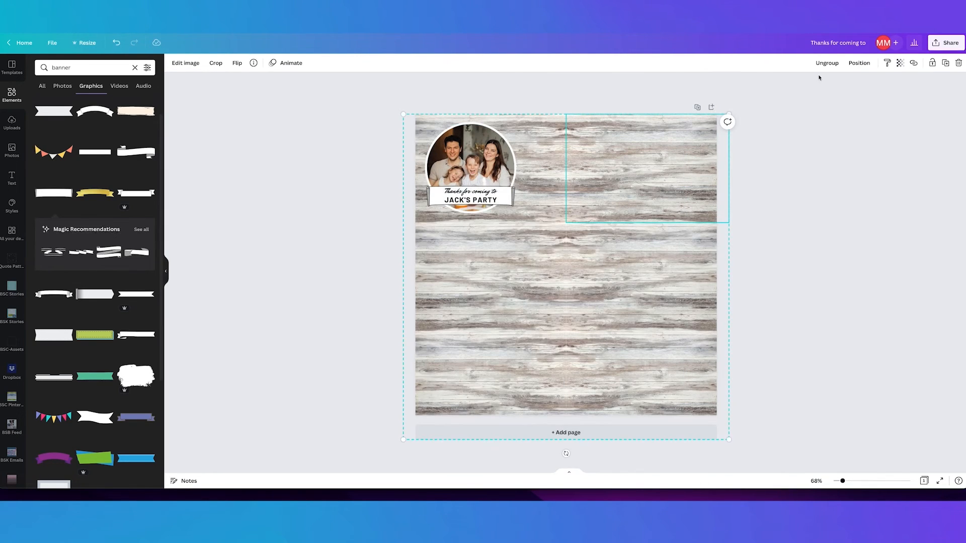
{"action": "left_click", "coordinate": [668, 183]}
{"action": "left_click", "coordinate": [660, 269], "text": "shift"}
{"action": "left_click", "coordinate": [658, 354], "text": "shift"}
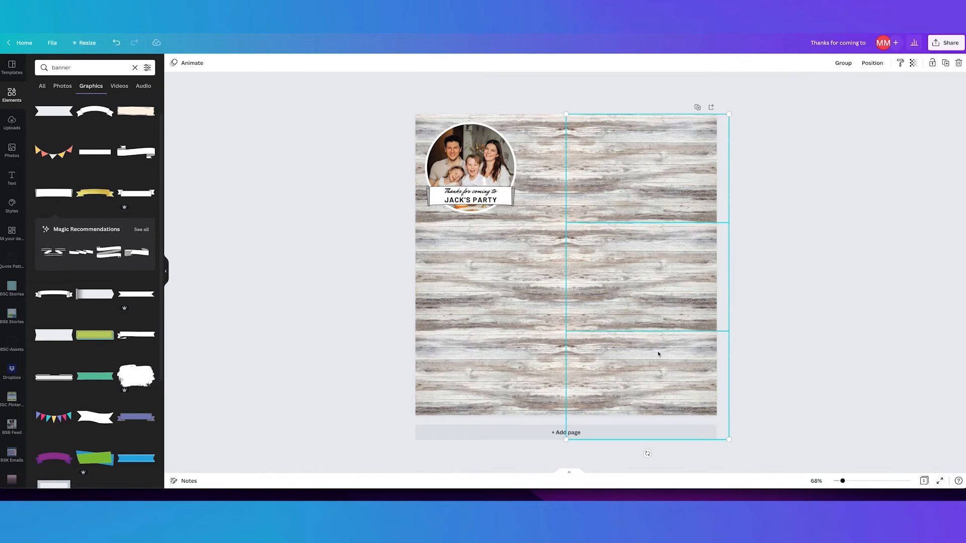
{"action": "key", "text": "shift+Left"}
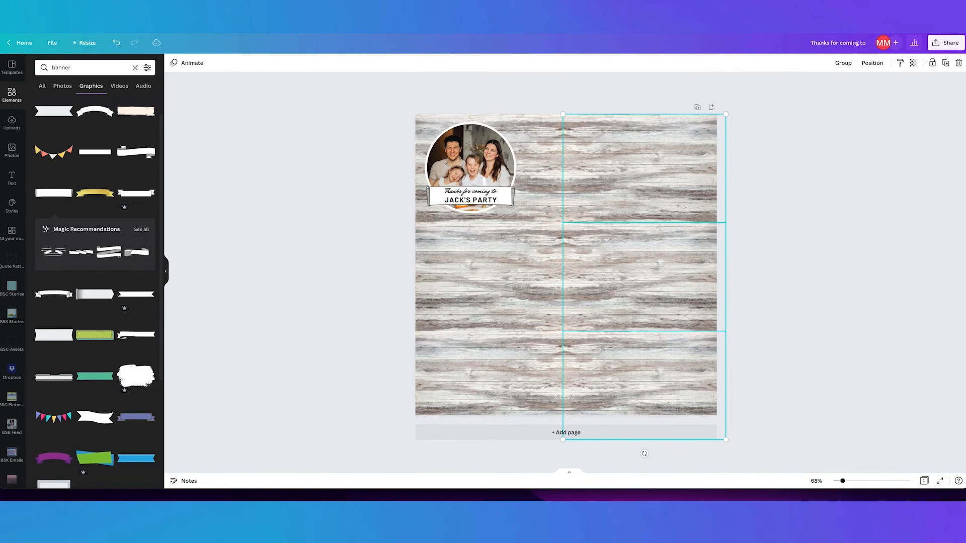
{"action": "key", "text": "Right"}
{"action": "key", "text": "Right"}
{"action": "key", "text": "Right"}
{"action": "key", "text": "Right"}
{"action": "key", "text": "Right"}
{"action": "key", "text": "Right"}
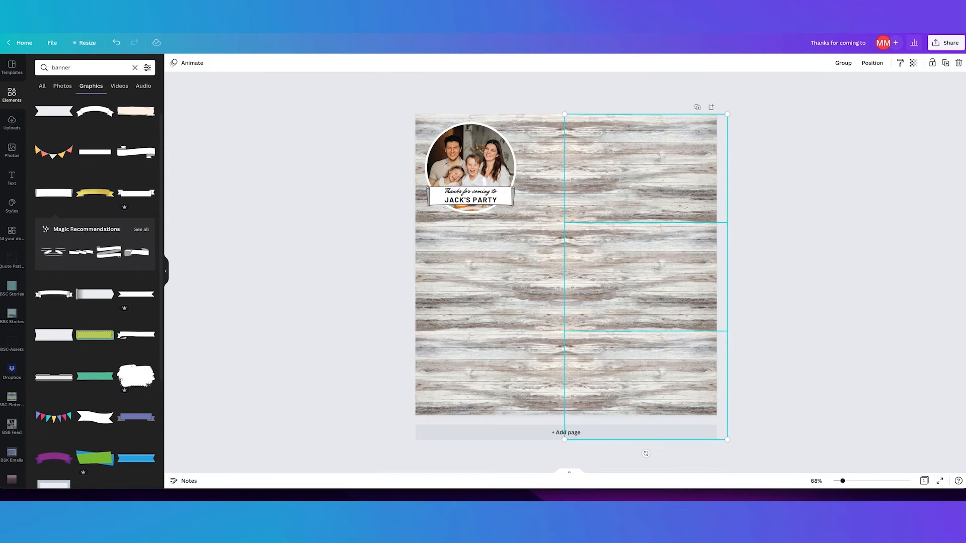
{"action": "left_click", "coordinate": [821, 341]}
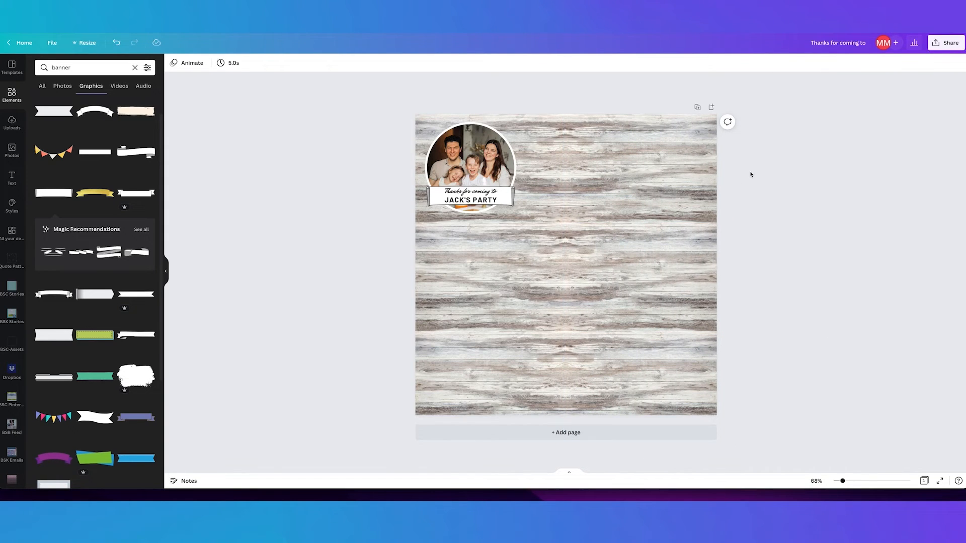
Regroup all six wood images and centre the background group horizontally on the page
{"action": "left_click_drag", "start_coordinate": [745, 162], "coordinate": [531, 363]}
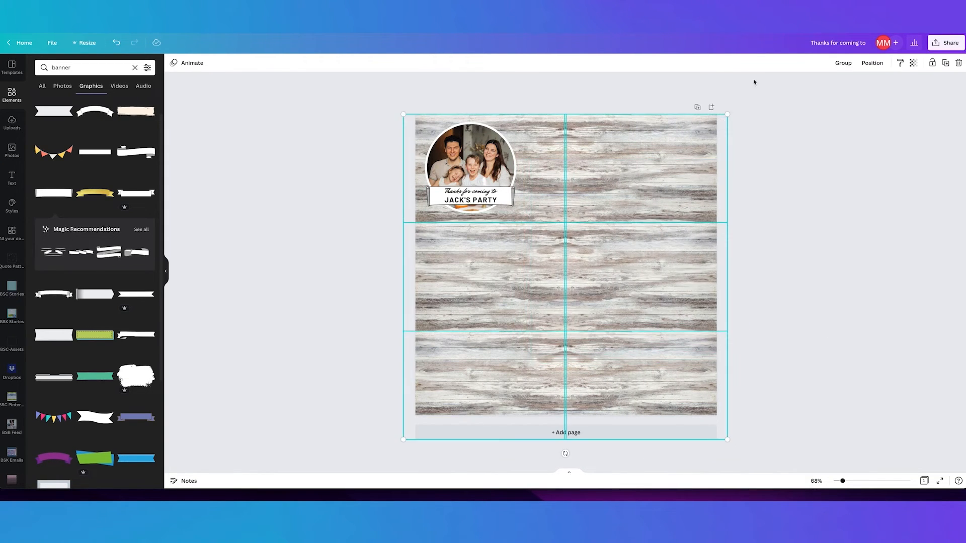
{"action": "left_click", "coordinate": [842, 63]}
{"action": "left_click", "coordinate": [607, 164]}
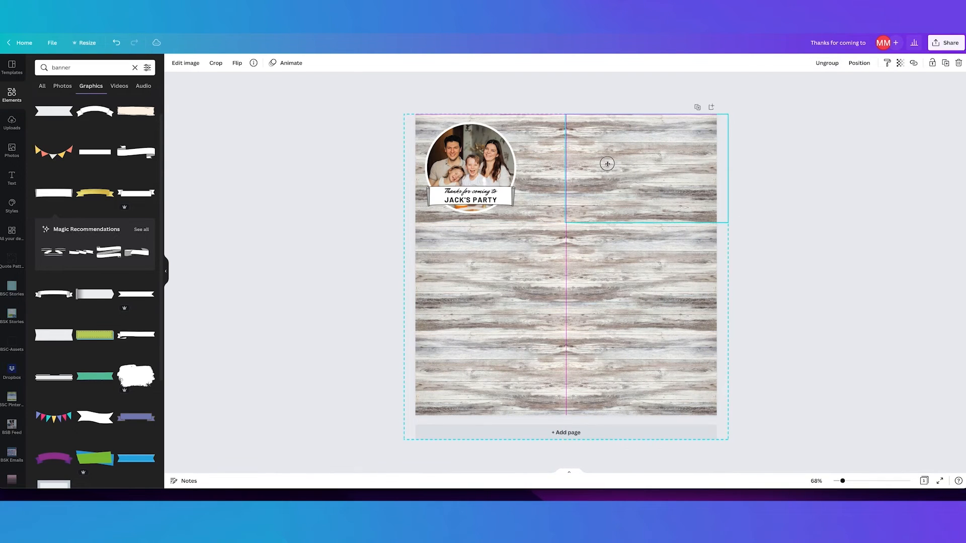
{"action": "left_click", "coordinate": [565, 91]}
Duplicate the badge twice to form a row of three across the page's upper part, and shrink all three slightly together
{"action": "left_click", "coordinate": [470, 156]}
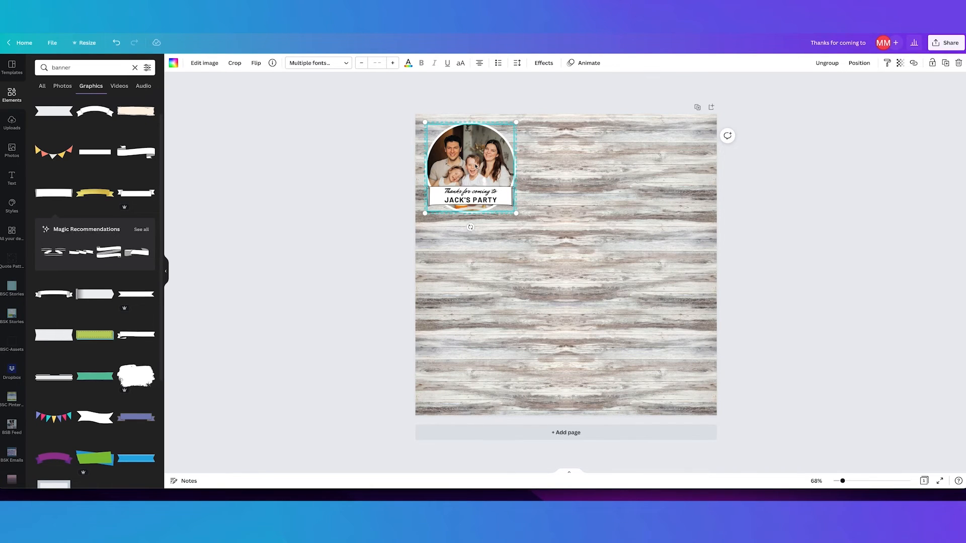
{"action": "left_click_drag", "start_coordinate": [477, 166], "coordinate": [671, 175]}
{"action": "key", "text": "ctrl+a"}
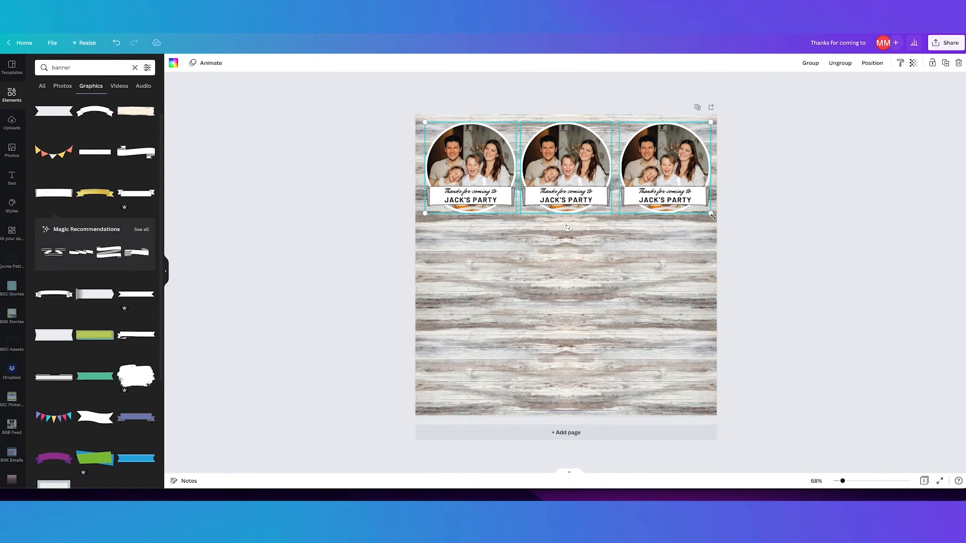
{"action": "left_click_drag", "start_coordinate": [713, 216], "coordinate": [698, 209]}
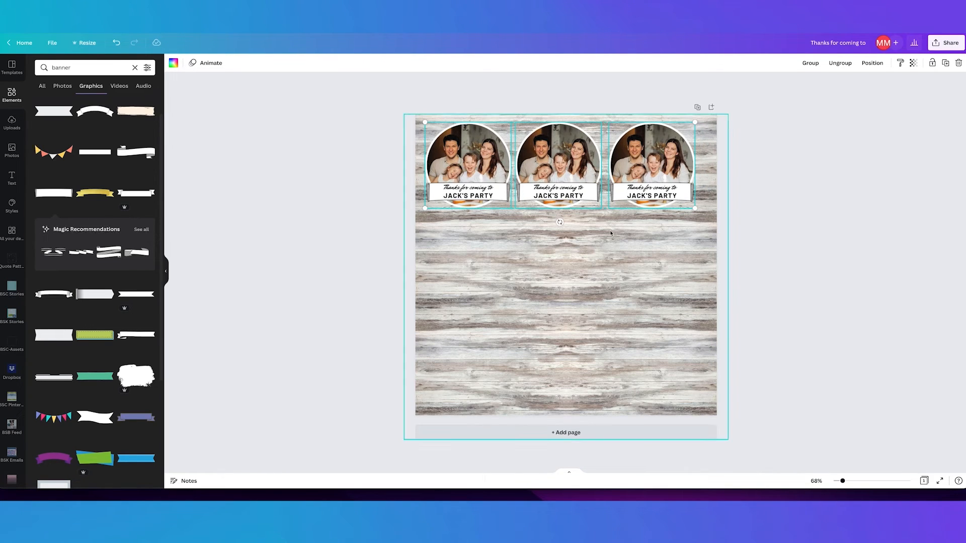
{"action": "left_click", "coordinate": [726, 187]}
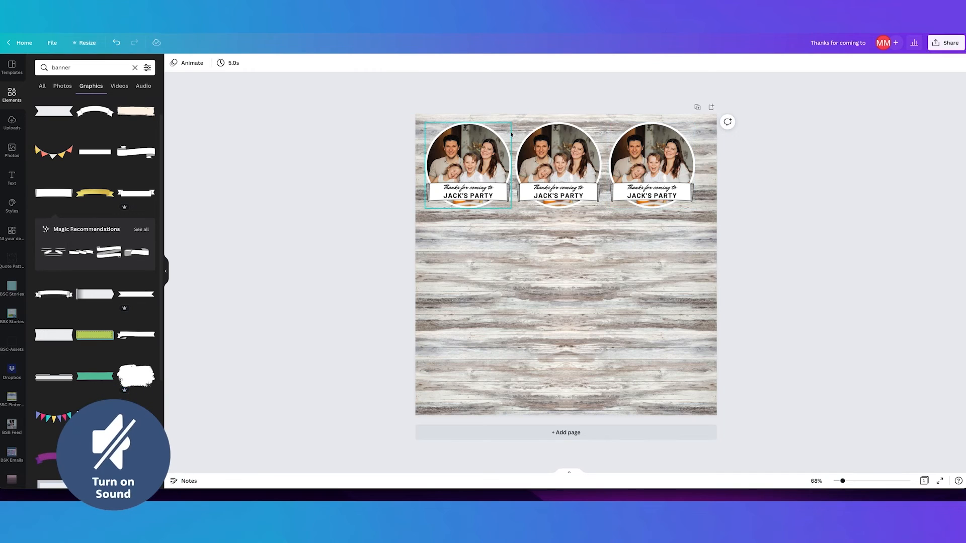
Spread the three badges across the page, with the outer two near the side edges and one in the centre
{"action": "left_click", "coordinate": [672, 173]}
{"action": "left_click_drag", "start_coordinate": [672, 172], "coordinate": [683, 173]}
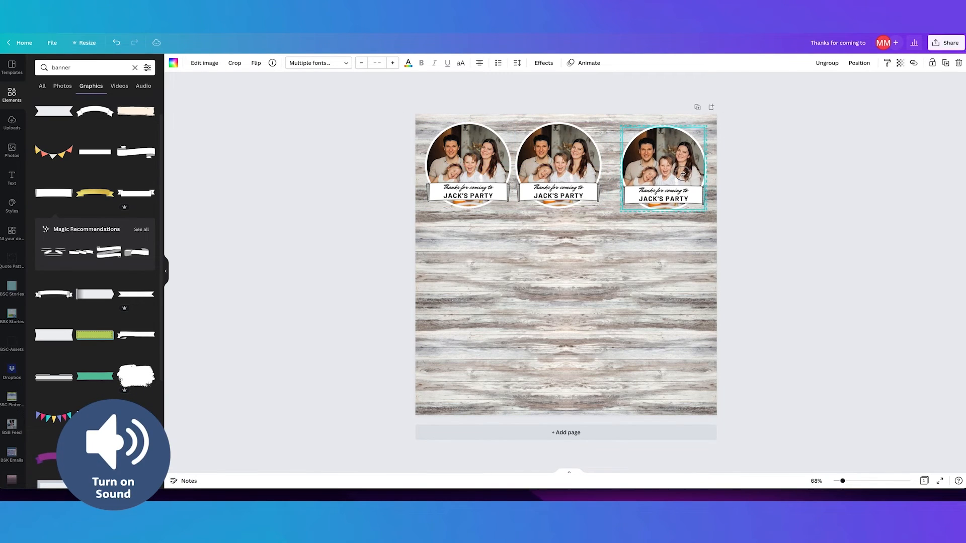
{"action": "left_click_drag", "start_coordinate": [465, 163], "coordinate": [466, 169]}
{"action": "left_click_drag", "start_coordinate": [543, 170], "coordinate": [551, 177]}
Align the three badges by their middles and space them evenly horizontally
{"action": "left_click", "coordinate": [491, 175], "text": "shift"}
{"action": "left_click", "coordinate": [665, 177], "text": "shift"}
{"action": "left_click", "coordinate": [872, 63]}
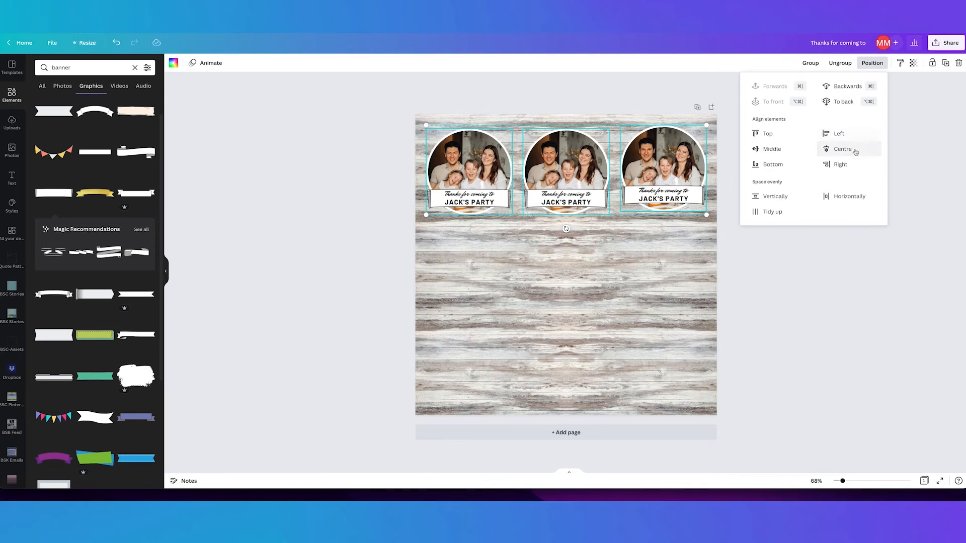
{"action": "left_click", "coordinate": [786, 152]}
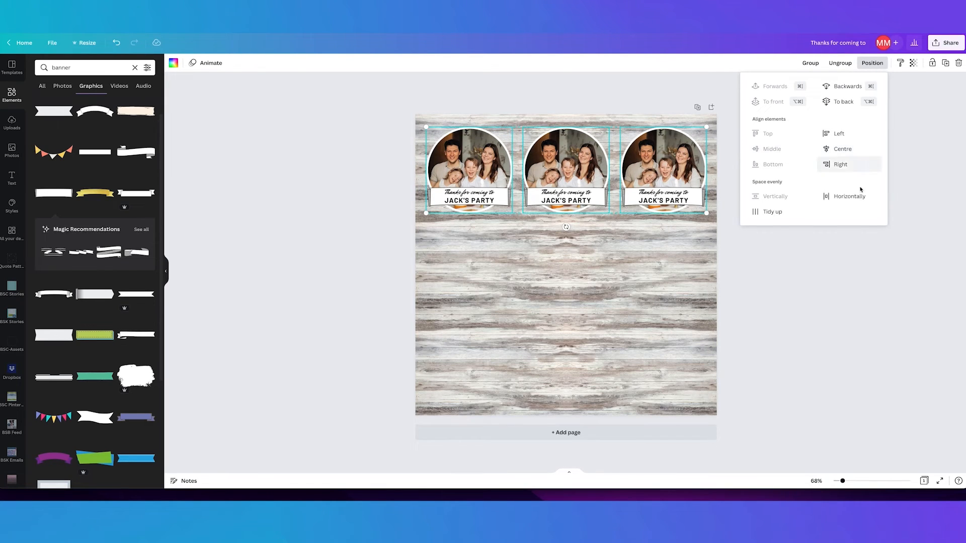
{"action": "left_click", "coordinate": [848, 198]}
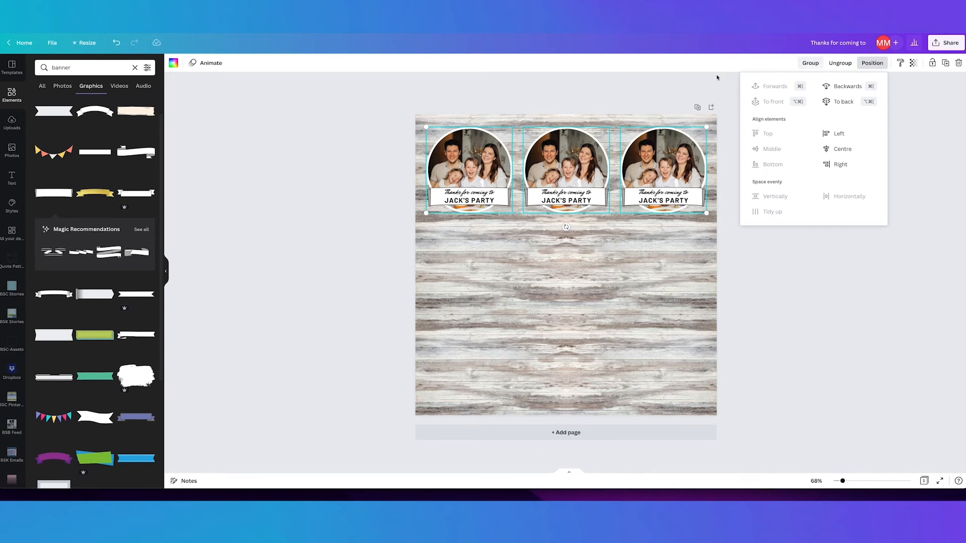
{"action": "left_click_drag", "start_coordinate": [664, 171], "coordinate": [664, 174]}
Group the three badges as one row and duplicate it twice down the page to make a three-by-three grid
{"action": "left_click", "coordinate": [810, 63]}
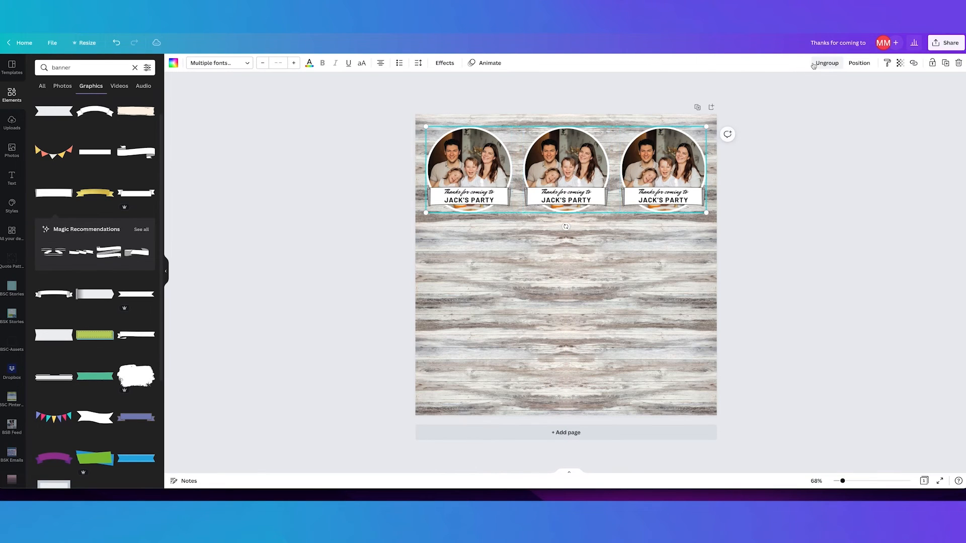
{"action": "left_click", "coordinate": [667, 166]}
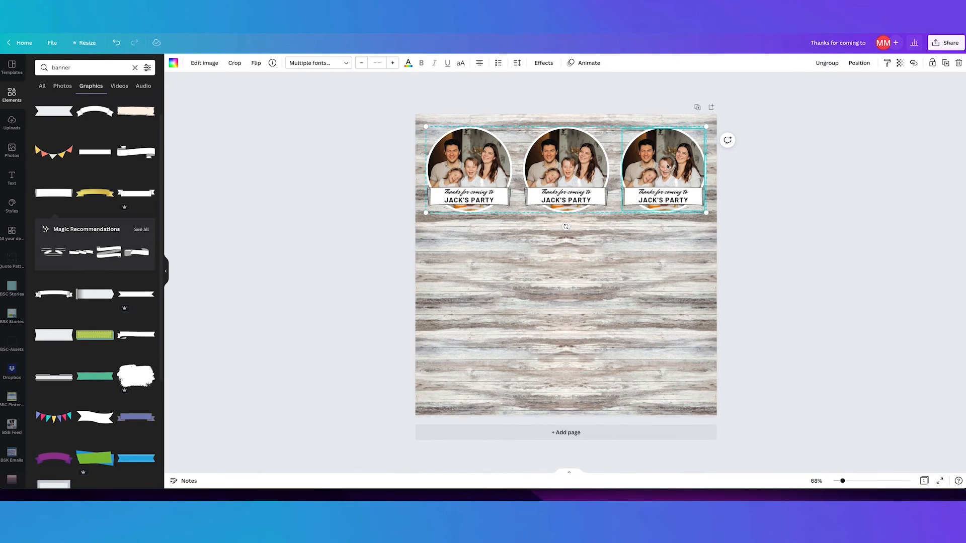
{"action": "left_click_drag", "start_coordinate": [668, 166], "coordinate": [675, 351]}
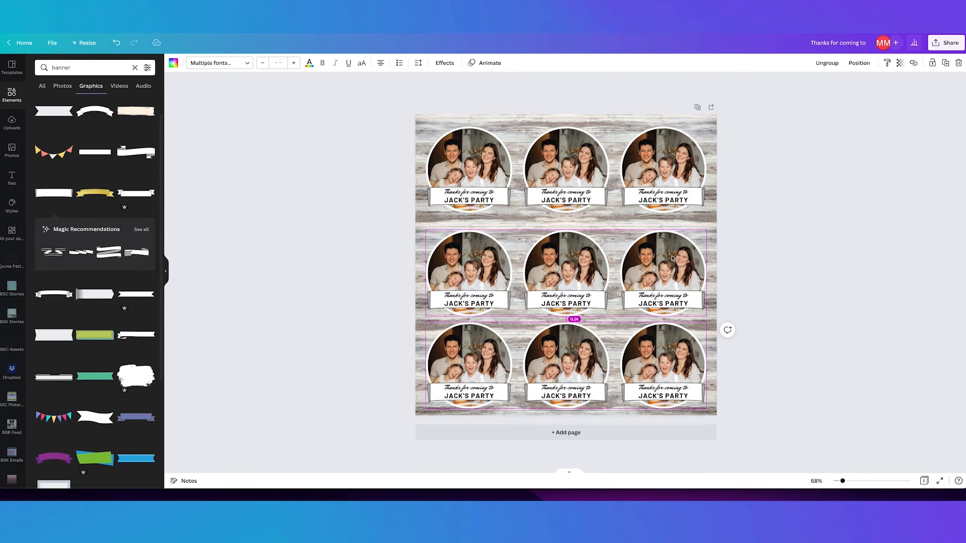
Move the bottom row of badges up slightly to leave a larger margin at the page's lower edge
{"action": "left_click", "coordinate": [672, 259], "text": "shift"}
{"action": "left_click", "coordinate": [668, 175], "text": "shift"}
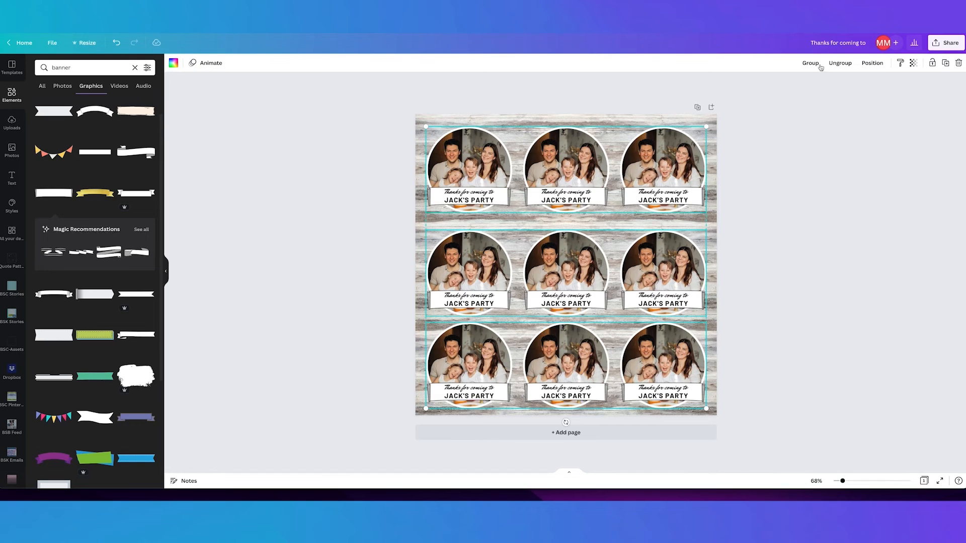
{"action": "left_click", "coordinate": [724, 318]}
{"action": "left_click_drag", "start_coordinate": [677, 358], "coordinate": [677, 351]}
Select all three badge rows and space them evenly vertically
{"action": "left_click", "coordinate": [674, 283], "text": "shift"}
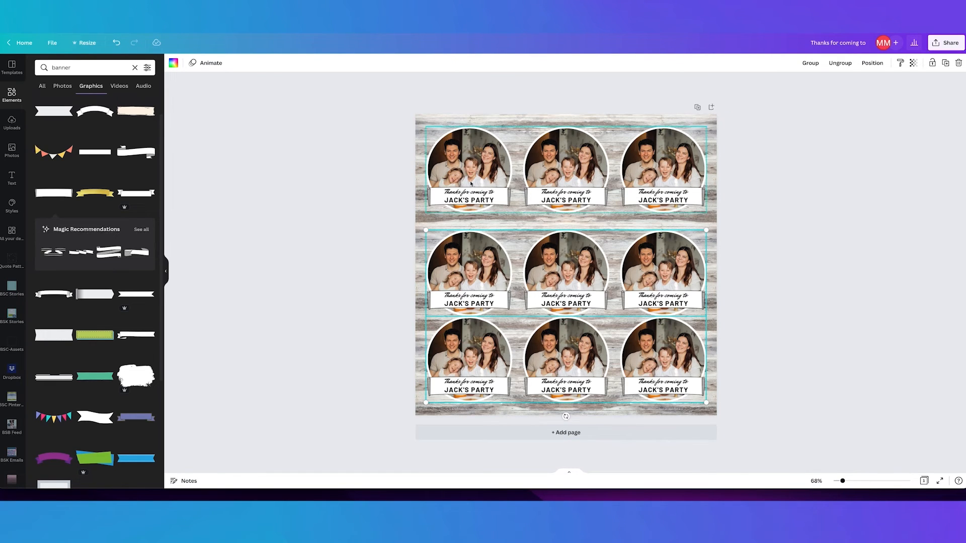
{"action": "left_click", "coordinate": [659, 173], "text": "shift"}
{"action": "left_click", "coordinate": [871, 63]}
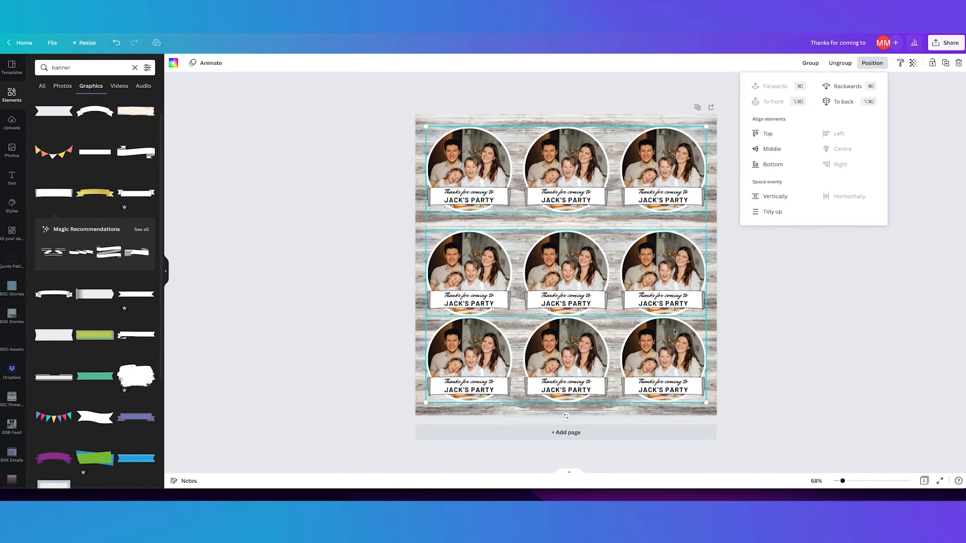
{"action": "left_click", "coordinate": [782, 199]}
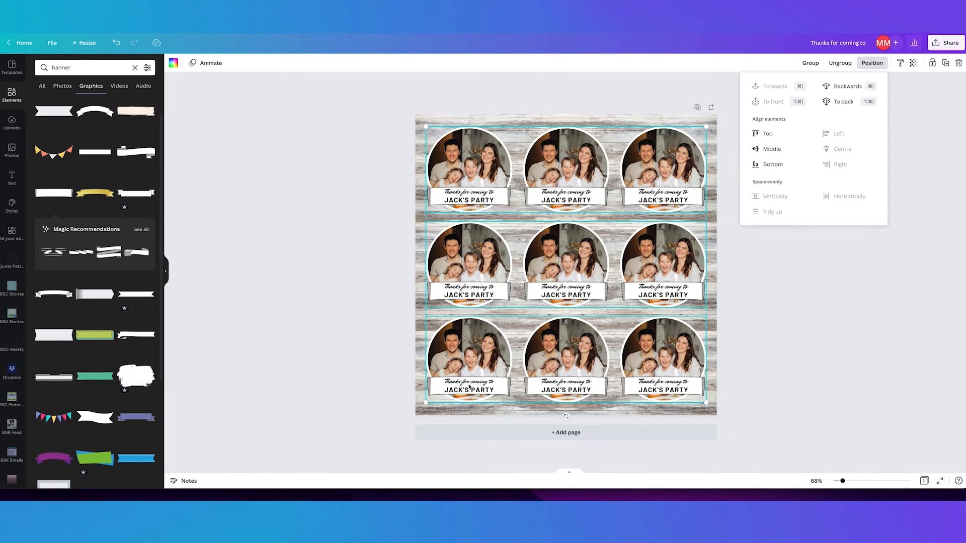
{"action": "left_click", "coordinate": [644, 175]}
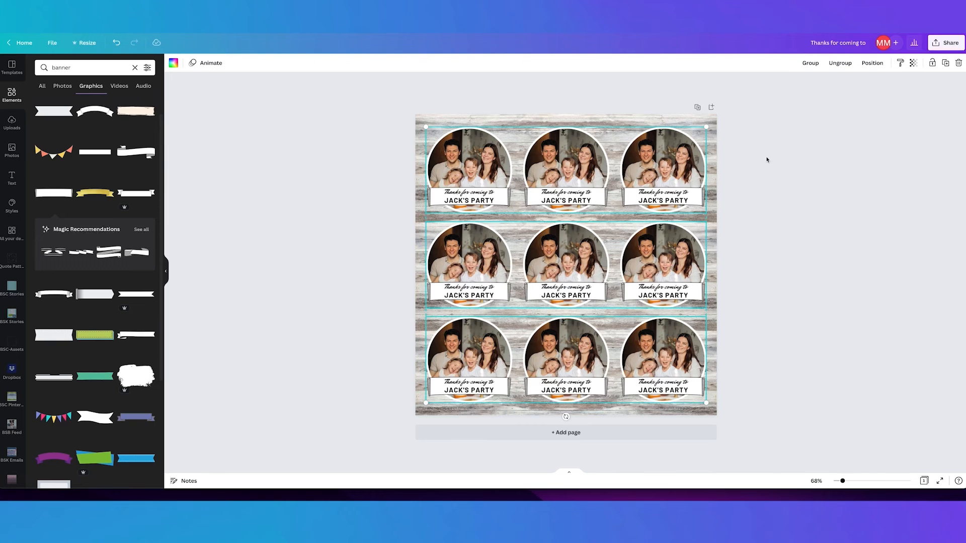
{"action": "left_click", "coordinate": [797, 189]}
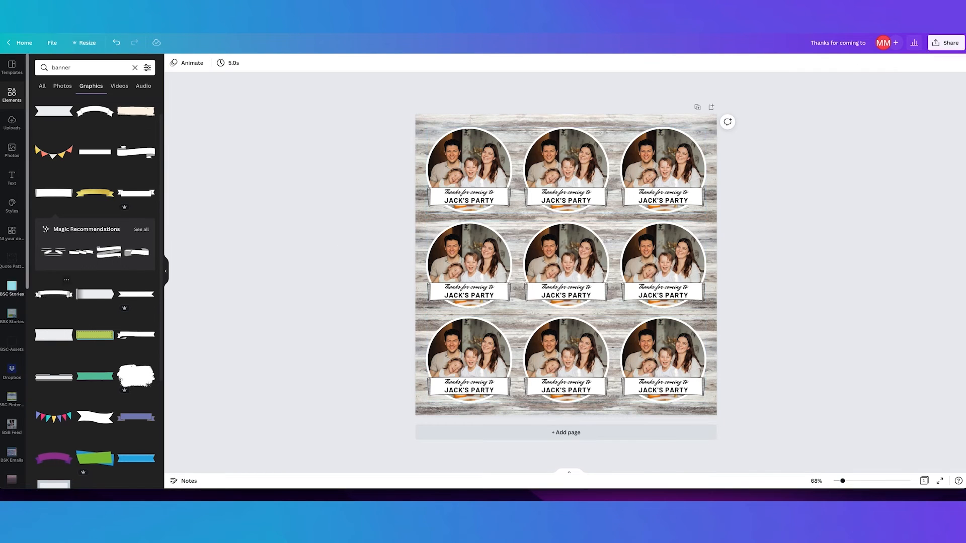
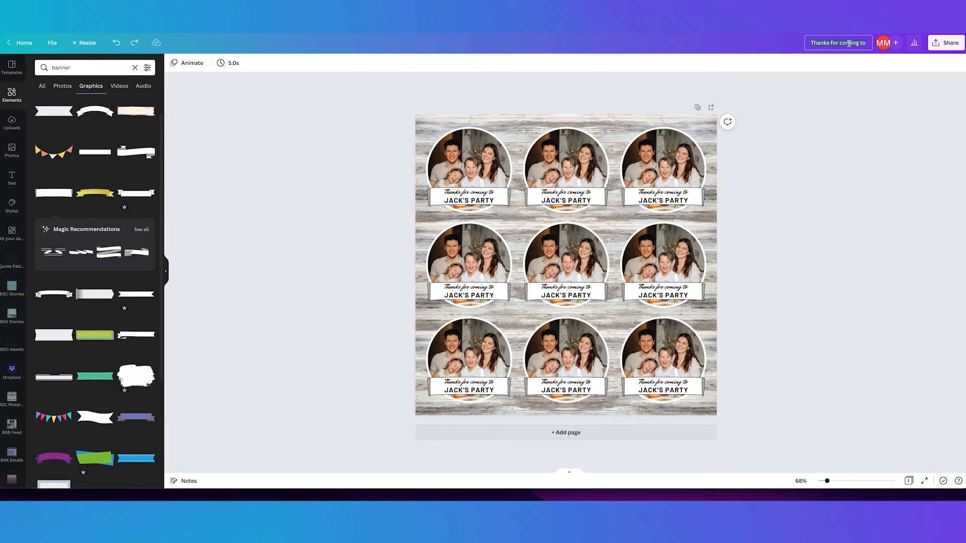
Rename the design Jacks-Party and choose JPG as its download file type
{"action": "type", "text": "jacks-Party"}
{"action": "left_click", "coordinate": [948, 43]}
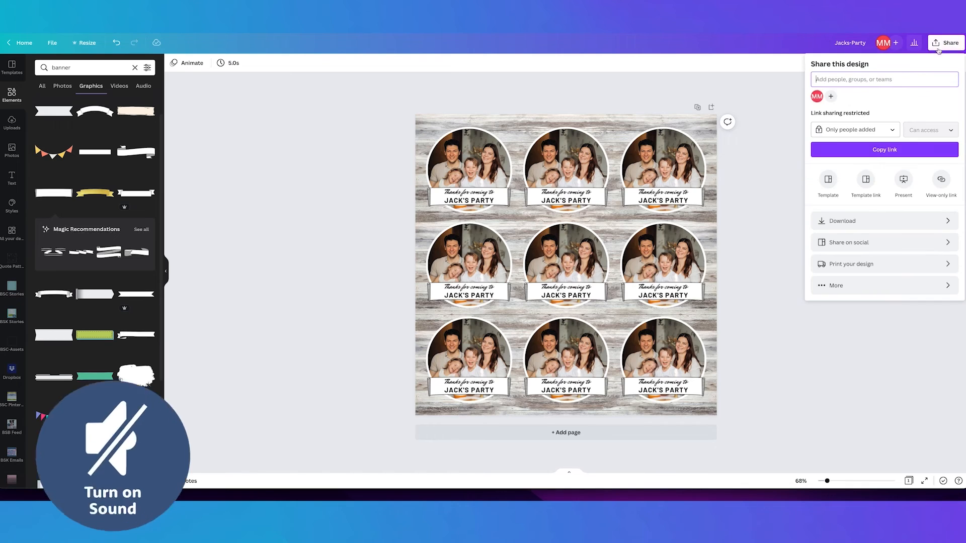
{"action": "left_click", "coordinate": [835, 220]}
{"action": "left_click", "coordinate": [843, 100]}
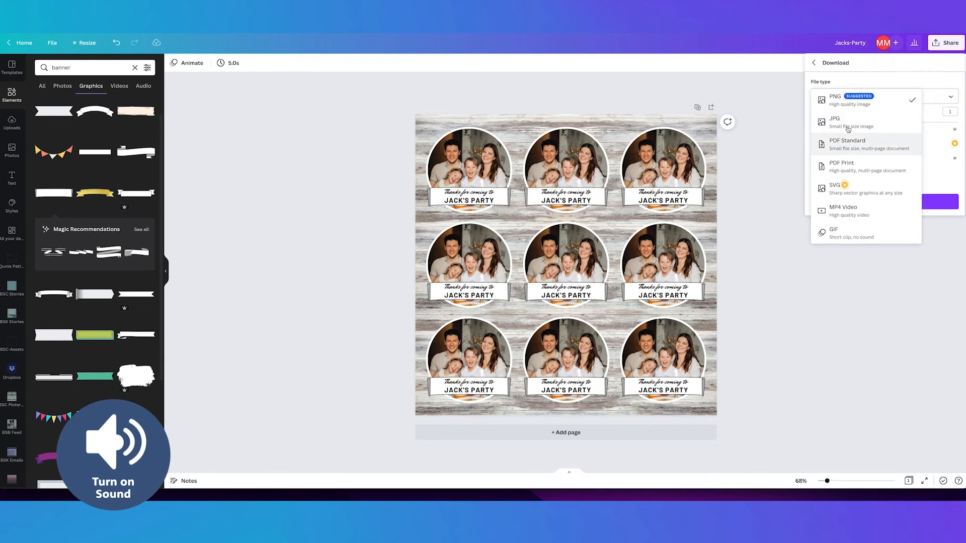
{"action": "left_click", "coordinate": [841, 122]}
Set the export size to 3 (6000 × 6000 px) and quality to 100, and download the JPG
{"action": "left_click_drag", "start_coordinate": [841, 123], "coordinate": [956, 122]}
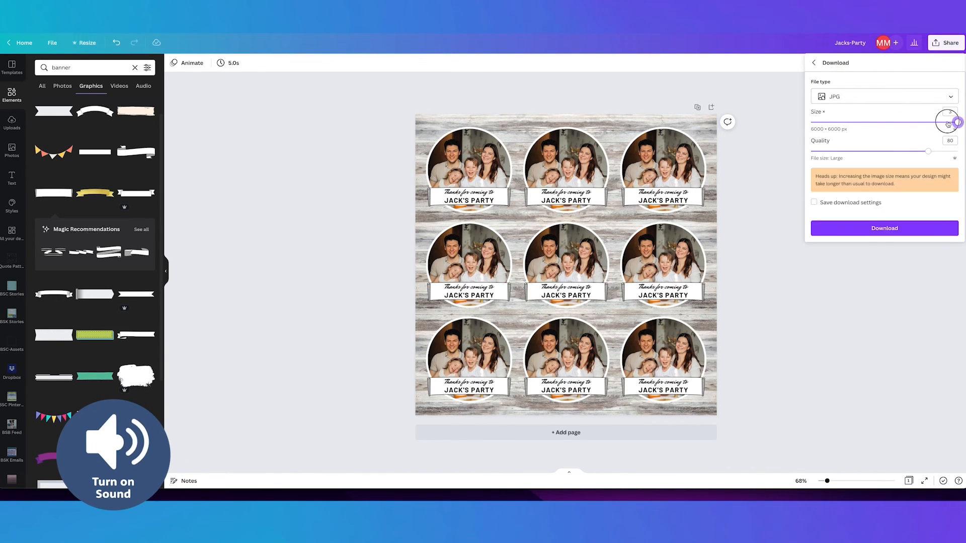
{"action": "left_click_drag", "start_coordinate": [930, 154], "coordinate": [958, 151]}
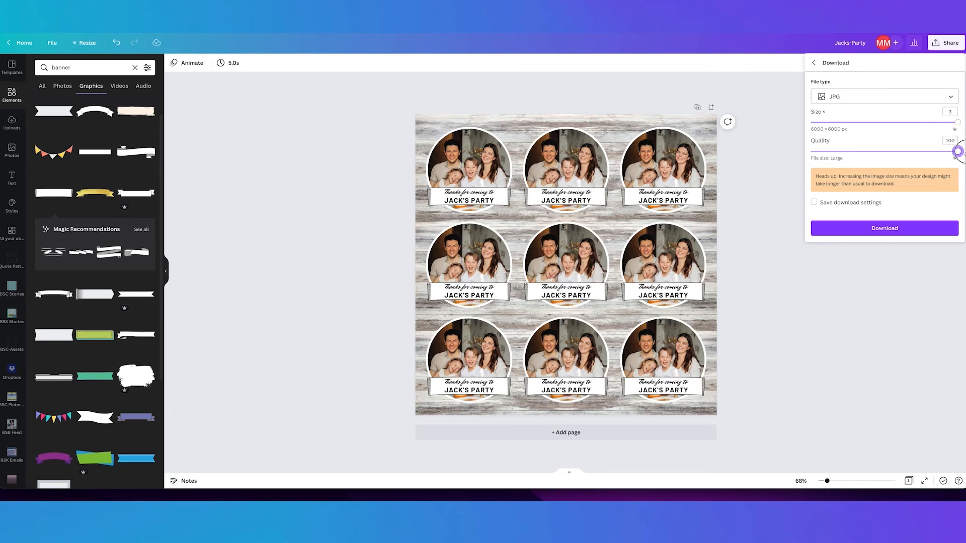
{"action": "left_click", "coordinate": [891, 230]}
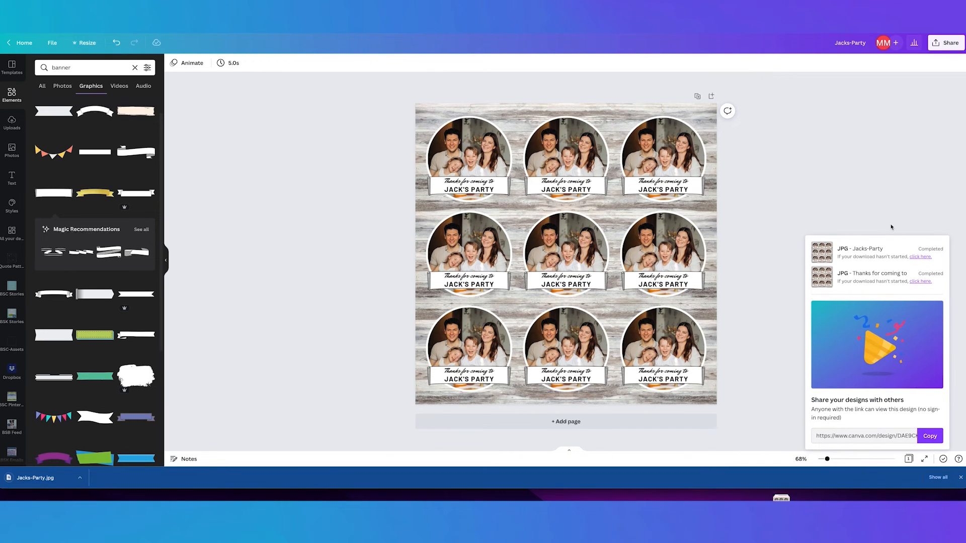
{"action": "left_click", "coordinate": [890, 227]}
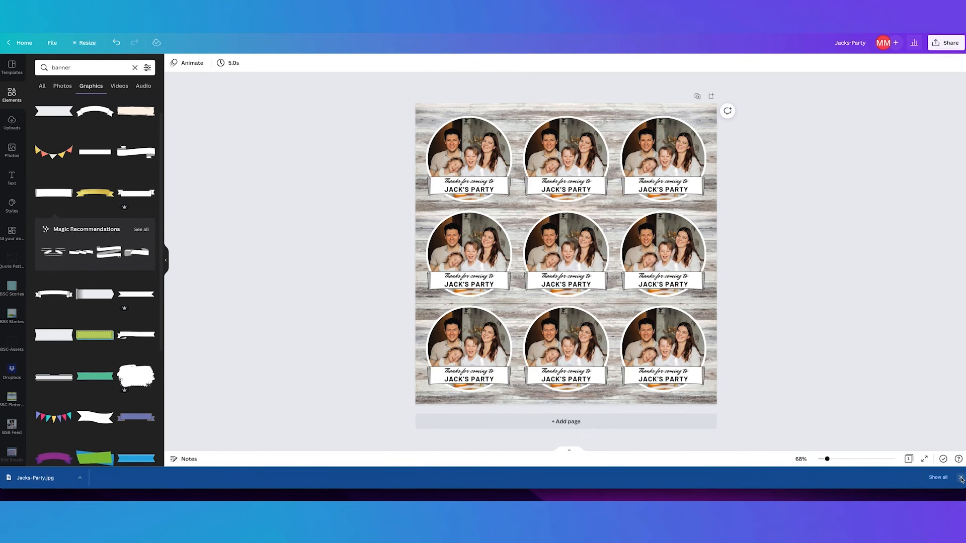
{"action": "left_click", "coordinate": [960, 478]}
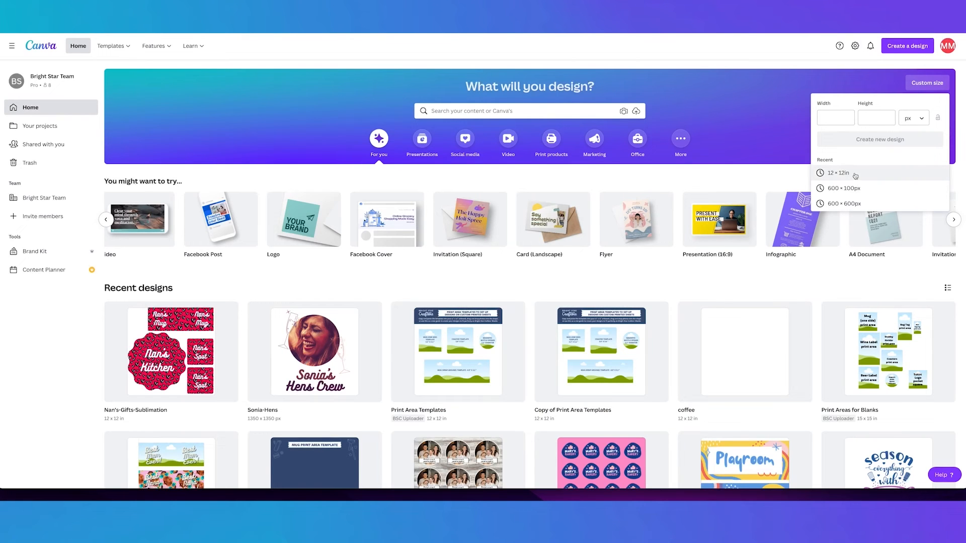
Create a new blank custom-size design of 12 x 12 in
{"action": "left_click", "coordinate": [925, 84]}
{"action": "left_click", "coordinate": [924, 84]}
{"action": "left_click", "coordinate": [913, 118]}
{"action": "left_click", "coordinate": [914, 135]}
{"action": "left_click", "coordinate": [835, 118]}
{"action": "type", "text": "12"}
{"action": "key", "text": "Tab"}
{"action": "type", "text": "12"}
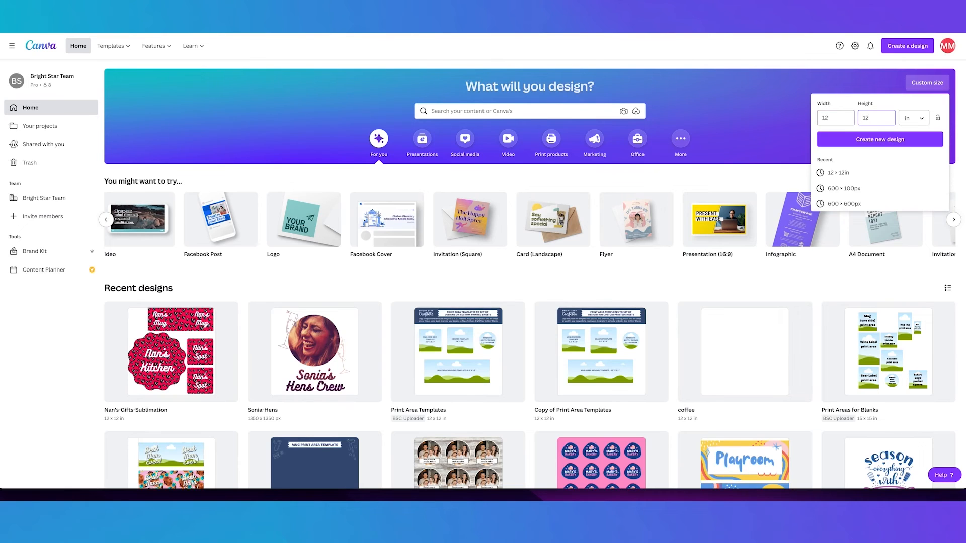
{"action": "left_click", "coordinate": [857, 141]}
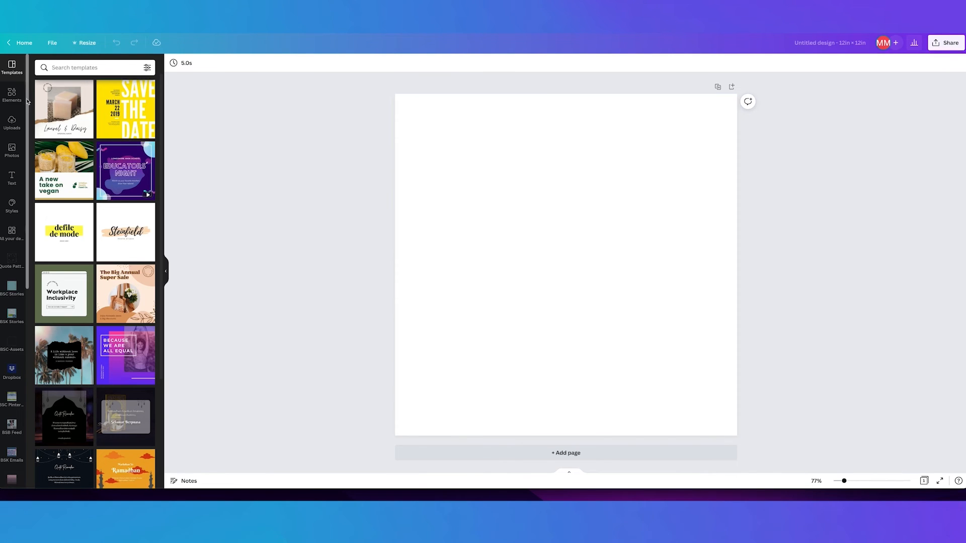
{"action": "left_click", "coordinate": [98, 68]}
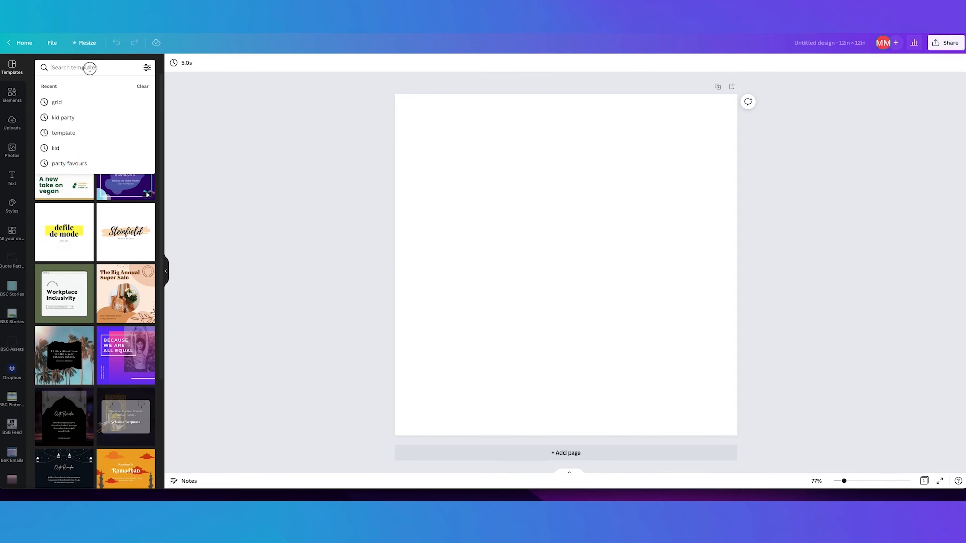
{"action": "type", "text": "floral"}
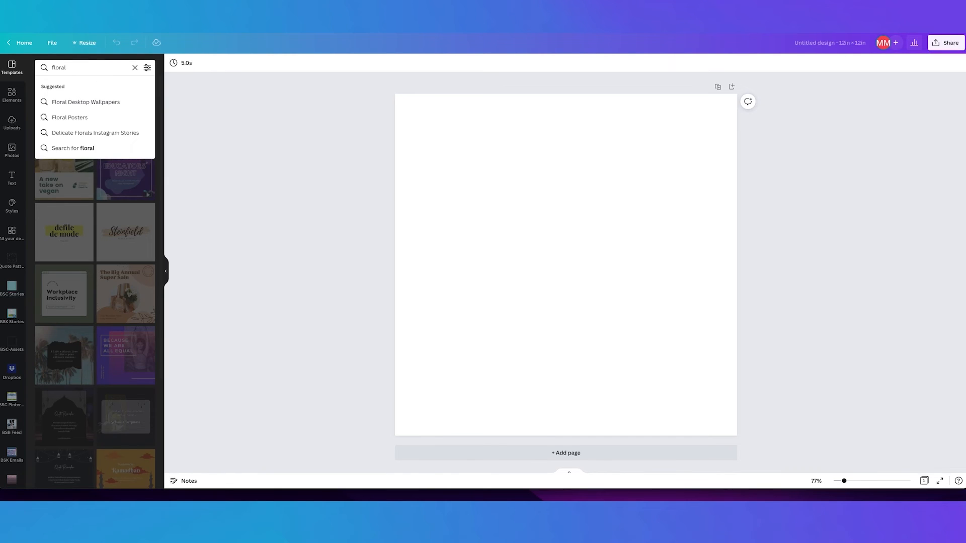
{"action": "key", "text": "Return"}
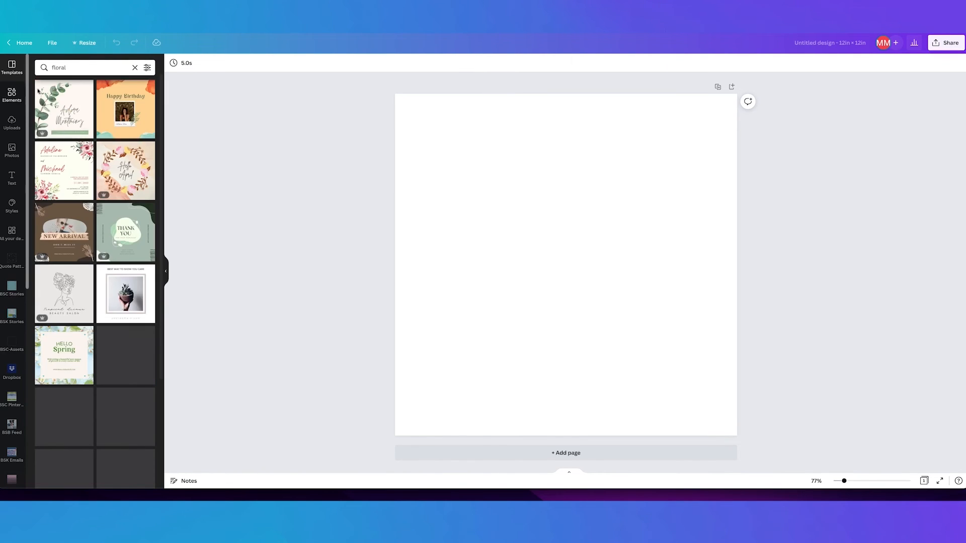
Search the elements library for floral pattern
{"action": "left_click", "coordinate": [12, 95]}
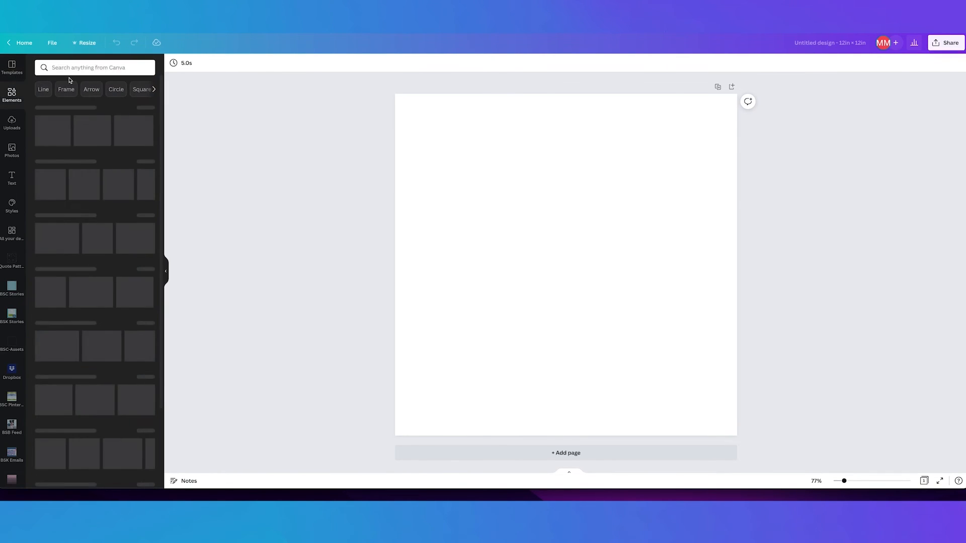
{"action": "left_click", "coordinate": [83, 68]}
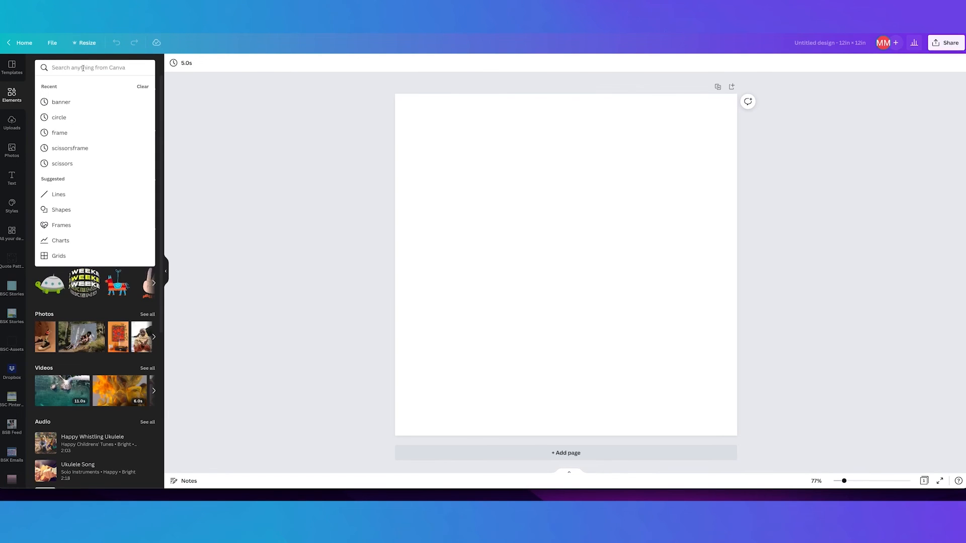
{"action": "type", "text": "f"}
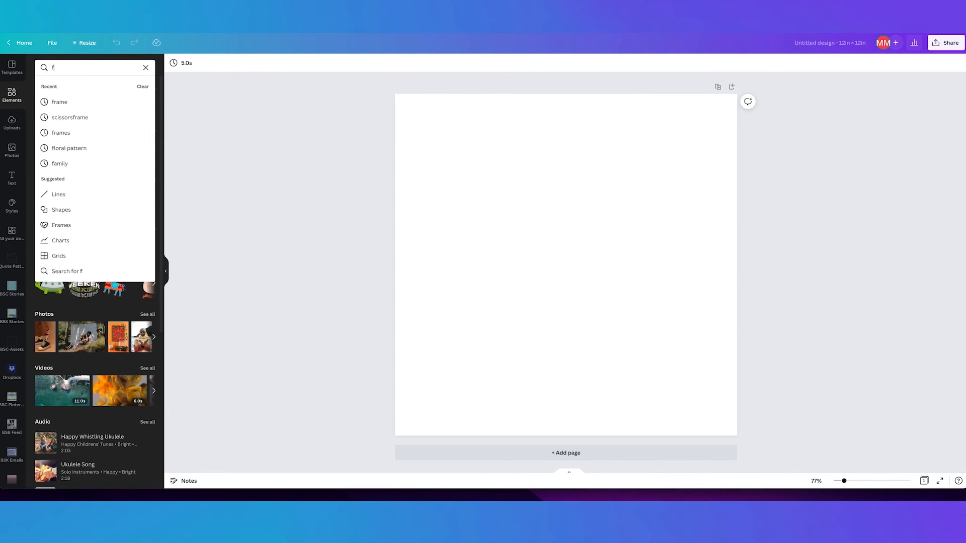
{"action": "type", "text": "loral"}
{"action": "key", "text": "Return"}
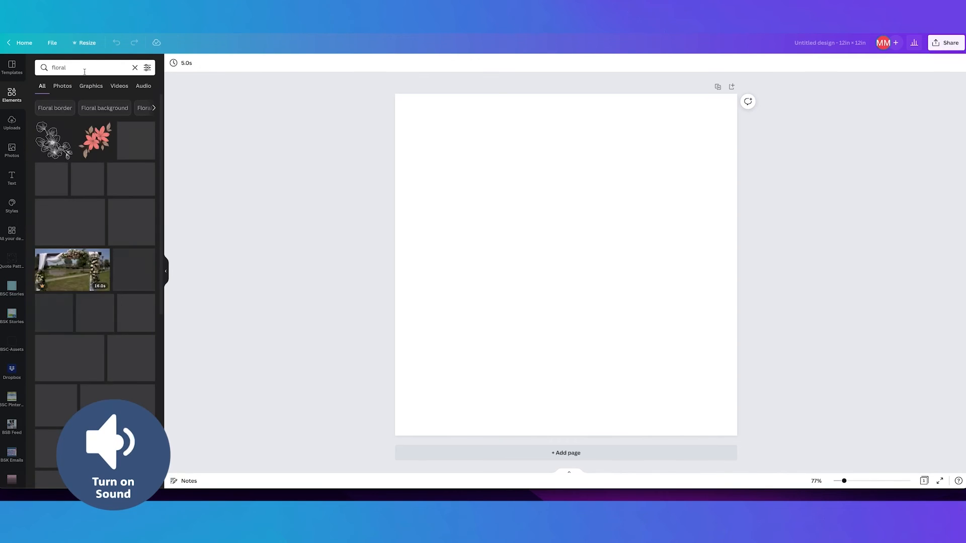
{"action": "left_click", "coordinate": [85, 71]}
{"action": "type", "text": "pattern"}
{"action": "key", "text": "Return"}
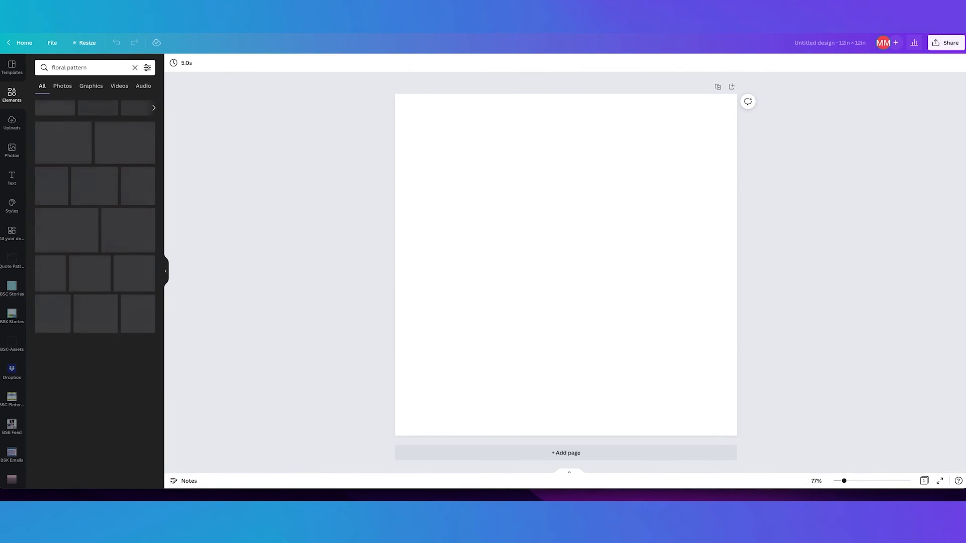
Try the flower pattern with orange, pink and navy blooms on the page and remove it
{"action": "scroll", "coordinate": [90, 164], "scroll_direction": "down", "scroll_amount": 1}
{"action": "scroll", "coordinate": [89, 164], "scroll_direction": "down", "scroll_amount": 1}
{"action": "scroll", "coordinate": [93, 164], "scroll_direction": "up", "scroll_amount": 2}
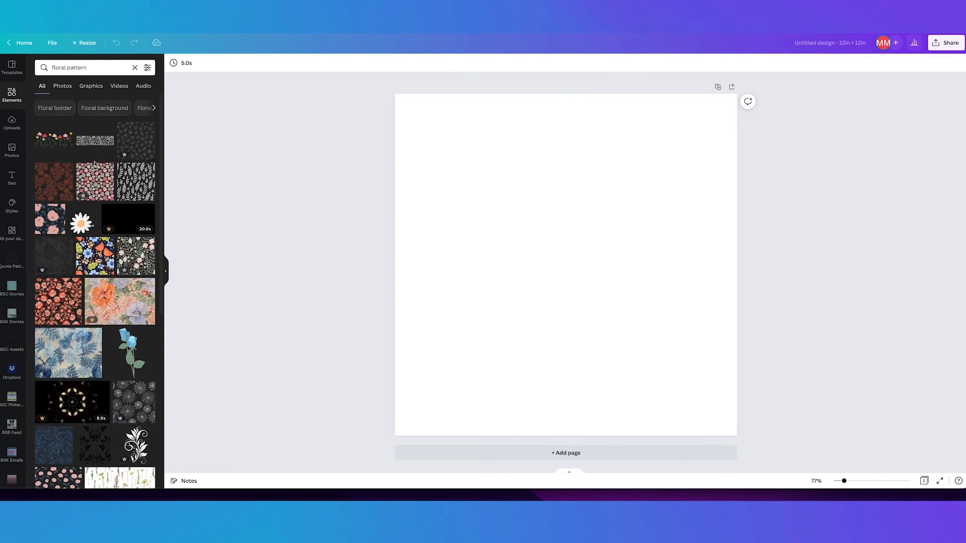
{"action": "scroll", "coordinate": [95, 164], "scroll_direction": "down", "scroll_amount": 5}
{"action": "scroll", "coordinate": [108, 204], "scroll_direction": "down", "scroll_amount": 3}
{"action": "scroll", "coordinate": [108, 204], "scroll_direction": "down", "scroll_amount": 3}
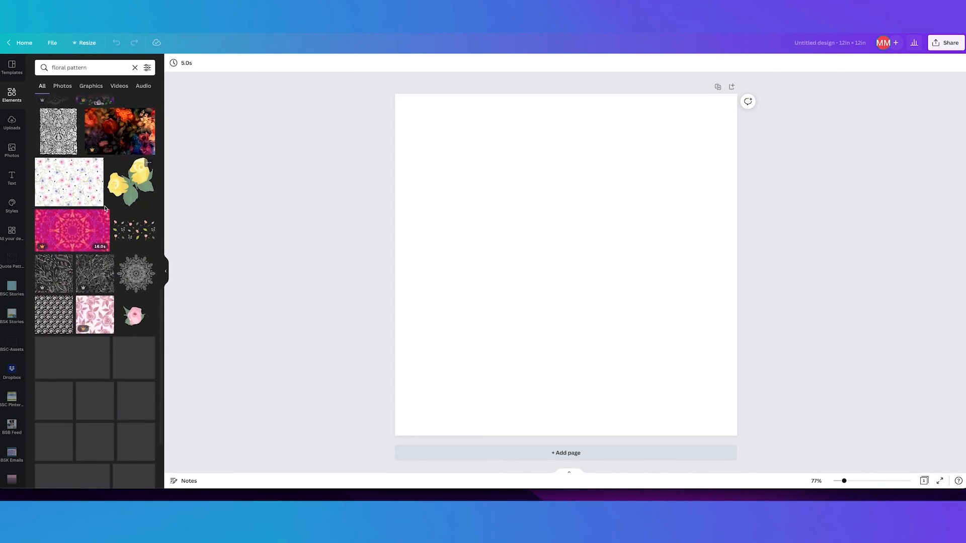
{"action": "scroll", "coordinate": [105, 207], "scroll_direction": "down", "scroll_amount": 6}
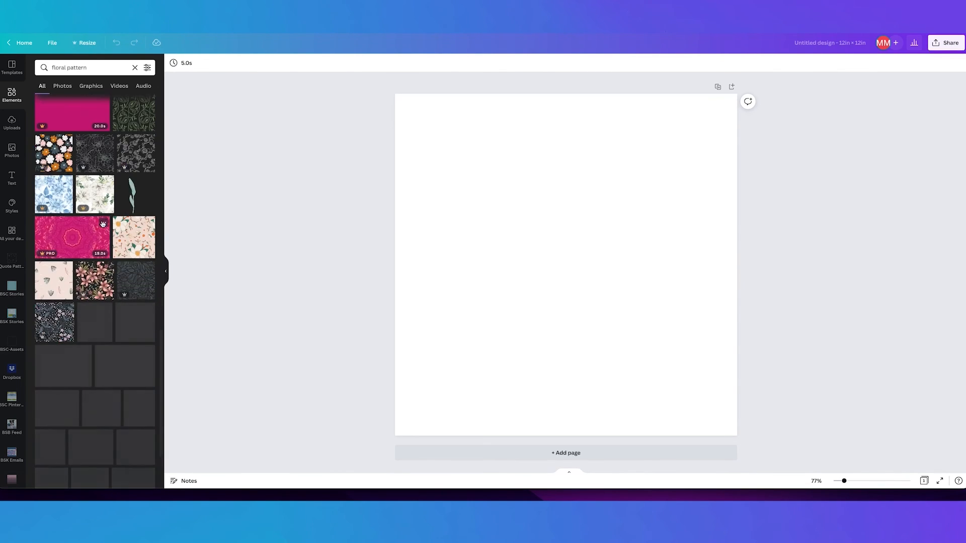
{"action": "left_click", "coordinate": [54, 151]}
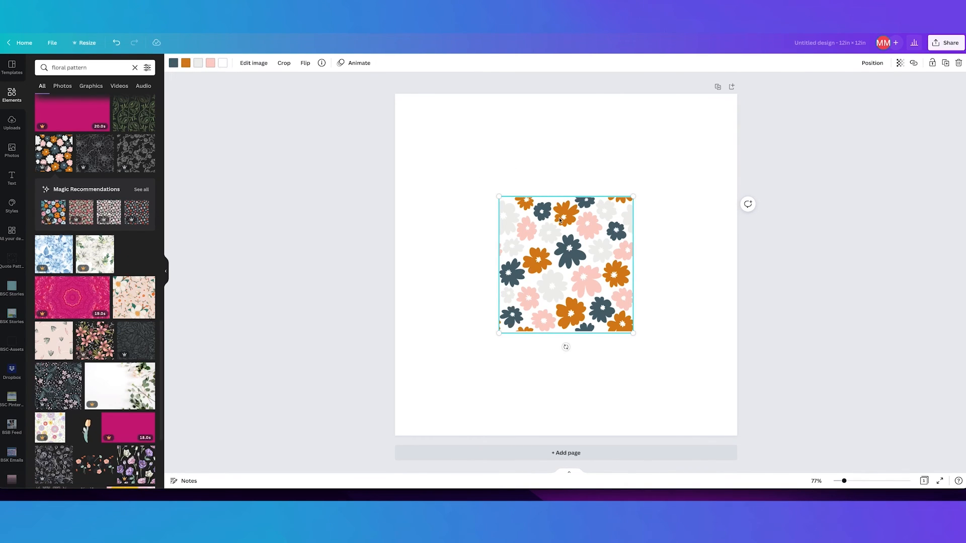
{"action": "key", "text": "Delete"}
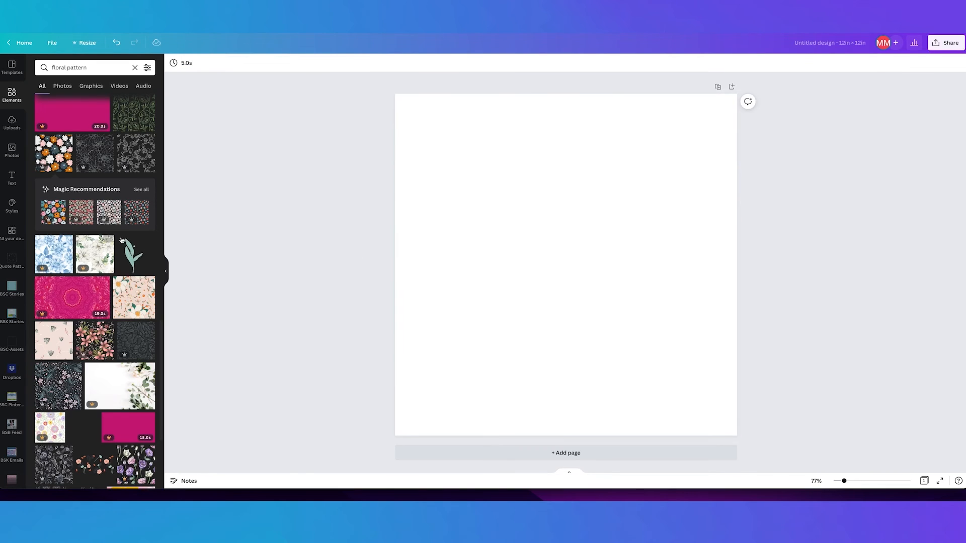
Add the teal fan-shaped floral pattern from the results and place it in the page's upper-left corner
{"action": "scroll", "coordinate": [126, 242], "scroll_direction": "down", "scroll_amount": 4}
{"action": "scroll", "coordinate": [122, 236], "scroll_direction": "down", "scroll_amount": 3}
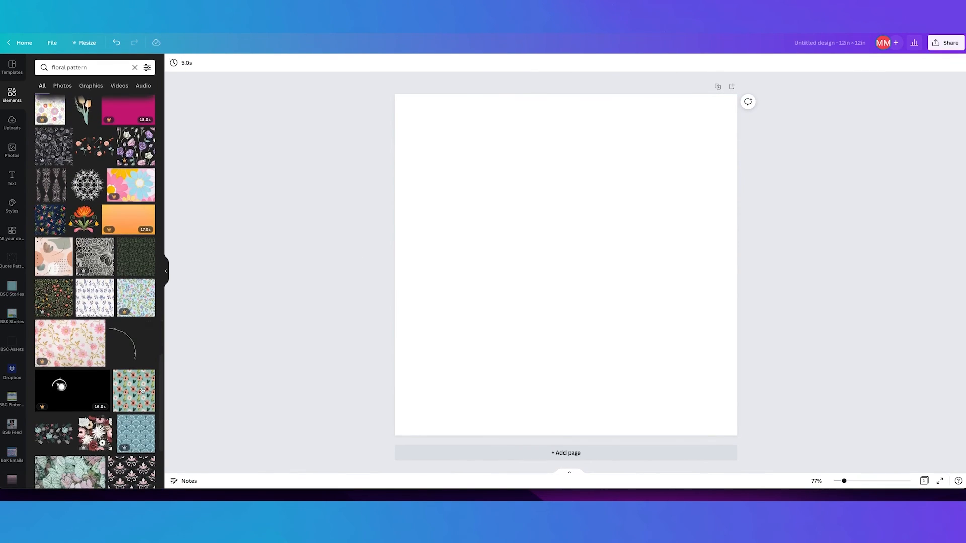
{"action": "left_click", "coordinate": [139, 442]}
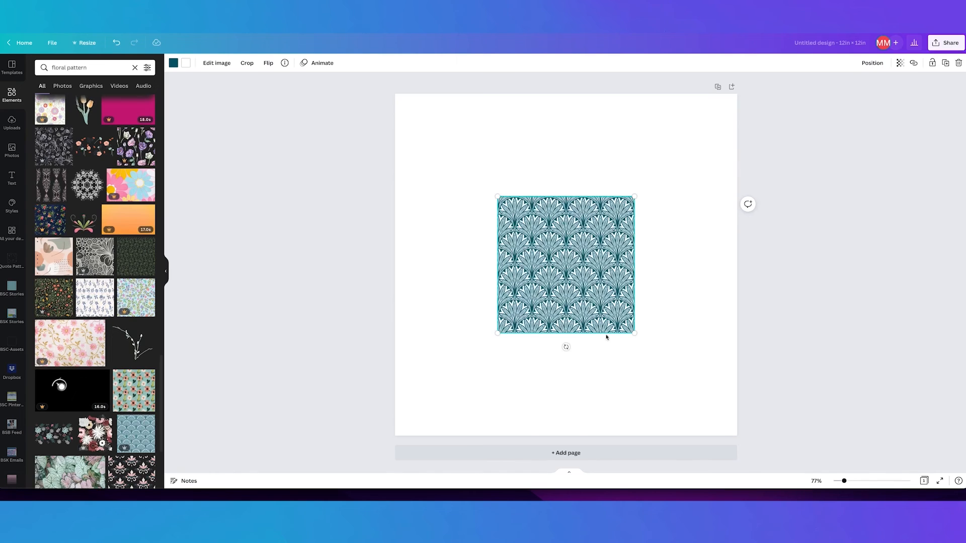
{"action": "left_click_drag", "start_coordinate": [564, 250], "coordinate": [462, 147]}
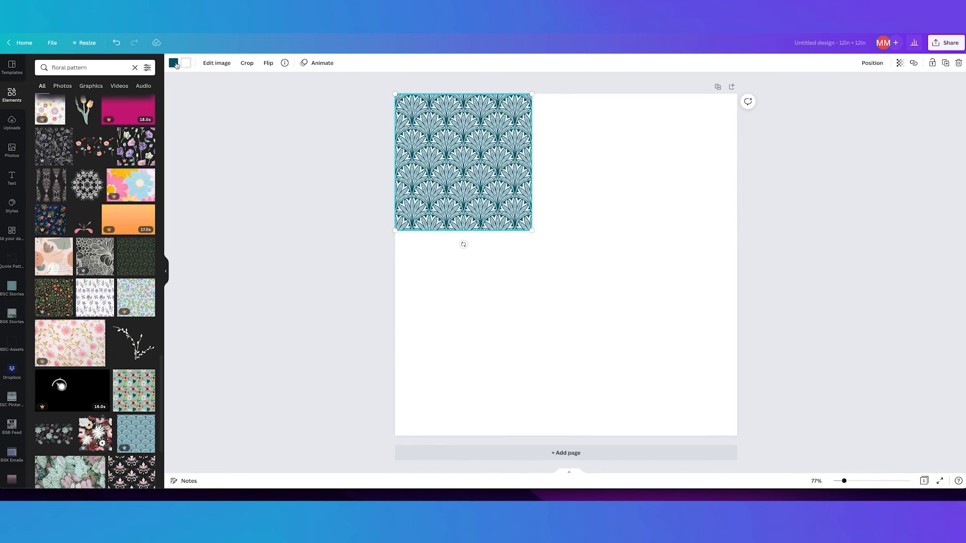
Recolour the pattern's teal to deep violet and its white to light purple using the default colours
{"action": "left_click", "coordinate": [173, 63]}
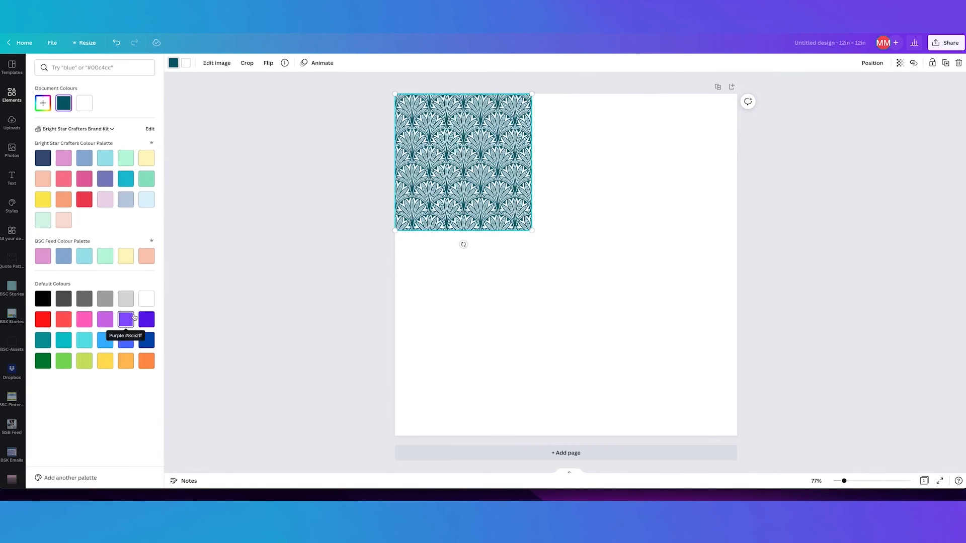
{"action": "left_click", "coordinate": [148, 322]}
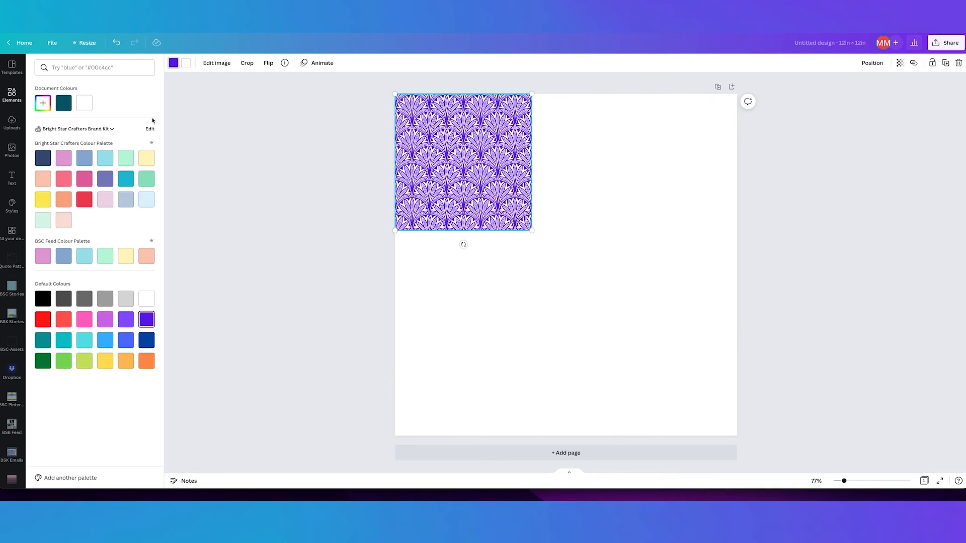
{"action": "left_click", "coordinate": [187, 61]}
{"action": "left_click", "coordinate": [186, 63]}
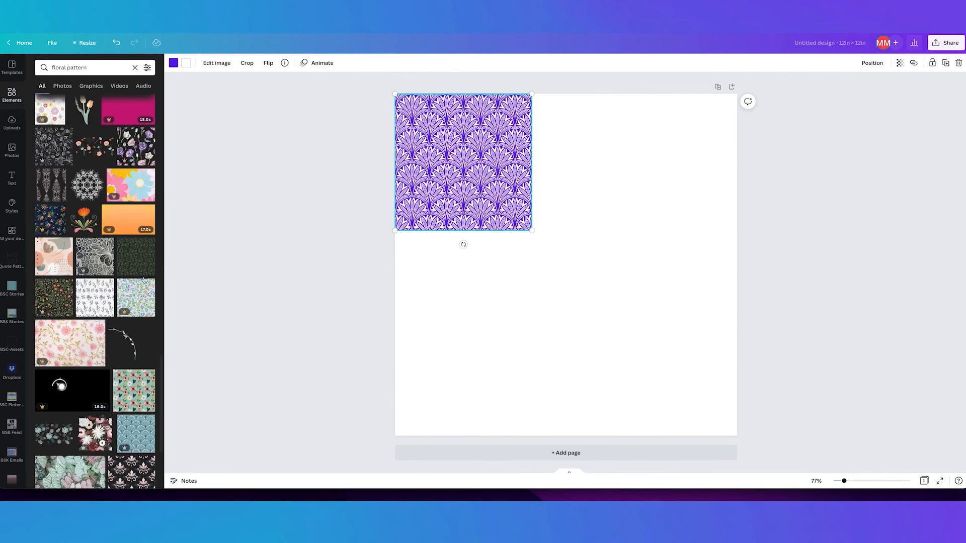
{"action": "left_click", "coordinate": [185, 64]}
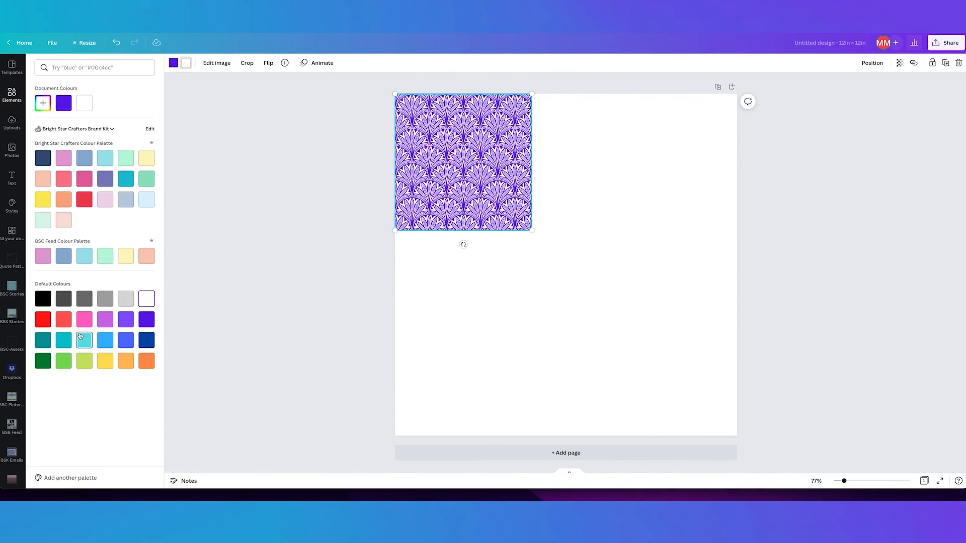
{"action": "left_click", "coordinate": [105, 320]}
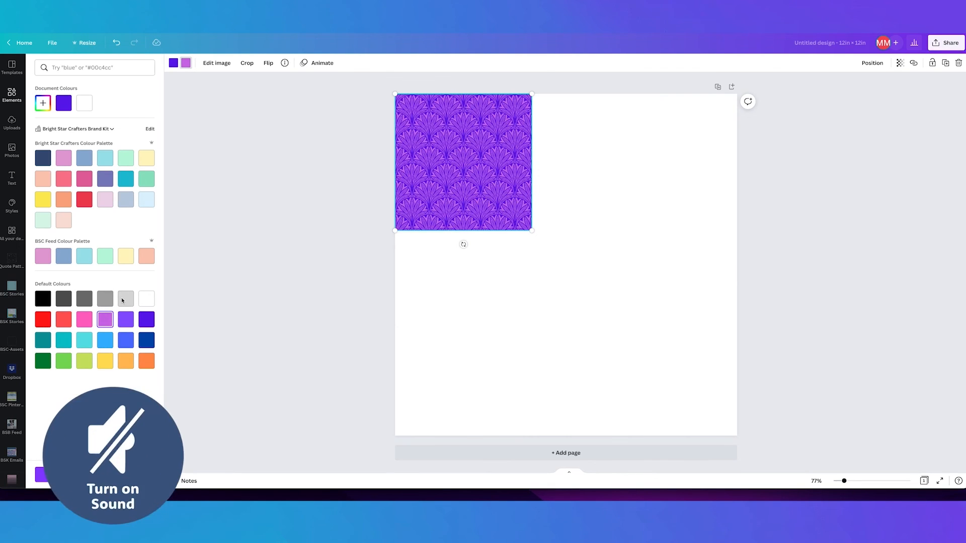
Try several palette colours for the pattern's darker colour and finish with the default dark blue
{"action": "left_click", "coordinate": [147, 341]}
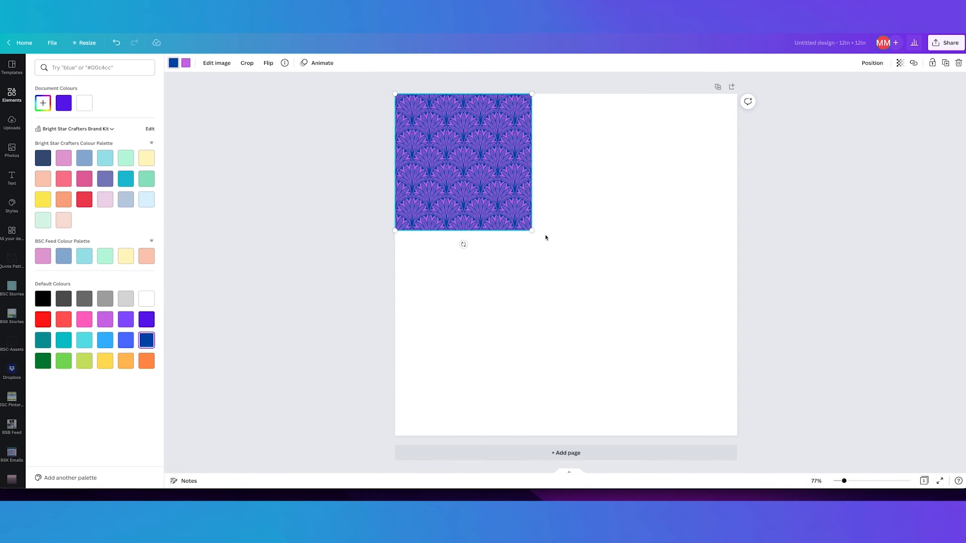
{"action": "left_click", "coordinate": [127, 259]}
{"action": "left_click", "coordinate": [147, 256]}
{"action": "left_click", "coordinate": [119, 182]}
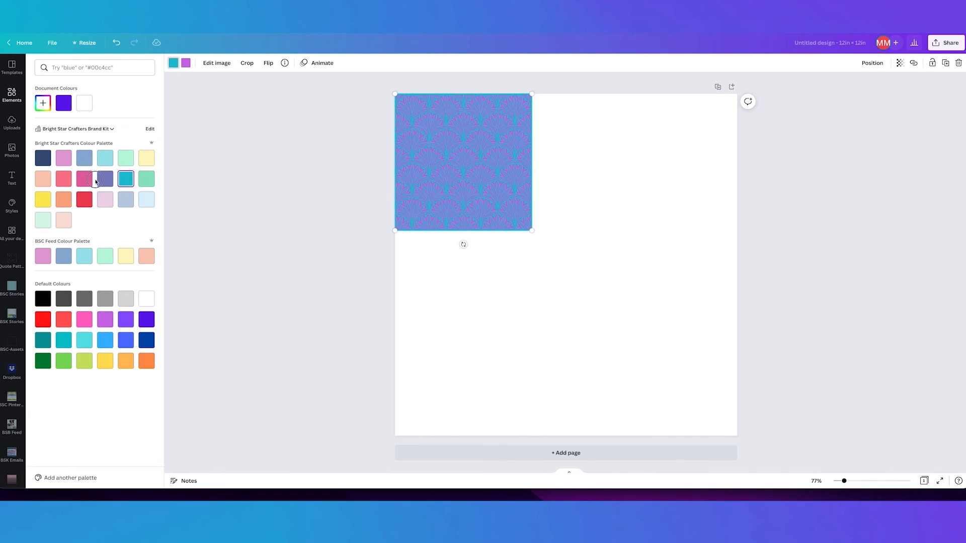
{"action": "left_click", "coordinate": [147, 340]}
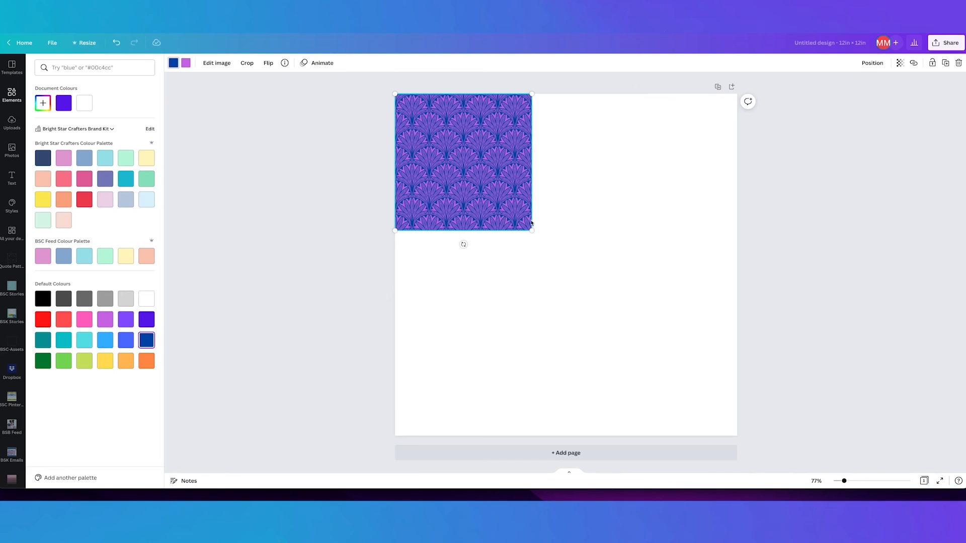
Shrink the pattern tile and repeat it side by side across the page's upper edge
{"action": "left_click_drag", "start_coordinate": [530, 228], "coordinate": [707, 132]}
{"action": "left_click", "coordinate": [728, 206]}
Select and group the row of pattern tiles, and place a duplicate of the row directly beneath it
{"action": "left_click_drag", "start_coordinate": [729, 206], "coordinate": [436, 133]}
{"action": "left_click", "coordinate": [843, 63]}
{"action": "left_click_drag", "start_coordinate": [699, 143], "coordinate": [703, 206]}
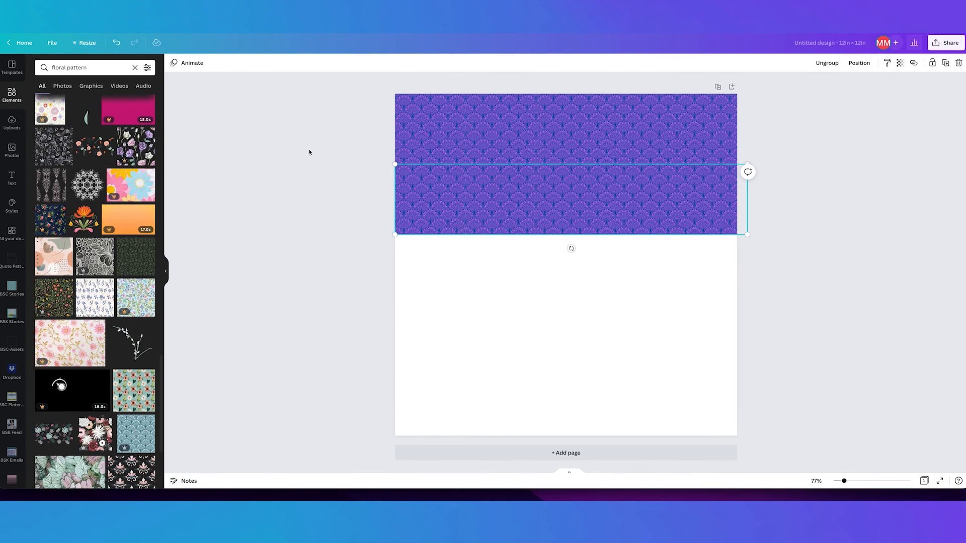
Nudge the duplicated second row so its pattern lines up seamlessly with the first row
{"action": "left_click", "coordinate": [388, 142]}
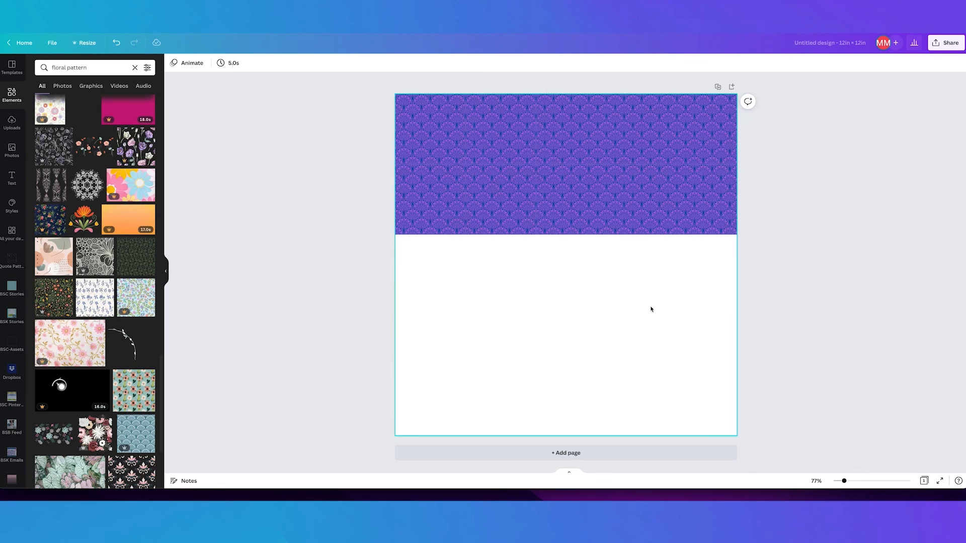
{"action": "left_click", "coordinate": [601, 217]}
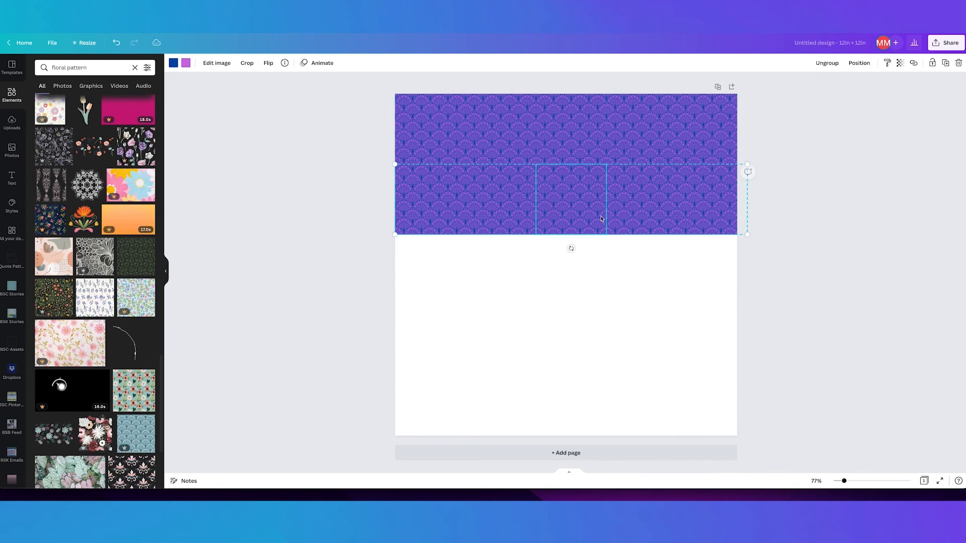
{"action": "left_click_drag", "start_coordinate": [844, 482], "coordinate": [888, 481]}
{"action": "left_click", "coordinate": [500, 227]}
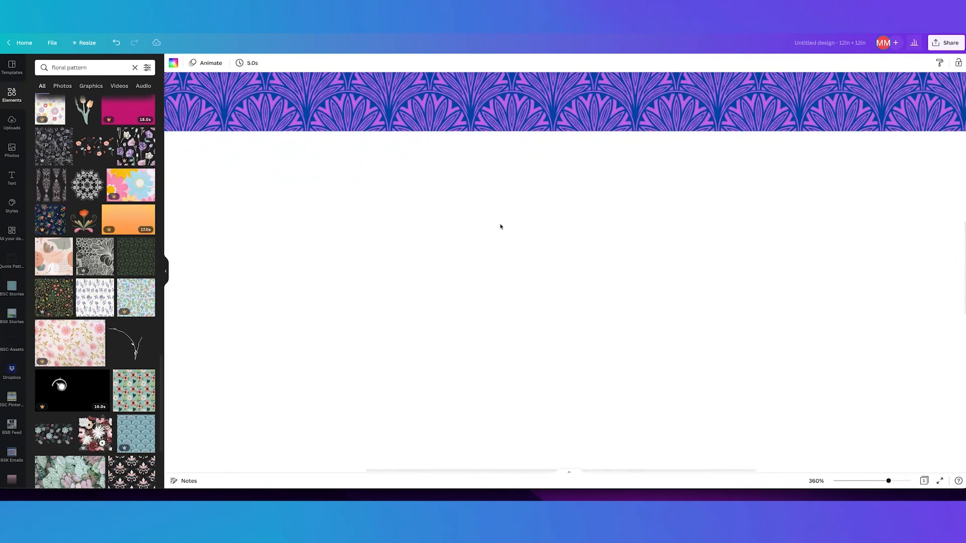
{"action": "scroll", "coordinate": [501, 229], "scroll_direction": "up", "scroll_amount": 8}
{"action": "mouse_move", "coordinate": [528, 340]}
{"action": "left_mouse_down"}
{"action": "mouse_move", "coordinate": [531, 350]}
{"action": "mouse_move", "coordinate": [520, 326]}
{"action": "left_mouse_up"}
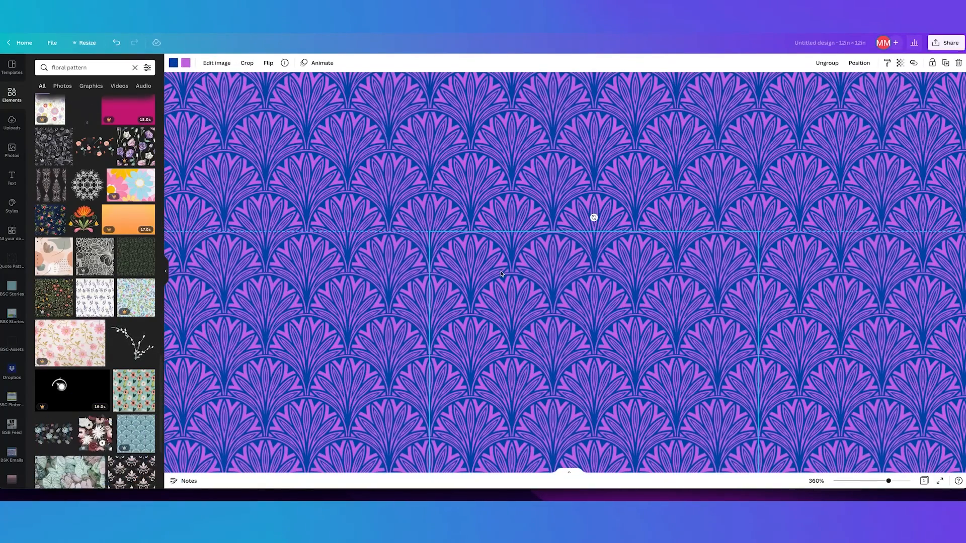
{"action": "left_click", "coordinate": [491, 182]}
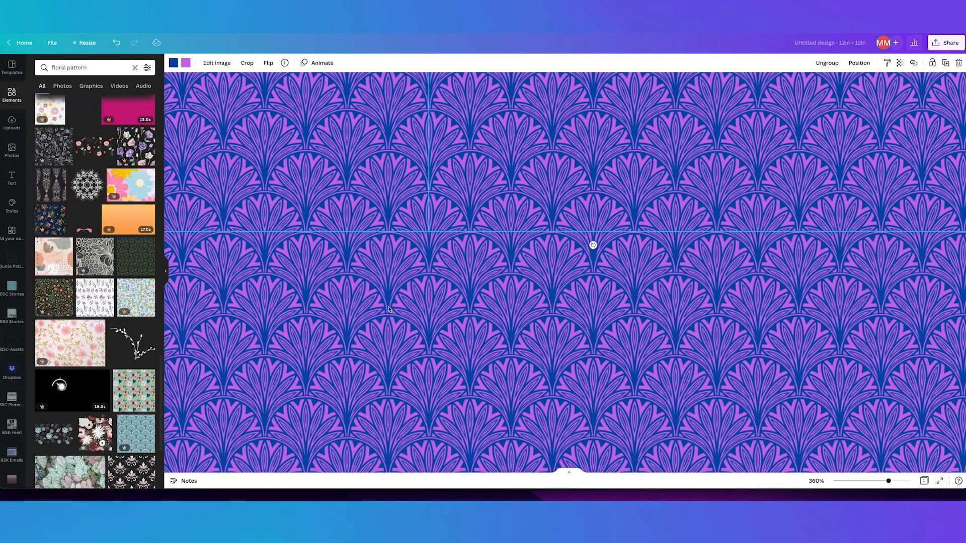
{"action": "left_click_drag", "start_coordinate": [888, 481], "coordinate": [847, 481]}
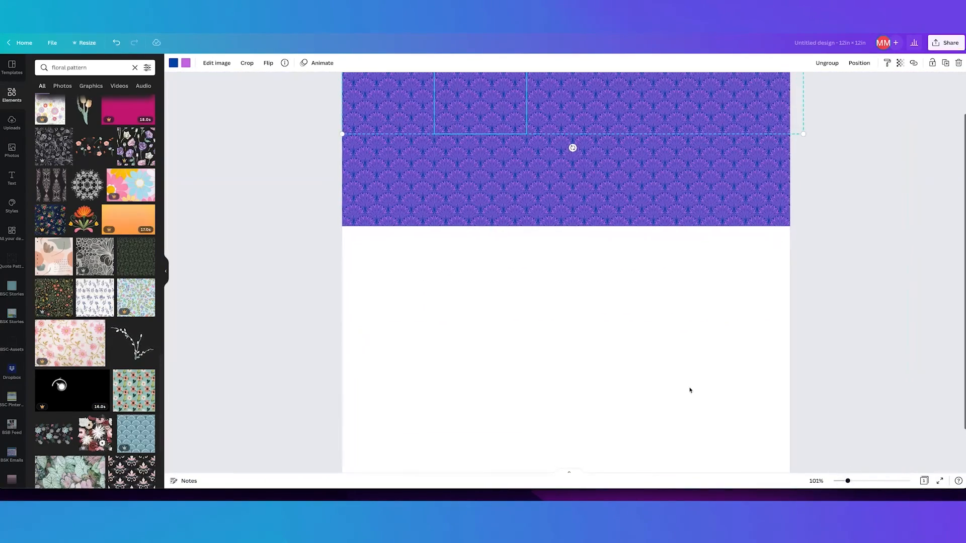
Select both rows of pattern tiles together and place a duplicate of them directly beneath the second row
{"action": "left_click", "coordinate": [623, 301]}
{"action": "left_click", "coordinate": [469, 122]}
{"action": "left_click", "coordinate": [486, 183], "text": "shift"}
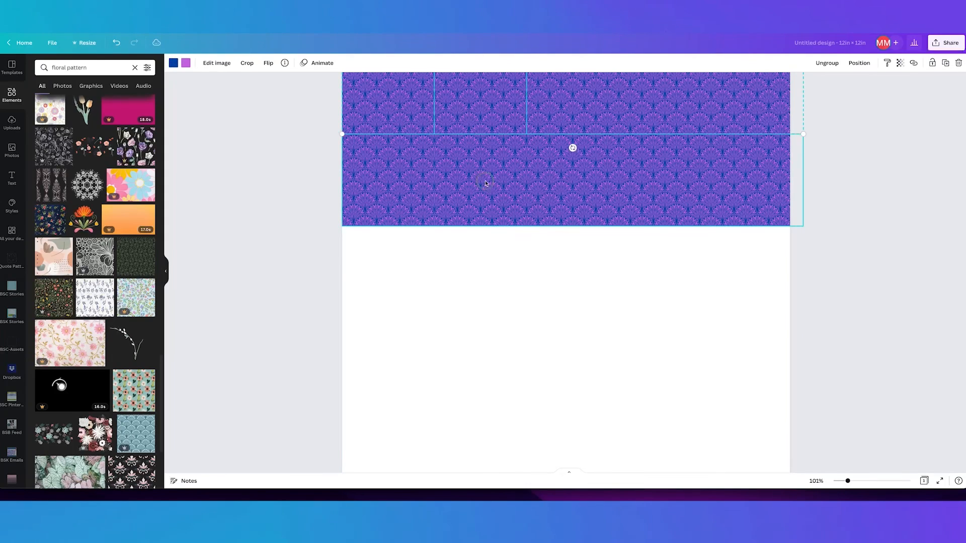
{"action": "left_click_drag", "start_coordinate": [571, 182], "coordinate": [584, 357]}
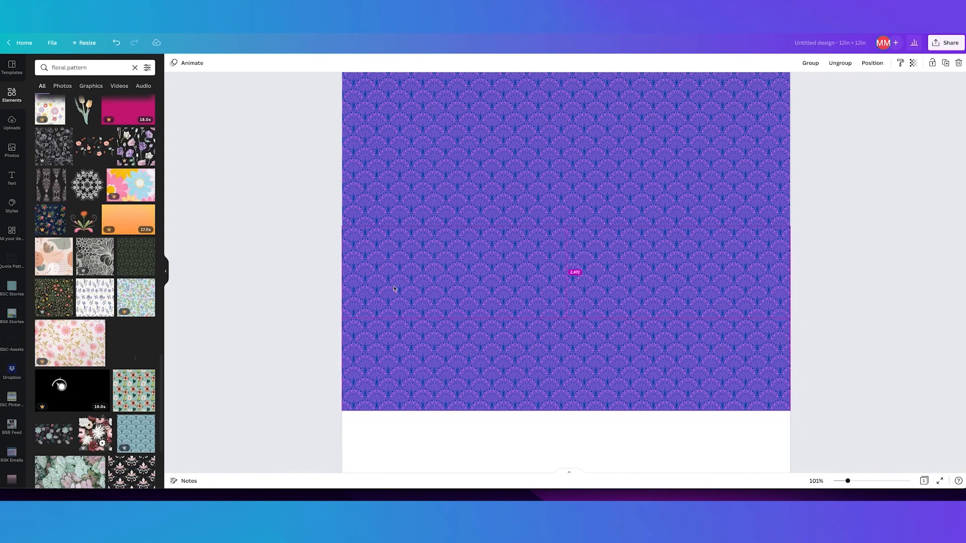
{"action": "left_click", "coordinate": [325, 261]}
Delete the fourth tile of the lowest row, then try removing the rest of the row and undo that removal
{"action": "scroll", "coordinate": [634, 326], "scroll_direction": "down", "scroll_amount": 1}
{"action": "scroll", "coordinate": [633, 326], "scroll_direction": "up", "scroll_amount": 2}
{"action": "scroll", "coordinate": [634, 326], "scroll_direction": "down", "scroll_amount": 1}
{"action": "scroll", "coordinate": [634, 326], "scroll_direction": "down", "scroll_amount": 3}
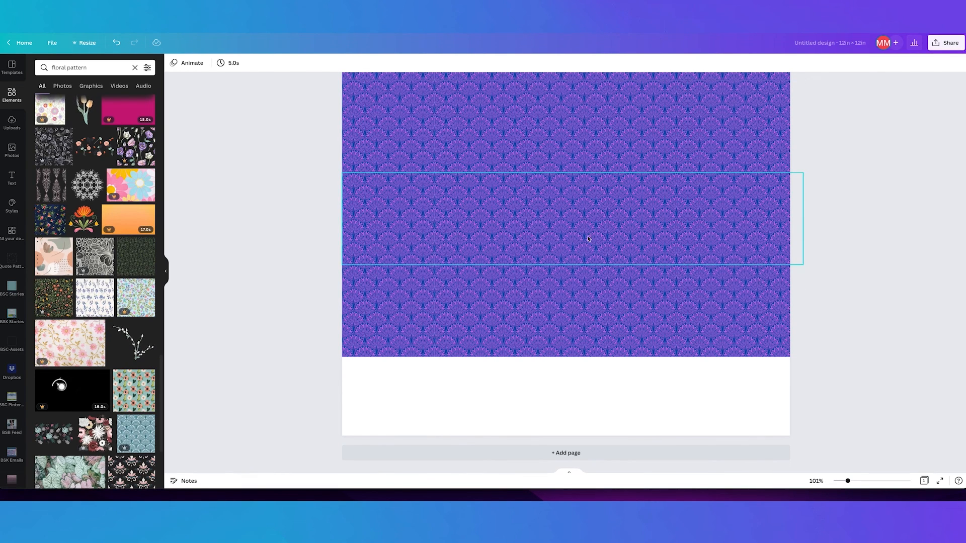
{"action": "left_click", "coordinate": [648, 330]}
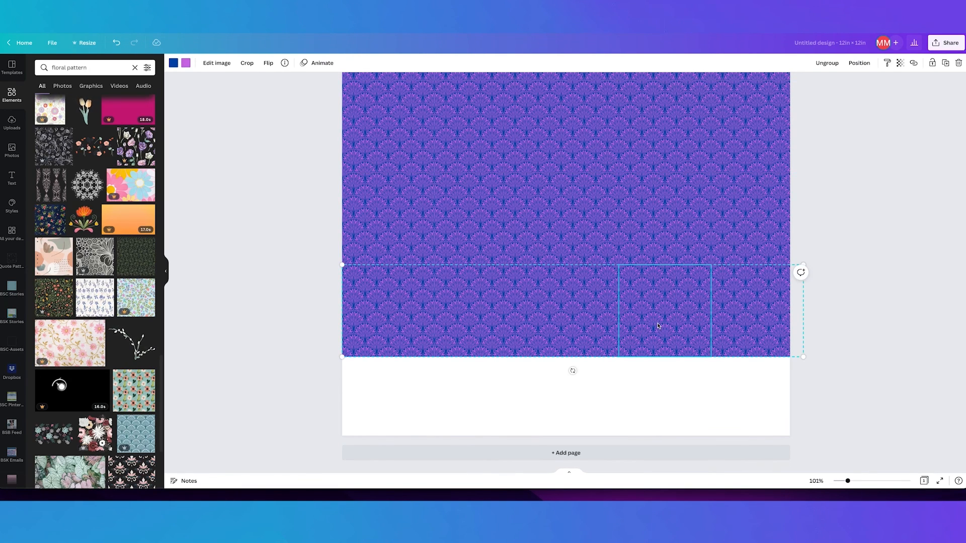
{"action": "key", "text": "Delete"}
{"action": "left_click_drag", "start_coordinate": [847, 319], "coordinate": [433, 352]}
{"action": "left_click_drag", "start_coordinate": [622, 348], "coordinate": [622, 255]}
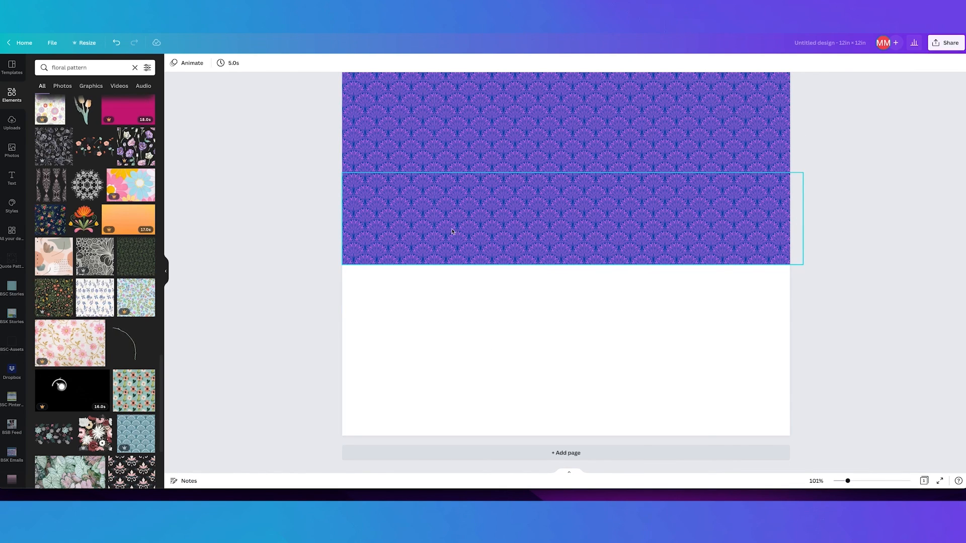
{"action": "left_click", "coordinate": [742, 225]}
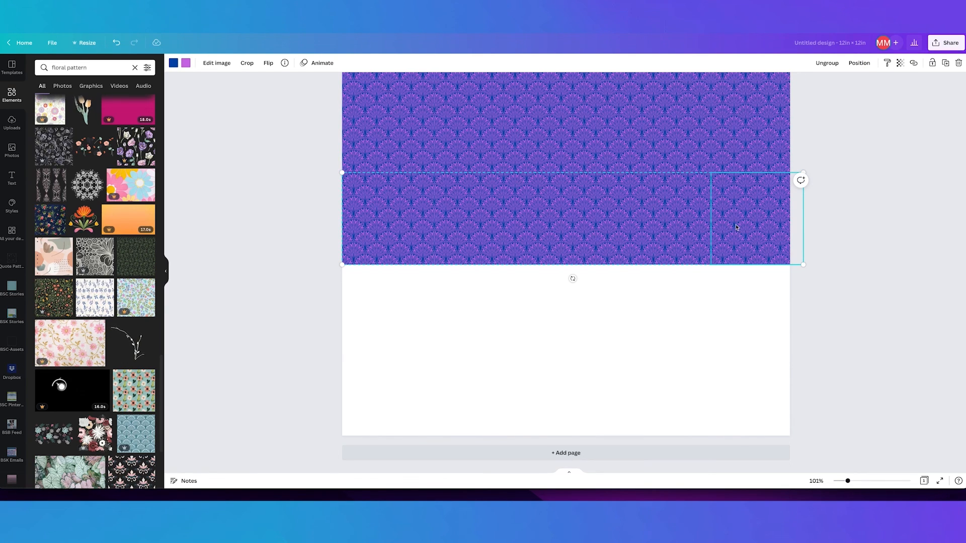
{"action": "key", "text": "ctrl+z"}
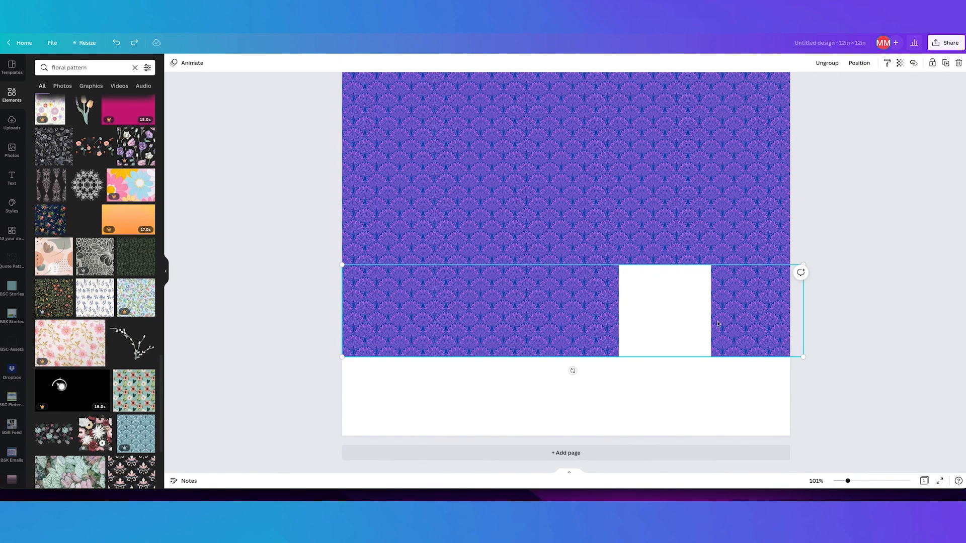
Ungroup the lowest row and delete its remaining tiles except the first one
{"action": "double_click", "coordinate": [744, 307]}
{"action": "left_click", "coordinate": [666, 375]}
{"action": "left_click", "coordinate": [666, 376]}
{"action": "left_click", "coordinate": [721, 334]}
{"action": "left_click", "coordinate": [823, 64]}
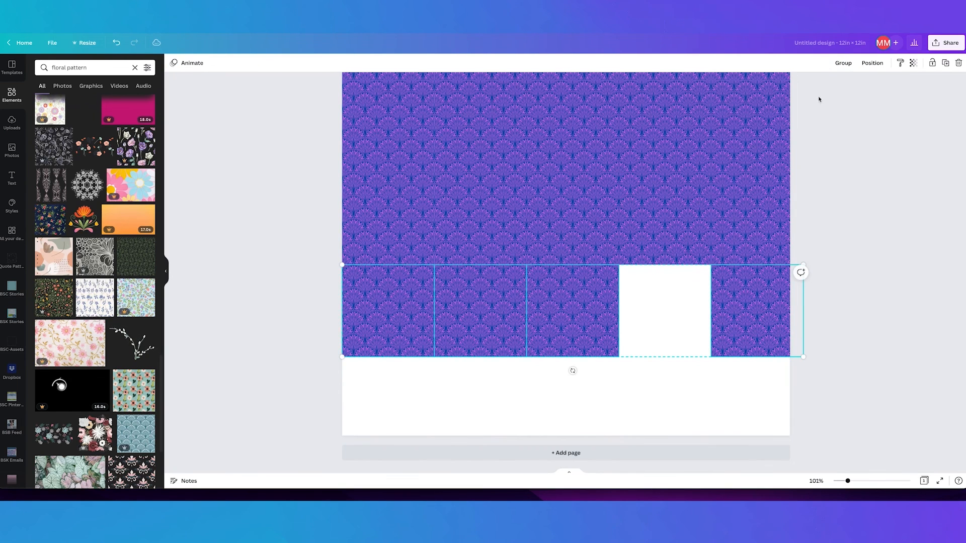
{"action": "left_click", "coordinate": [738, 332]}
{"action": "left_click", "coordinate": [560, 328], "text": "shift"}
{"action": "left_click", "coordinate": [487, 331], "text": "shift"}
{"action": "key", "text": "Delete"}
Enlarge the remaining tile to about 3.9 in and repeat it side by side as a row of three
{"action": "left_click", "coordinate": [426, 347]}
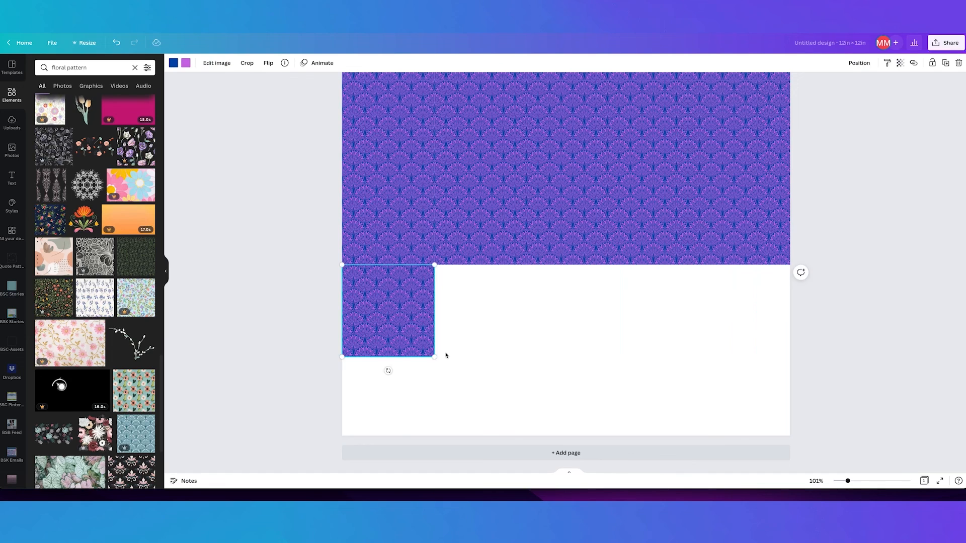
{"action": "left_click_drag", "start_coordinate": [435, 357], "coordinate": [498, 399]}
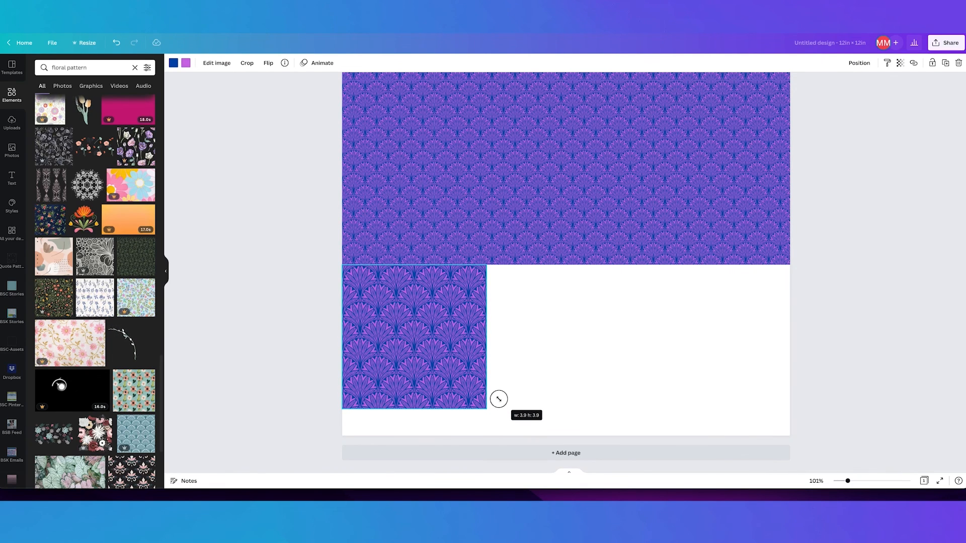
{"action": "left_click_drag", "start_coordinate": [444, 352], "coordinate": [687, 309]}
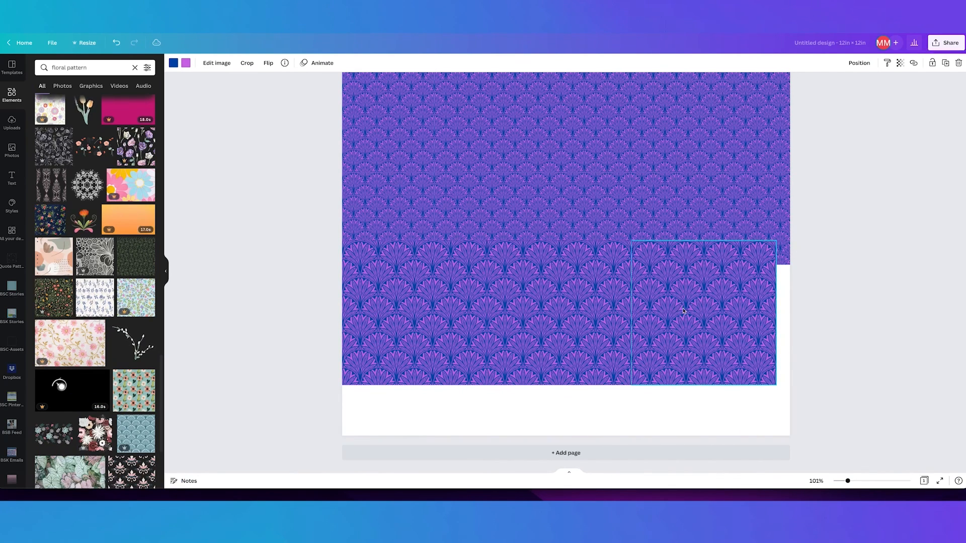
Select the three large tiles and scale them together to 12 in wide by 4 in high
{"action": "left_click", "coordinate": [563, 322], "text": "shift"}
{"action": "left_click", "coordinate": [445, 327], "text": "shift"}
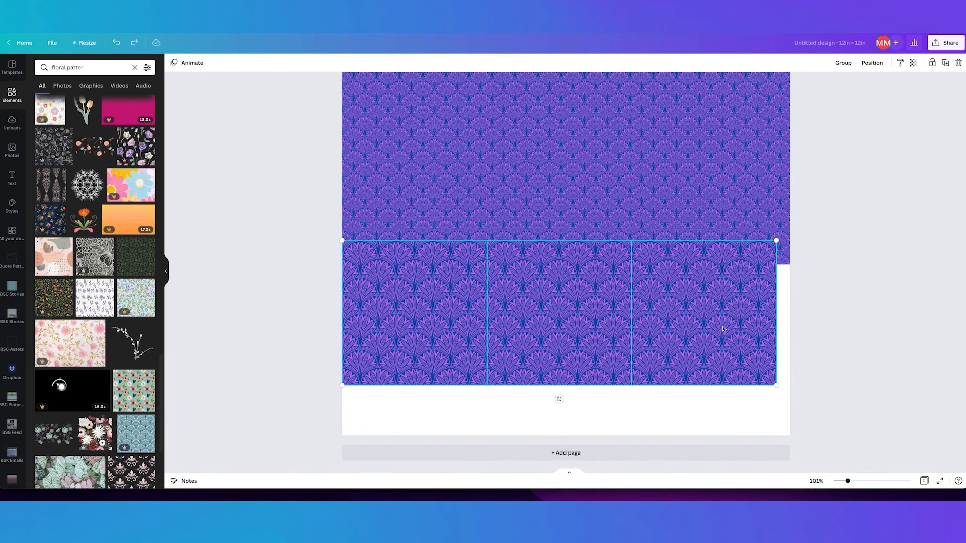
{"action": "left_click_drag", "start_coordinate": [779, 388], "coordinate": [791, 392]}
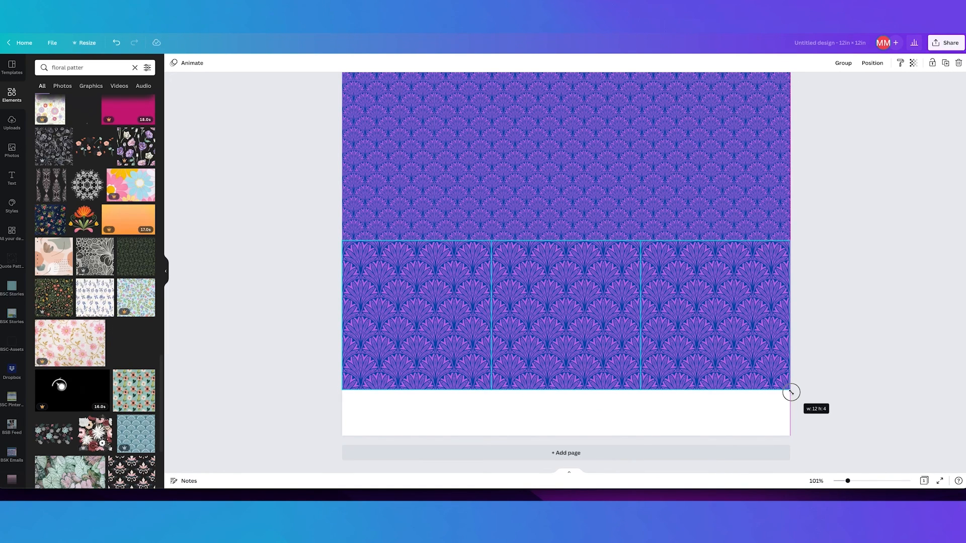
{"action": "left_click_drag", "start_coordinate": [790, 392], "coordinate": [791, 392]}
Group the large-tile row, place a duplicate directly beneath it to cover the page's lower edge, and line up their seam
{"action": "left_click_drag", "start_coordinate": [726, 300], "coordinate": [724, 414]}
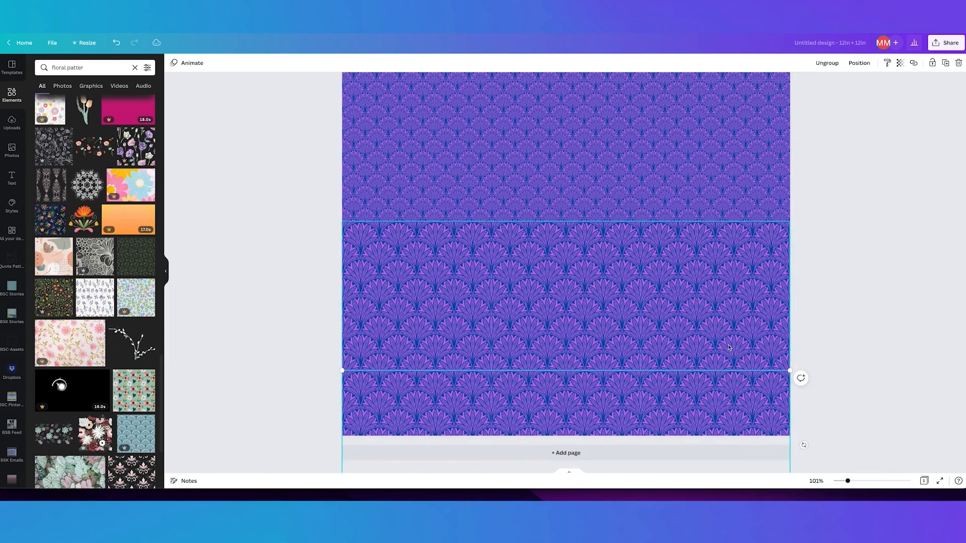
{"action": "left_click_drag", "start_coordinate": [848, 481], "coordinate": [873, 482]}
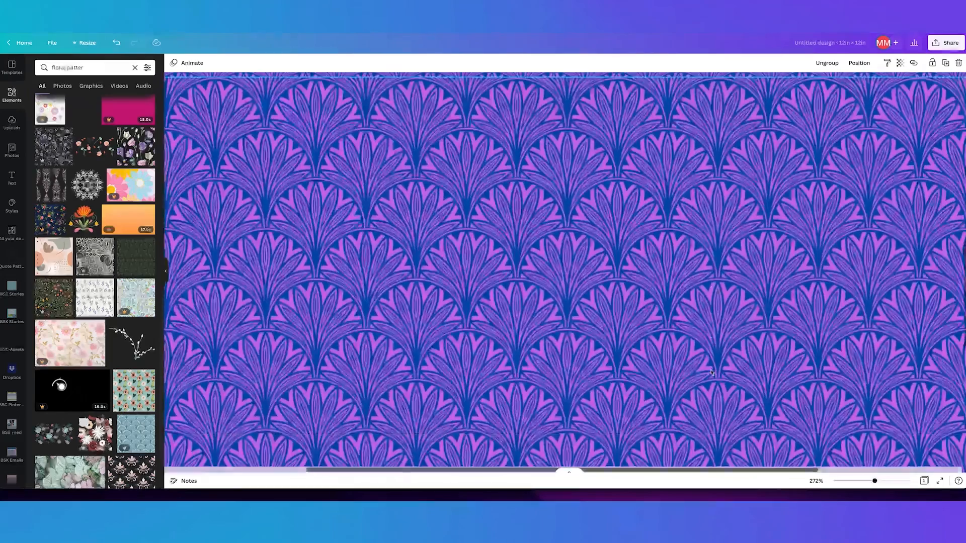
{"action": "scroll", "coordinate": [711, 373], "scroll_direction": "down", "scroll_amount": 5}
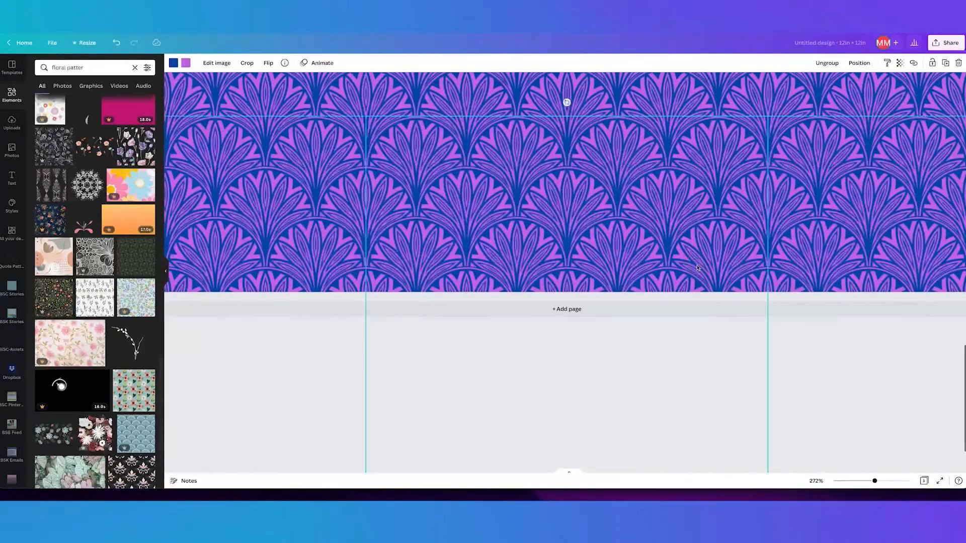
{"action": "scroll", "coordinate": [677, 105], "scroll_direction": "up", "scroll_amount": 3}
{"action": "left_click_drag", "start_coordinate": [735, 318], "coordinate": [736, 313]}
{"action": "left_click", "coordinate": [670, 241]}
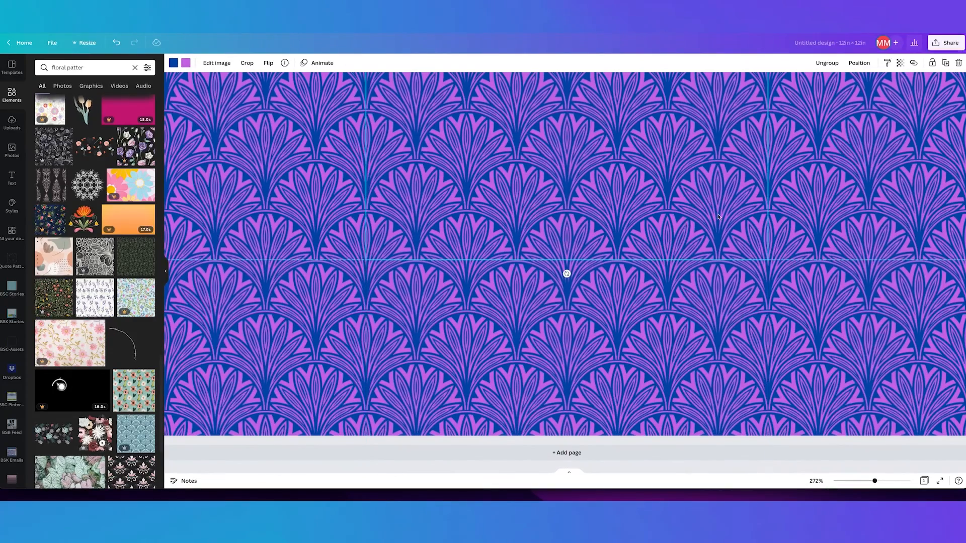
{"action": "left_click_drag", "start_coordinate": [875, 481], "coordinate": [843, 481]}
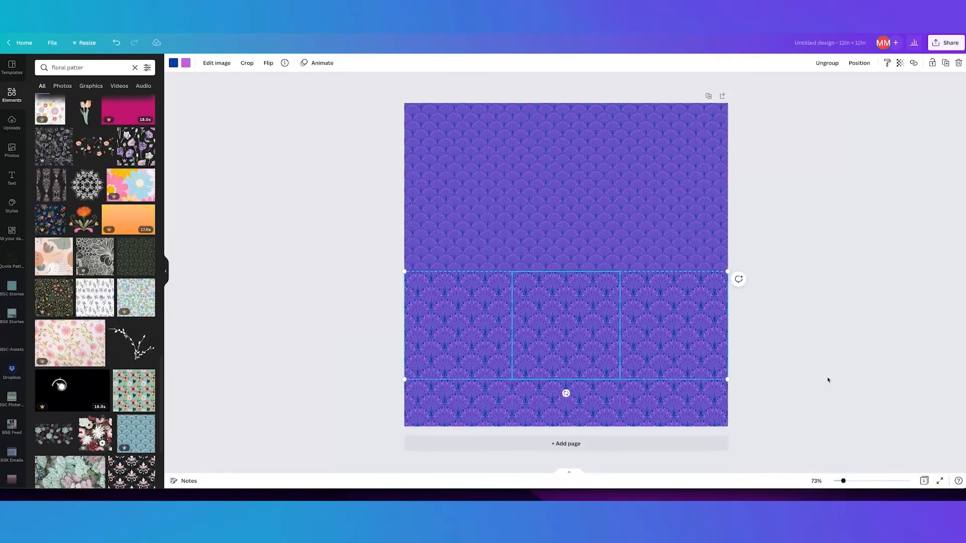
{"action": "left_click", "coordinate": [826, 381]}
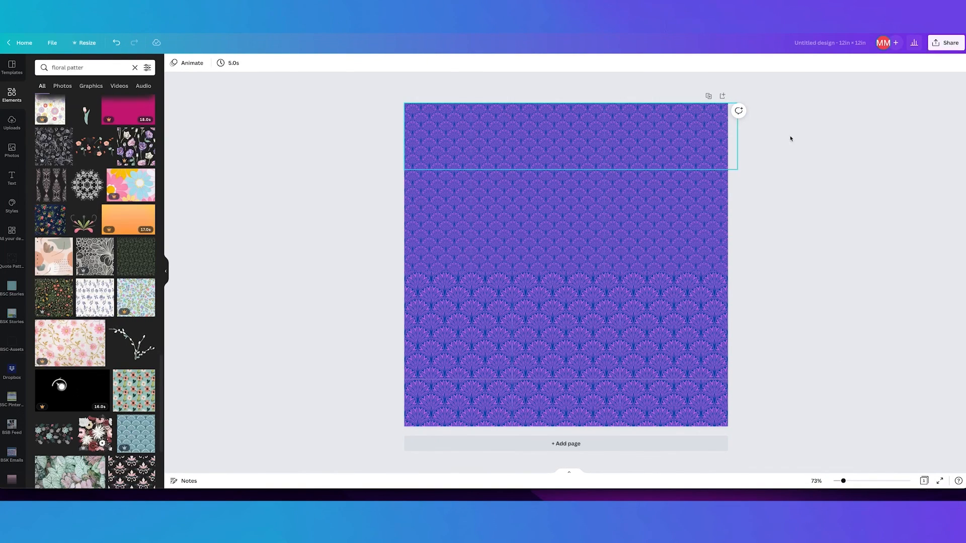
{"action": "left_click", "coordinate": [945, 43]}
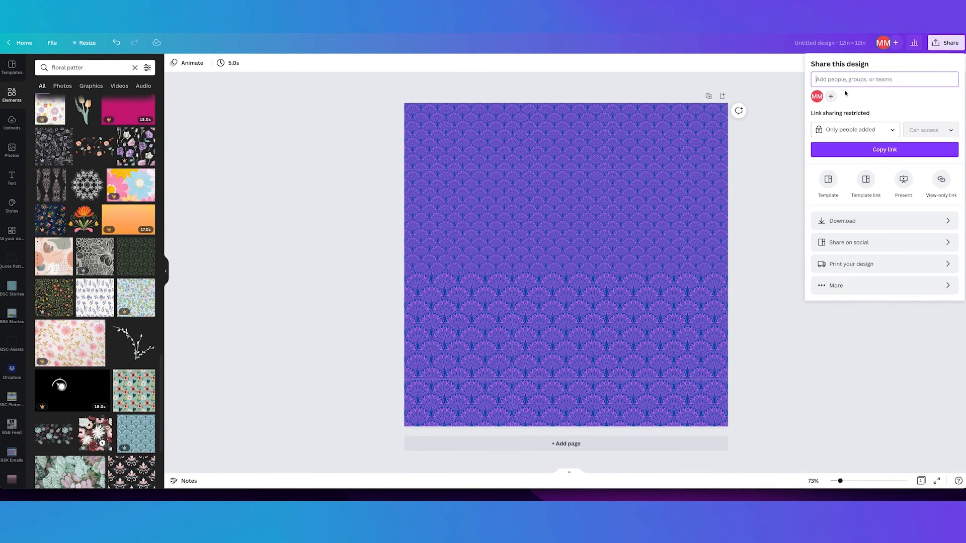
{"action": "left_click", "coordinate": [852, 222]}
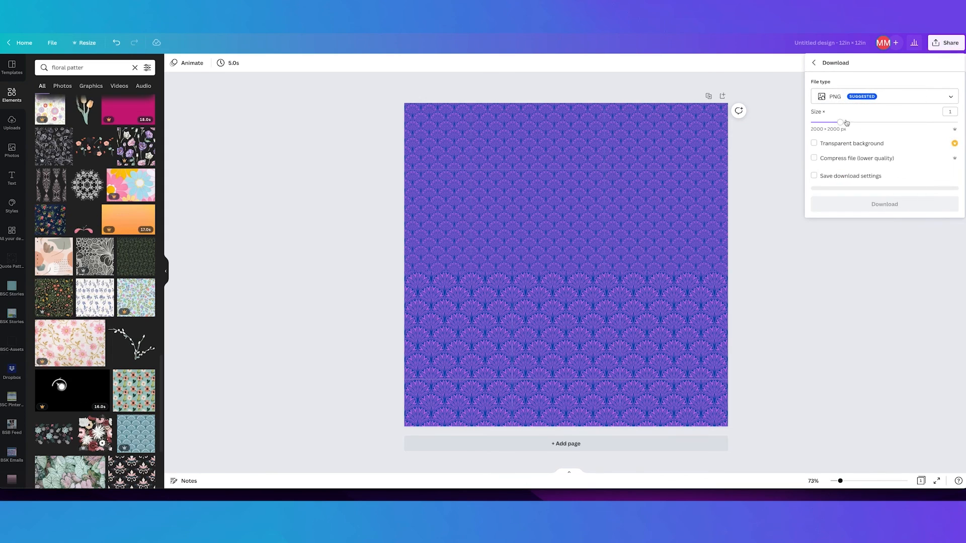
{"action": "left_click", "coordinate": [835, 99]}
{"action": "left_click", "coordinate": [854, 125]}
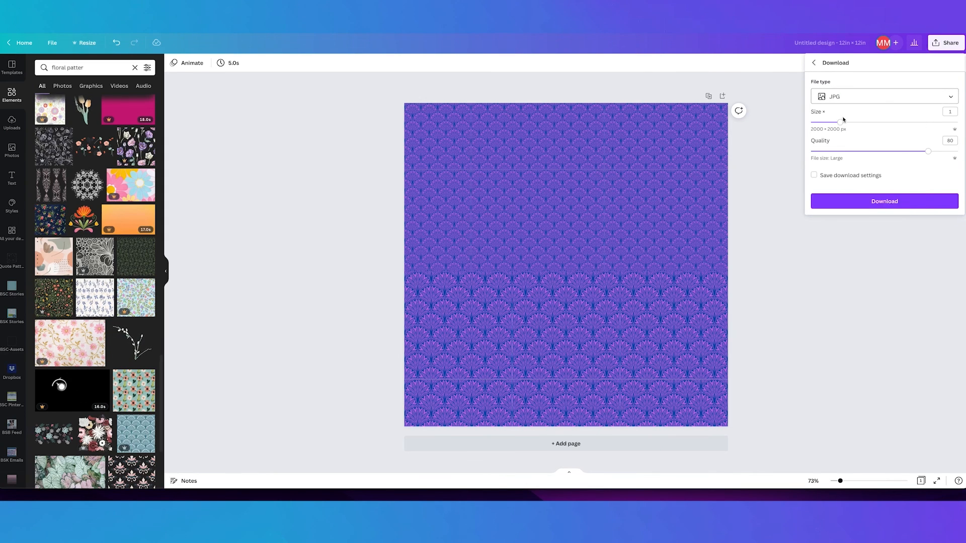
{"action": "left_click", "coordinate": [774, 92]}
Name the design Pattern-Floral
{"action": "left_click", "coordinate": [829, 44]}
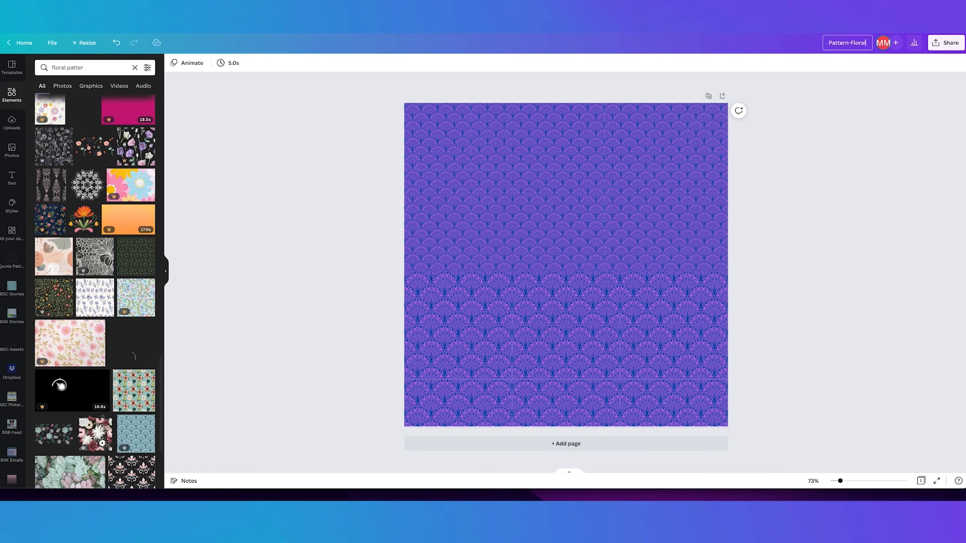
{"action": "left_click", "coordinate": [843, 132]}
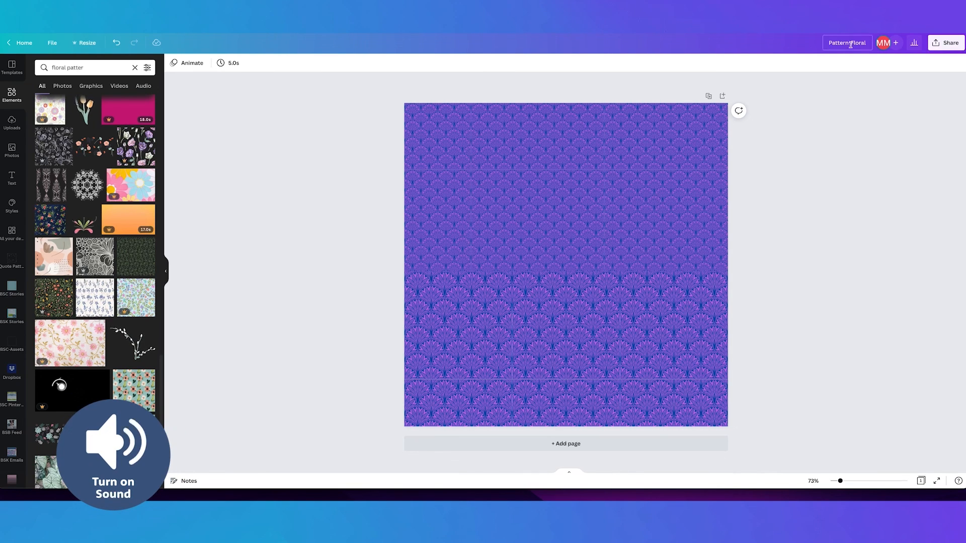
Set up the design's download as a JPG file and increase its export size
{"action": "left_click", "coordinate": [945, 42]}
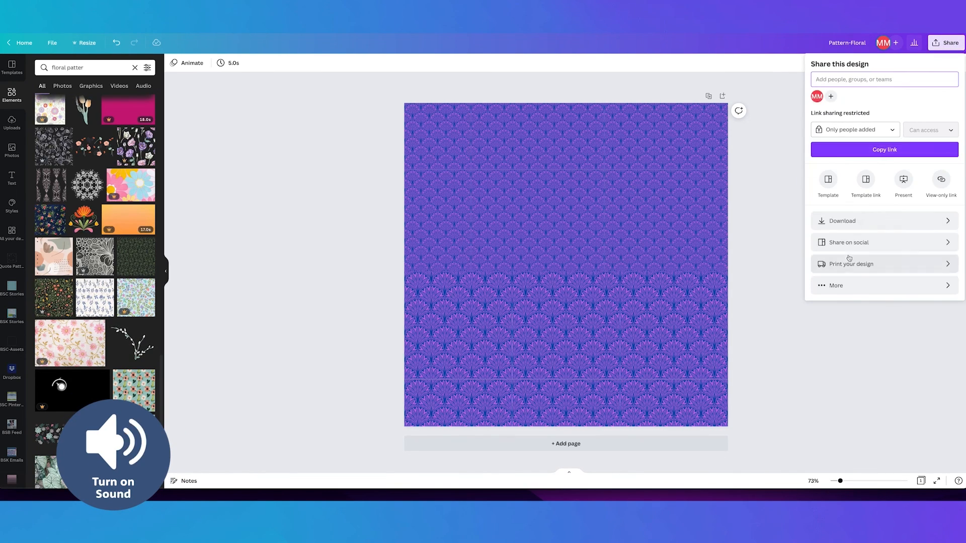
{"action": "left_click", "coordinate": [845, 221]}
{"action": "left_click", "coordinate": [855, 97]}
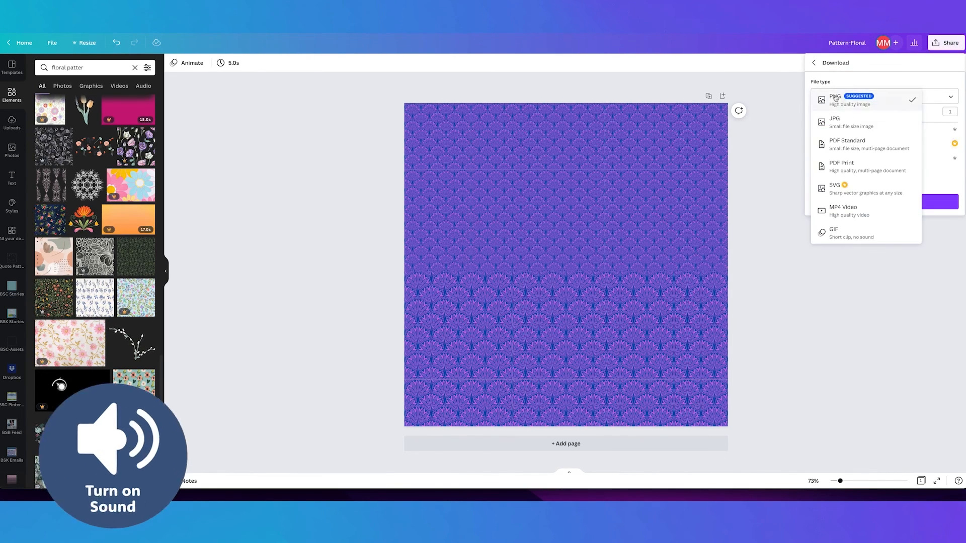
{"action": "left_click", "coordinate": [843, 124]}
{"action": "left_click_drag", "start_coordinate": [840, 124], "coordinate": [858, 123]}
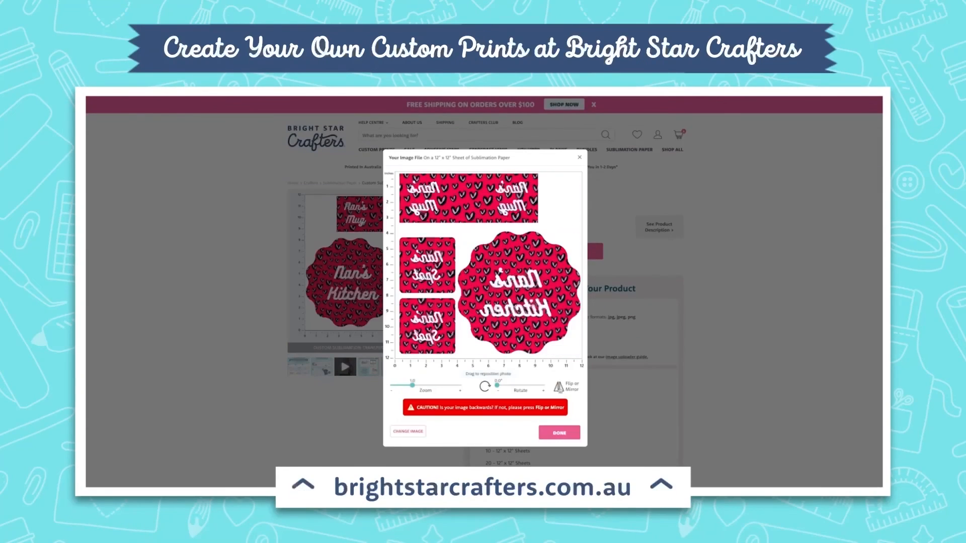